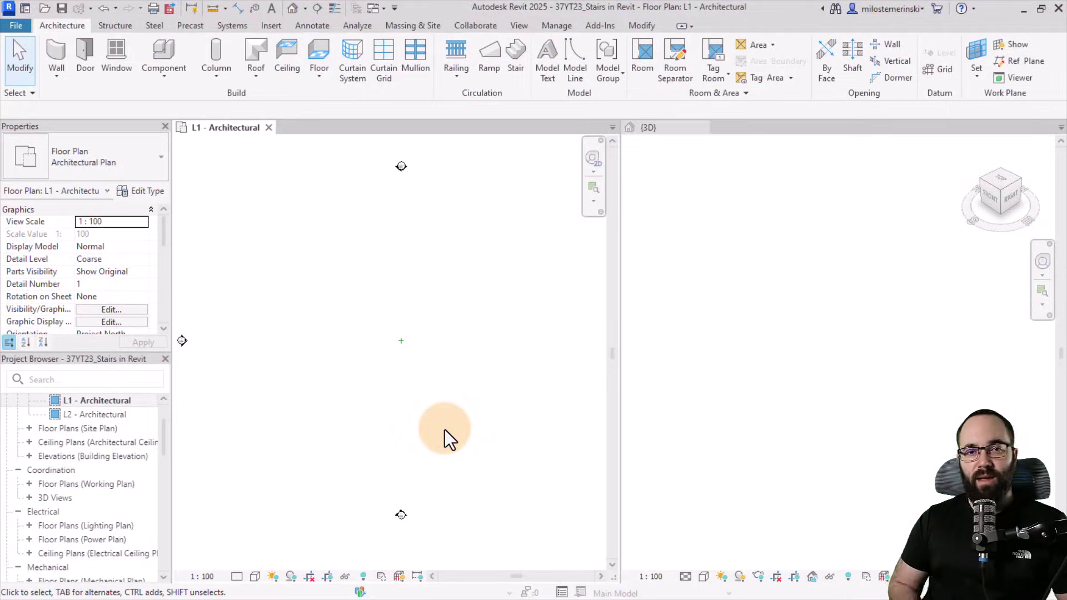
- Sketch a 9-riser M_Monolithic Stair run in the L1 plan from start to end point
{"action": "left_click", "coordinate": [444, 424]}
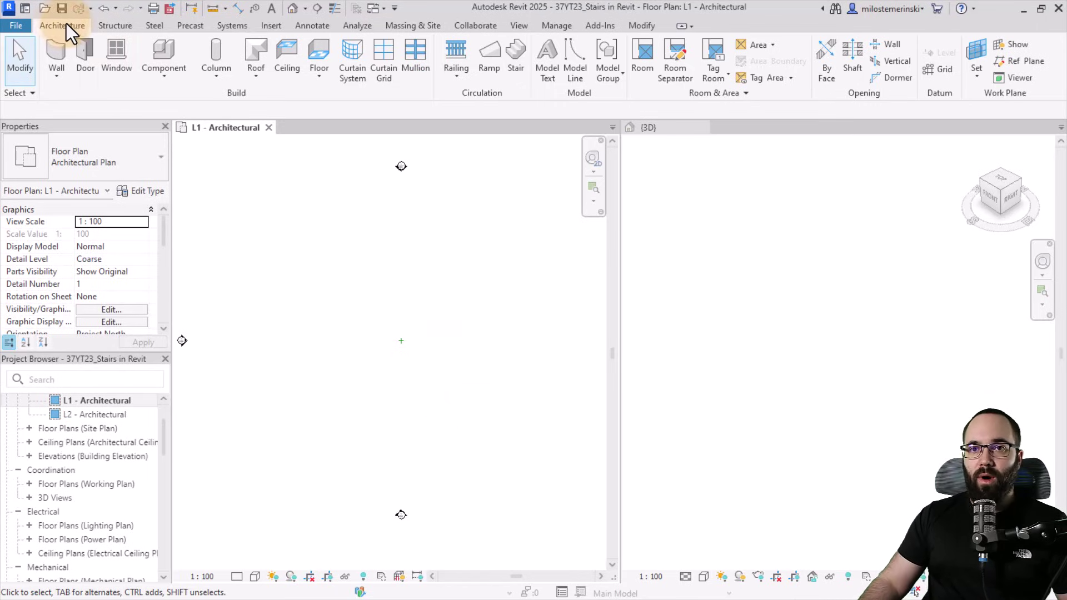
{"action": "left_click", "coordinate": [520, 70]}
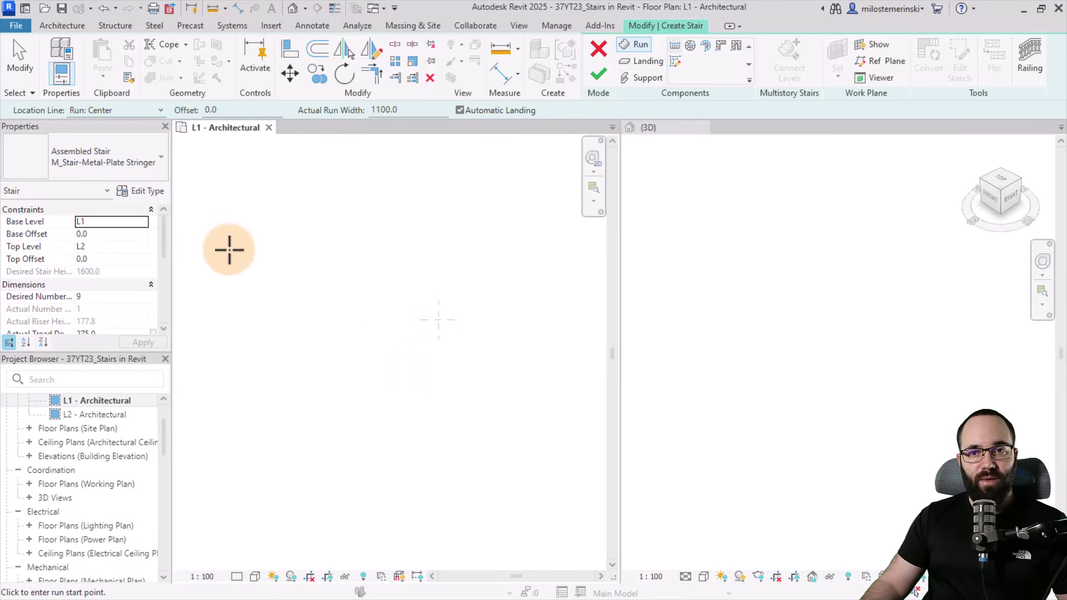
{"action": "left_click", "coordinate": [108, 172]}
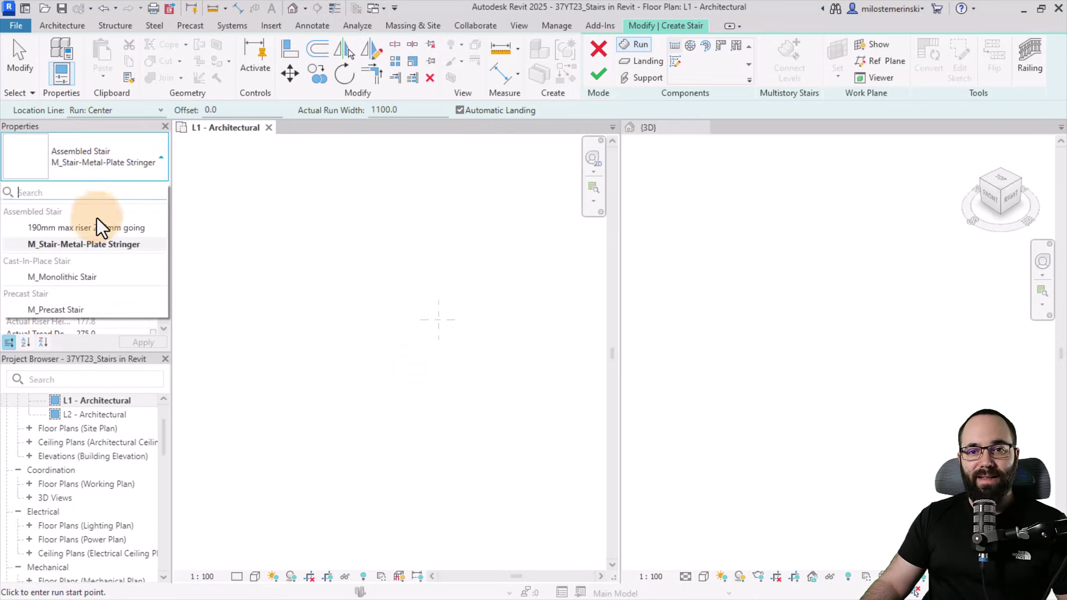
{"action": "left_click", "coordinate": [53, 278]}
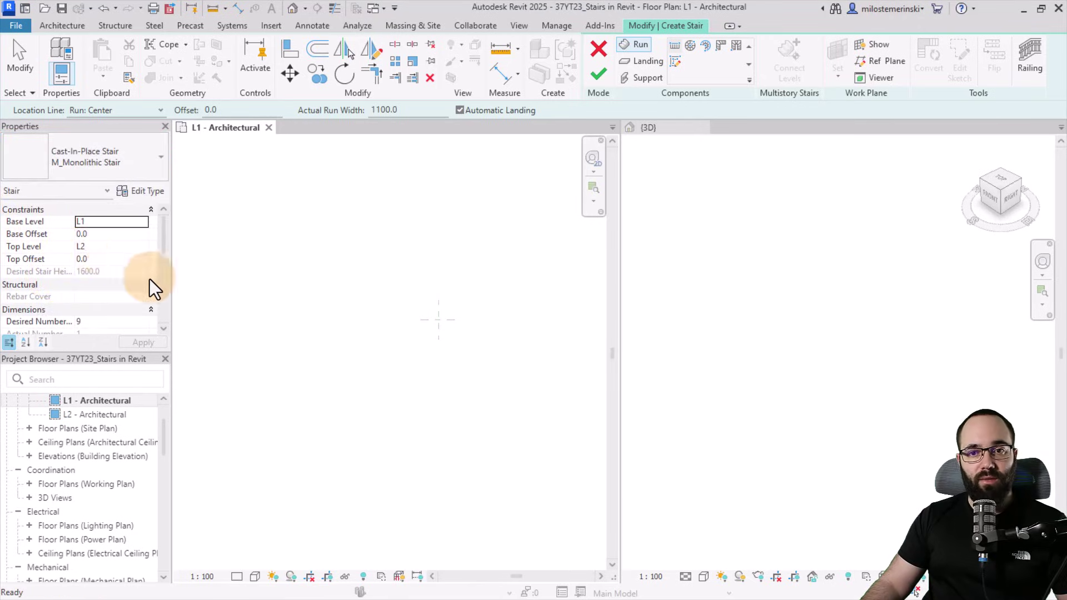
{"action": "left_click", "coordinate": [370, 364]}
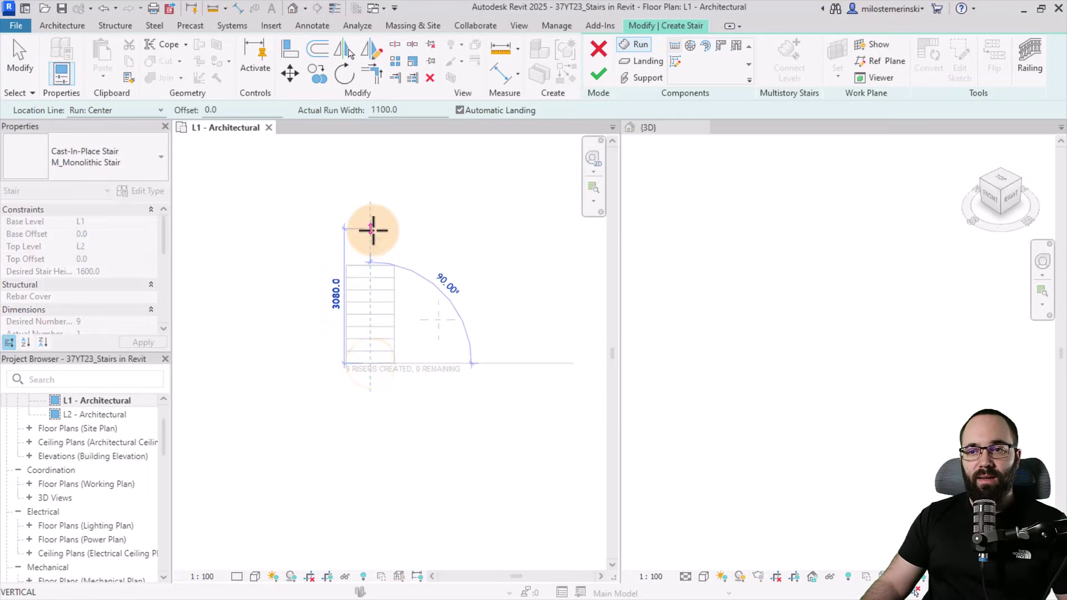
{"action": "left_click", "coordinate": [372, 230]}
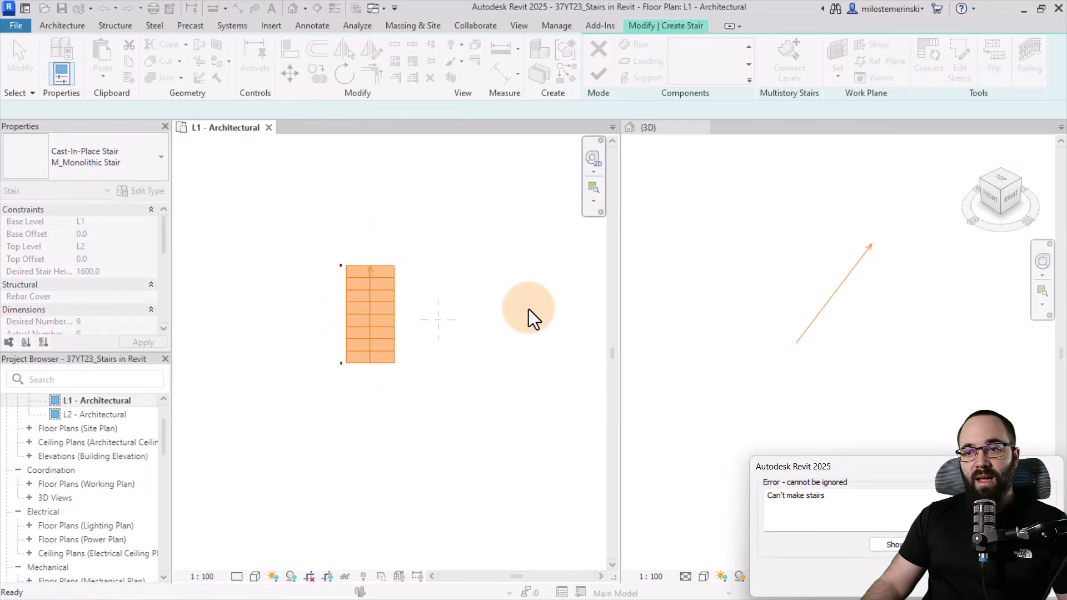
- Move the 'Can't make stairs' error aside and cancel it, discarding the failed stair
{"action": "left_click_drag", "start_coordinate": [837, 456], "coordinate": [488, 235]}
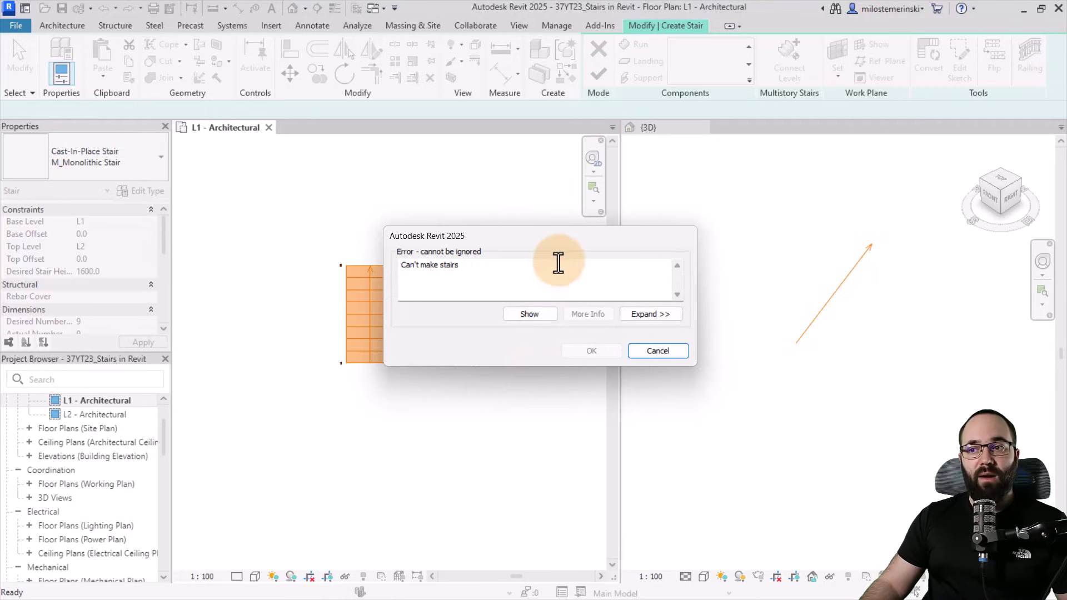
{"action": "left_click_drag", "start_coordinate": [551, 238], "coordinate": [612, 237]}
{"action": "left_click", "coordinate": [719, 350]}
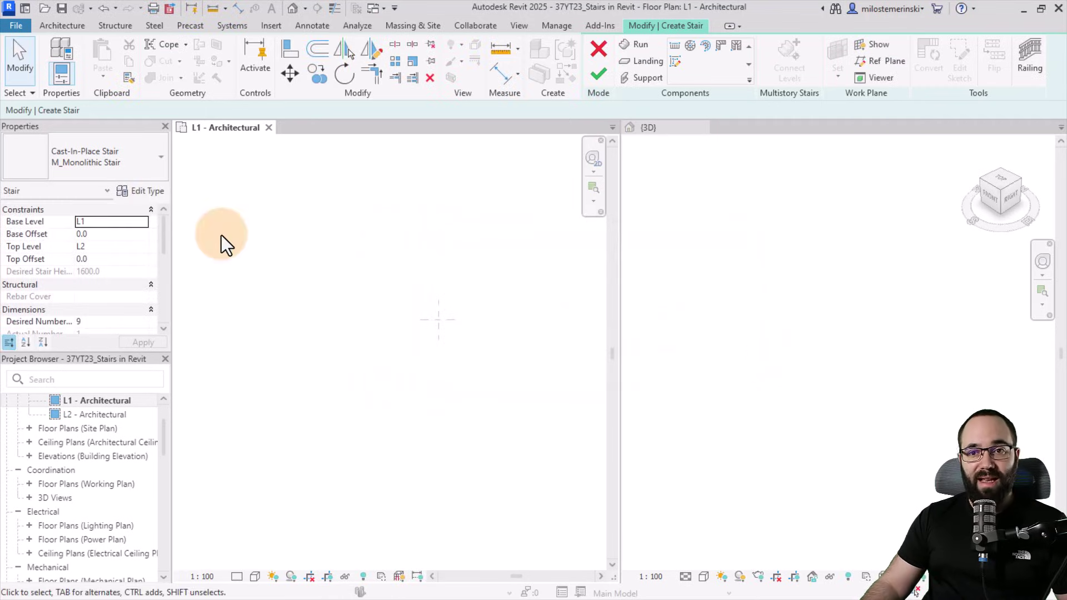
- Set the M_Monolithic Run type's Structural Depth to 140 and apply it
{"action": "left_click", "coordinate": [153, 195]}
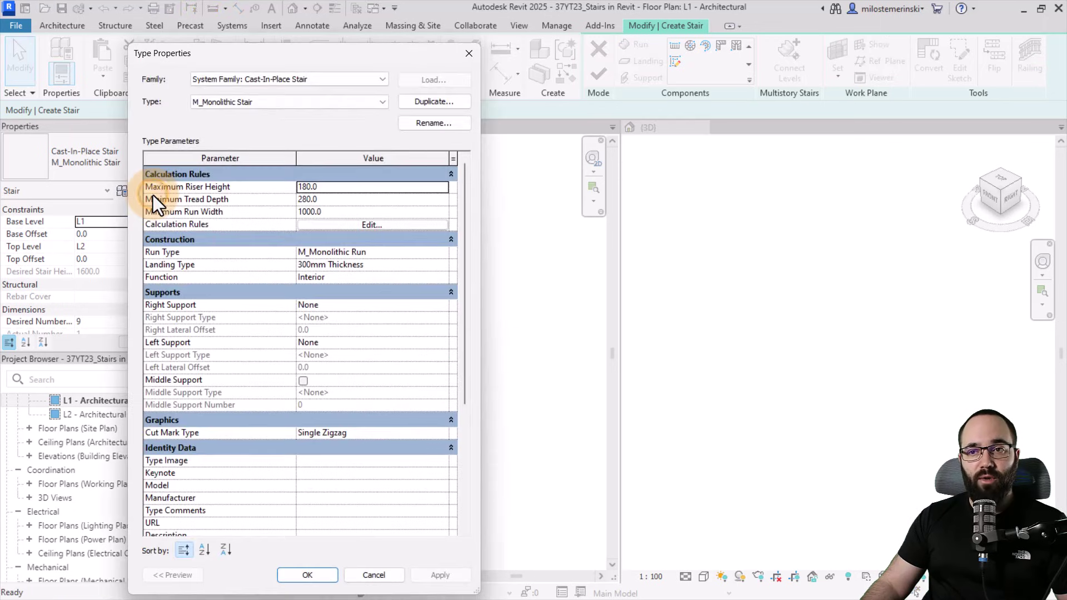
{"action": "left_click", "coordinate": [328, 254]}
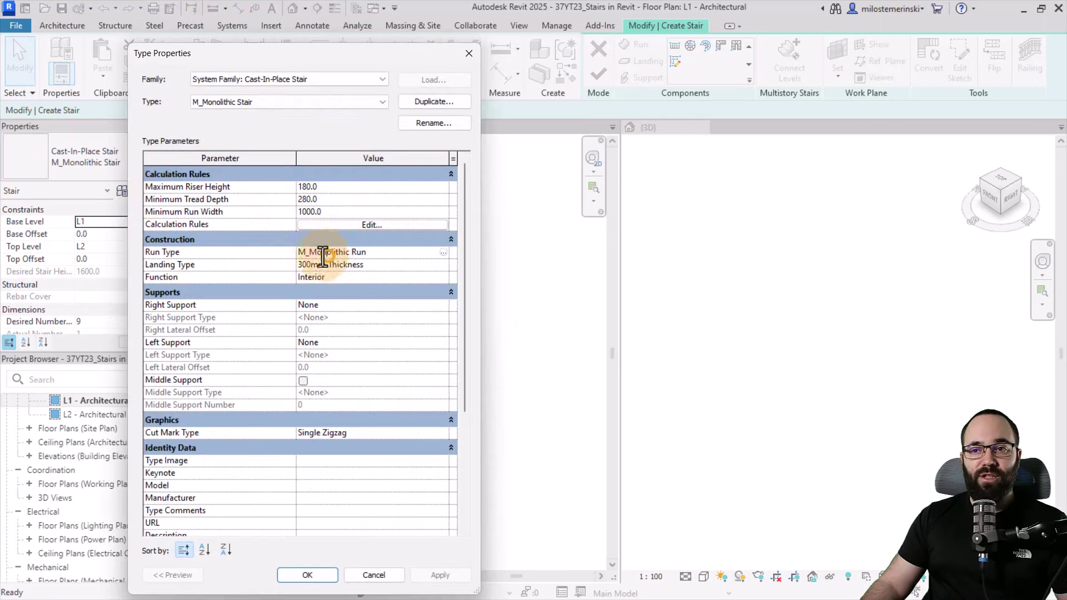
{"action": "left_click", "coordinate": [443, 253]}
{"action": "left_click_drag", "start_coordinate": [334, 199], "coordinate": [303, 201]}
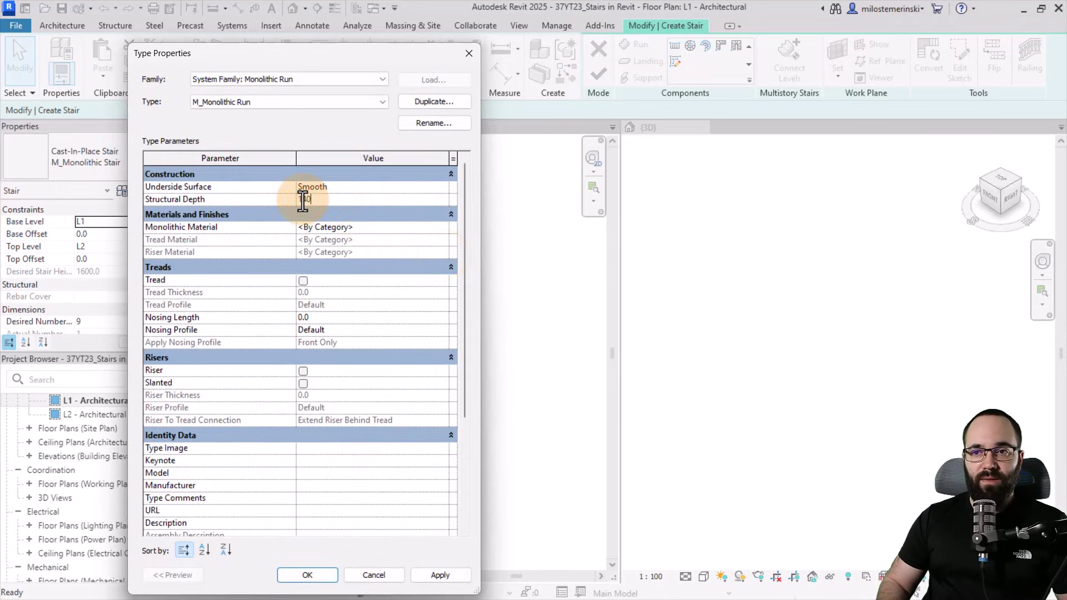
{"action": "left_click", "coordinate": [438, 575]}
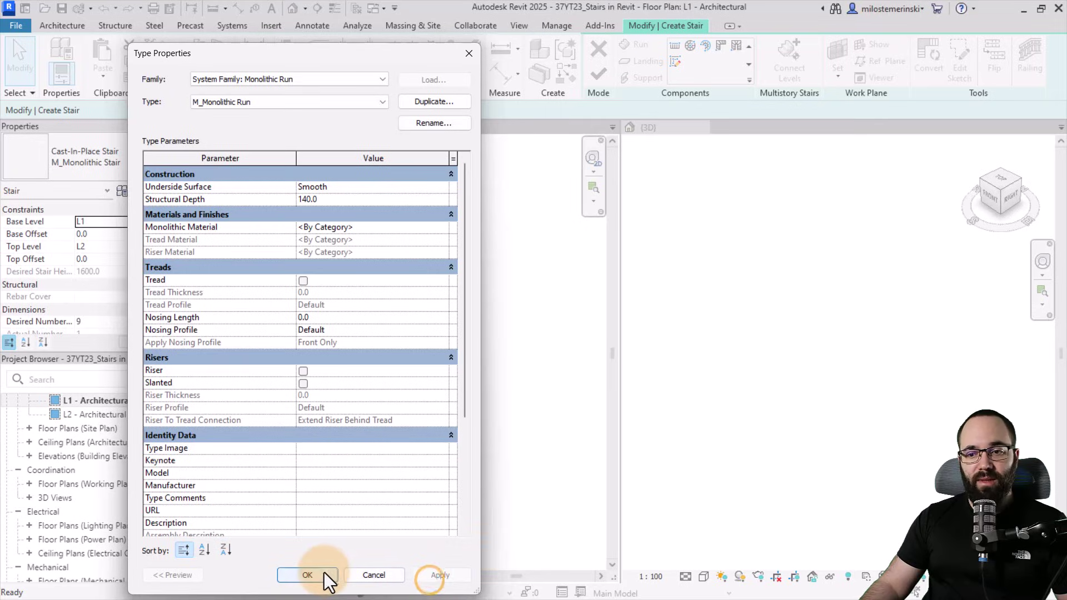
{"action": "left_click", "coordinate": [322, 574]}
- Confirm the stair type changes and sketch a straight 9-riser monolithic run in the L1 plan
{"action": "left_click", "coordinate": [420, 576]}
{"action": "left_click", "coordinate": [321, 575]}
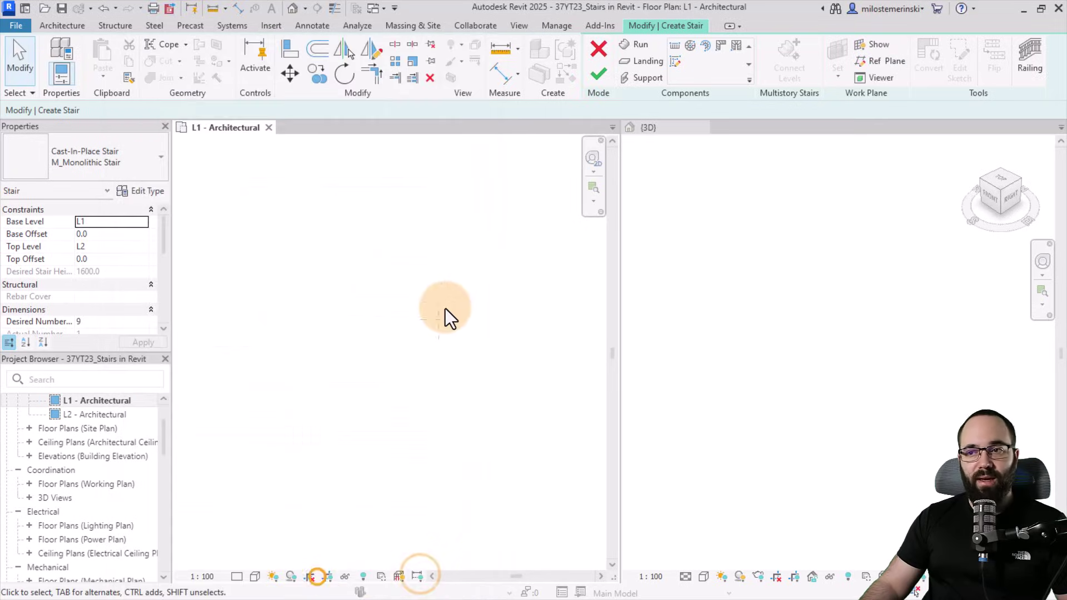
{"action": "left_click", "coordinate": [672, 47]}
{"action": "left_click", "coordinate": [387, 364]}
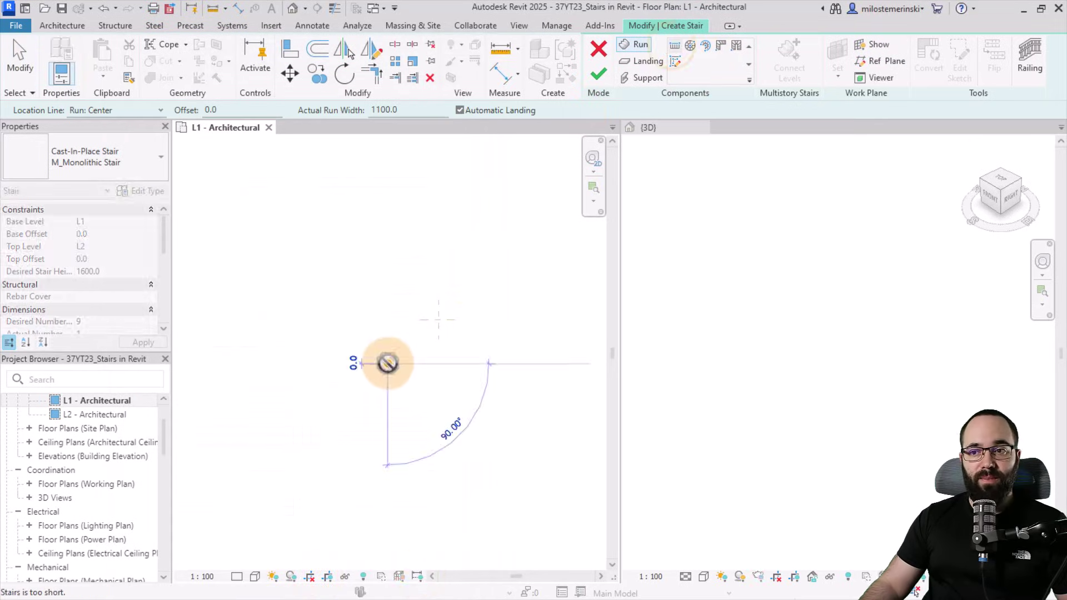
{"action": "left_click", "coordinate": [392, 238]}
{"action": "key", "text": "Escape"}
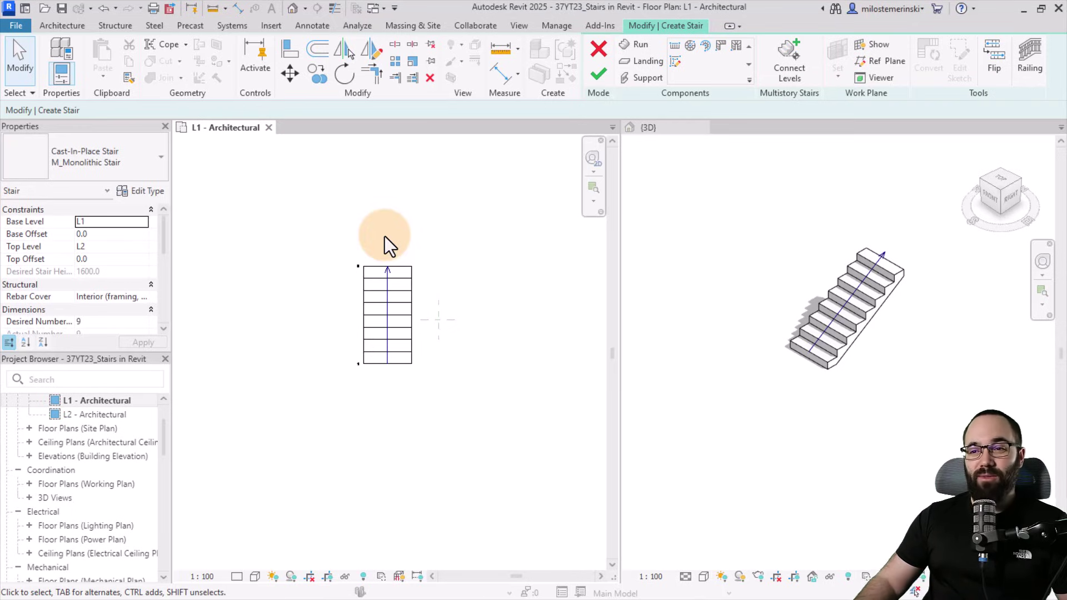
- Sketch an 1100 × 1100 rectangular landing at the top of the run
{"action": "left_click", "coordinate": [635, 66]}
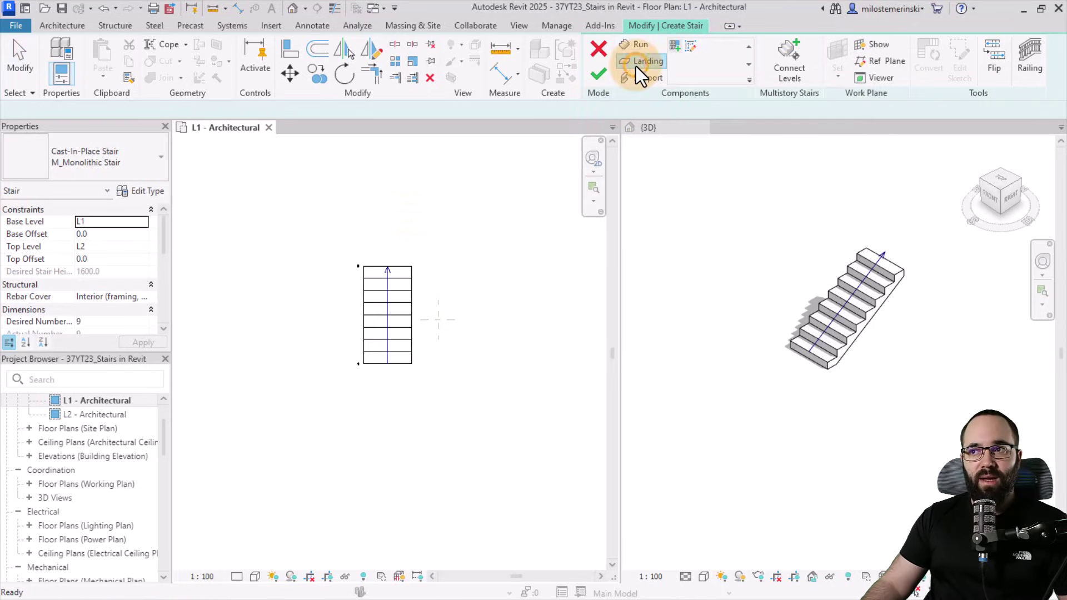
{"action": "left_click", "coordinate": [689, 45]}
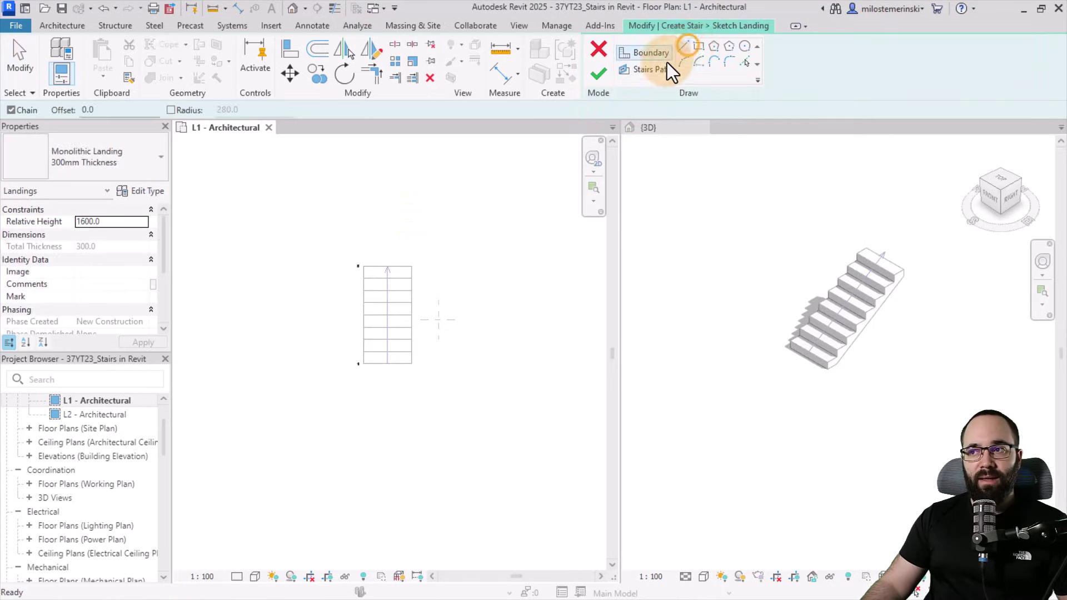
{"action": "left_click", "coordinate": [702, 50]}
{"action": "scroll", "coordinate": [451, 204], "scroll_direction": "up", "scroll_amount": 2}
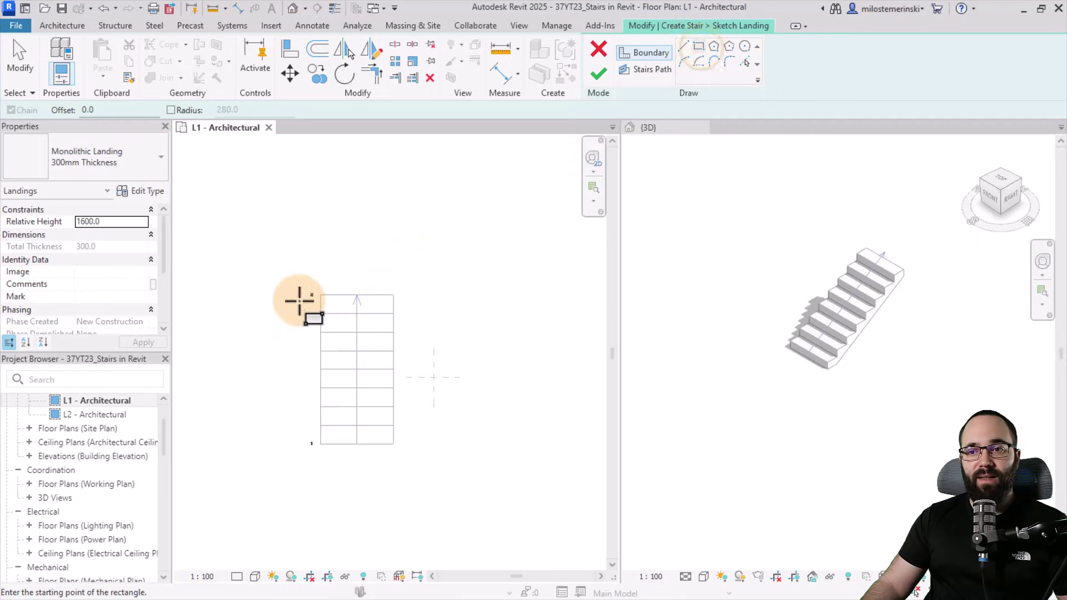
{"action": "left_click", "coordinate": [320, 295]}
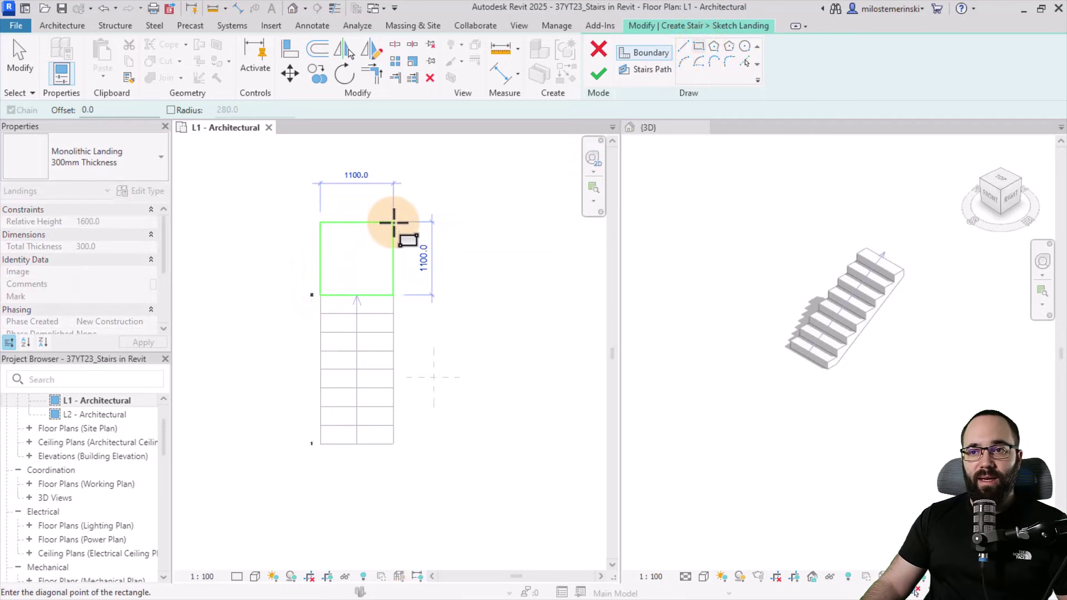
{"action": "left_click", "coordinate": [393, 222]}
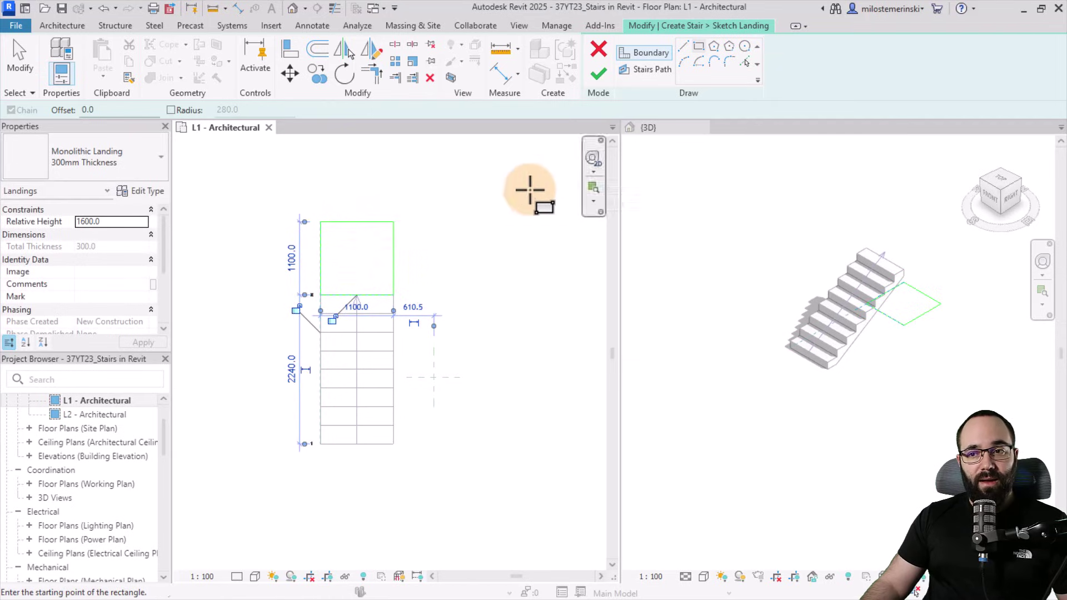
{"action": "left_click", "coordinate": [600, 74]}
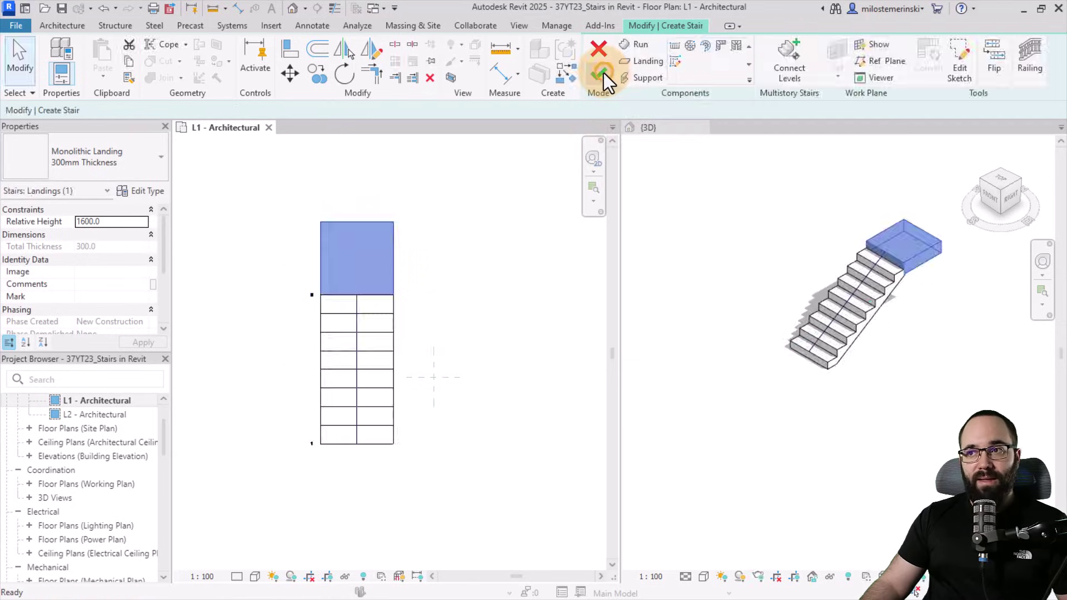
- Finish the stair and delete its railings
{"action": "left_click", "coordinate": [706, 322]}
{"action": "scroll", "coordinate": [900, 369], "scroll_direction": "up", "scroll_amount": 2}
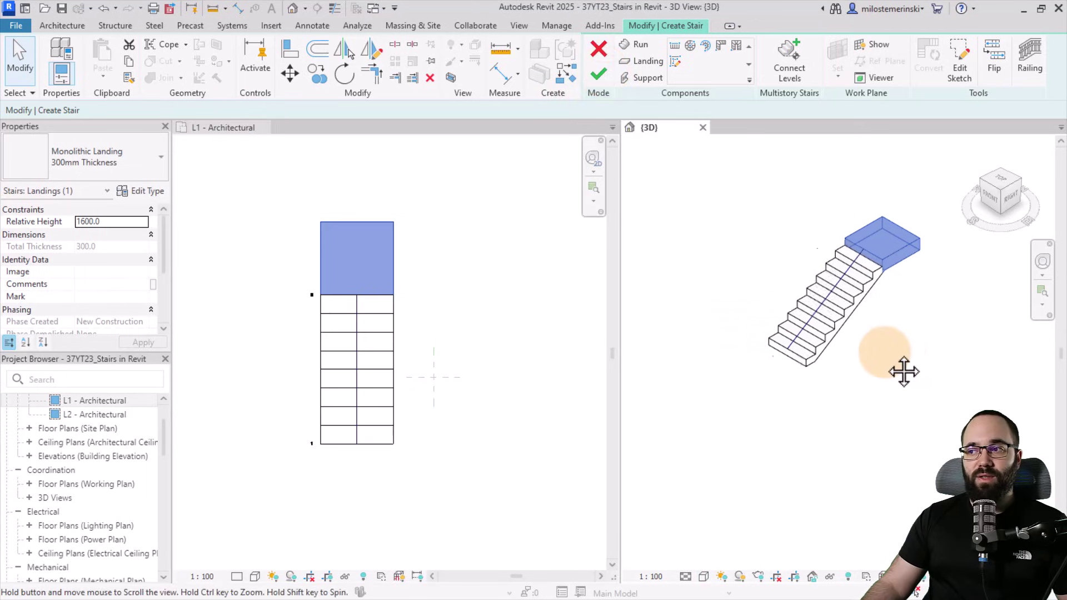
{"action": "middle_click_drag", "start_coordinate": [900, 369], "coordinate": [824, 318]}
{"action": "left_click", "coordinate": [445, 287]}
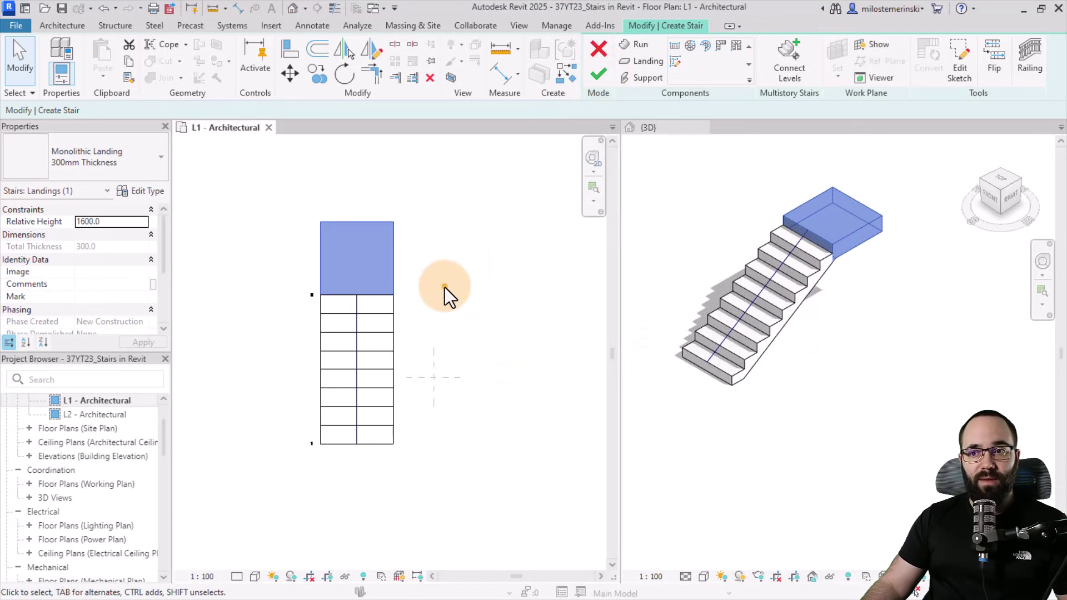
{"action": "left_click", "coordinate": [600, 74]}
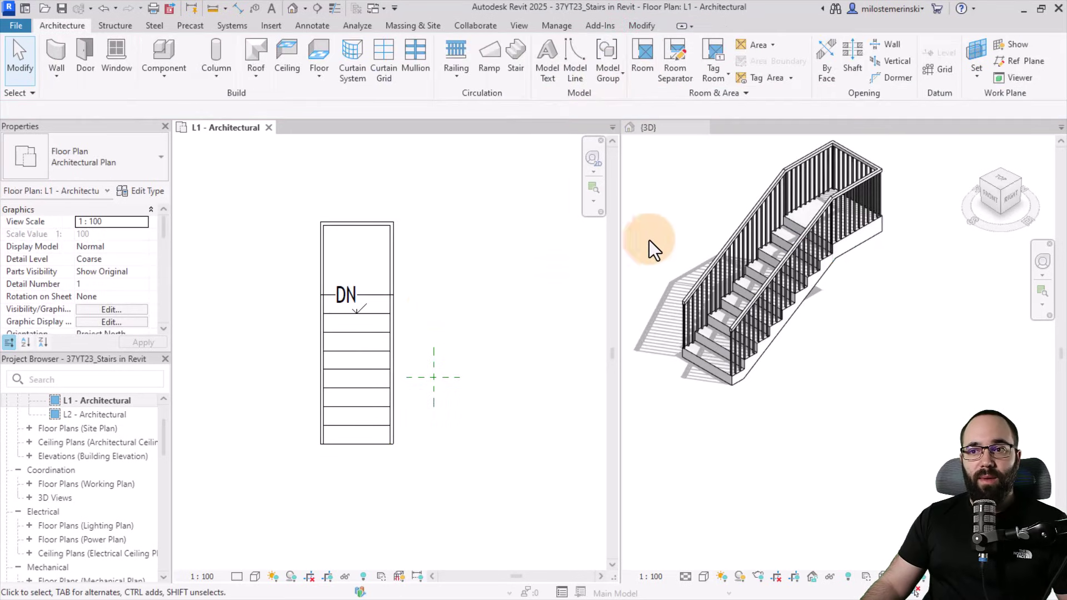
{"action": "left_click", "coordinate": [751, 220]}
{"action": "key", "text": "Delete"}
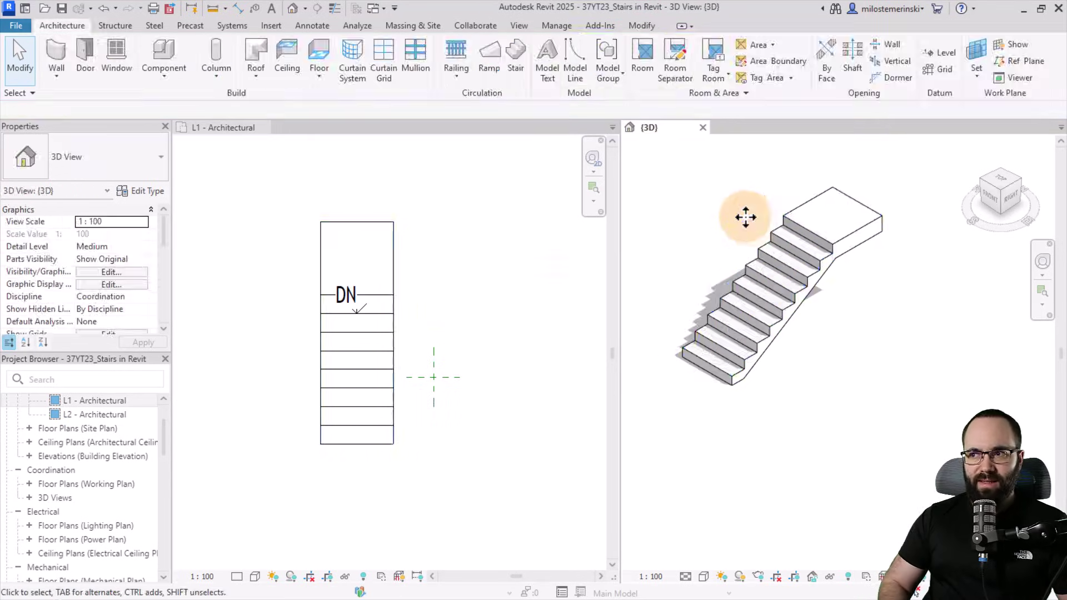
- Convert the straight run to a custom sketch and open its boundary and riser lines
{"action": "left_click", "coordinate": [445, 283]}
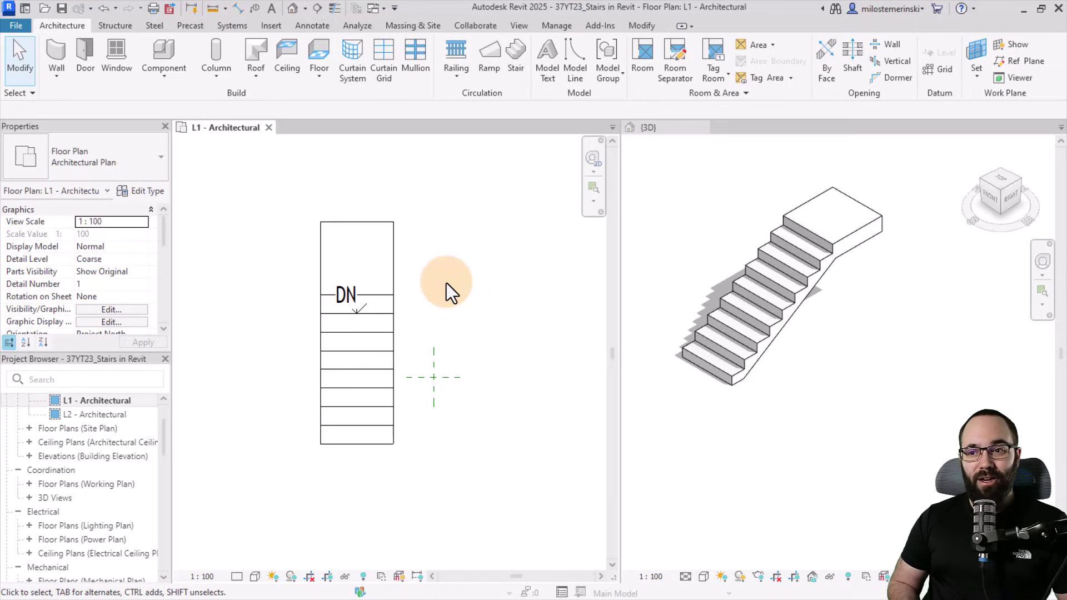
{"action": "left_click", "coordinate": [392, 327]}
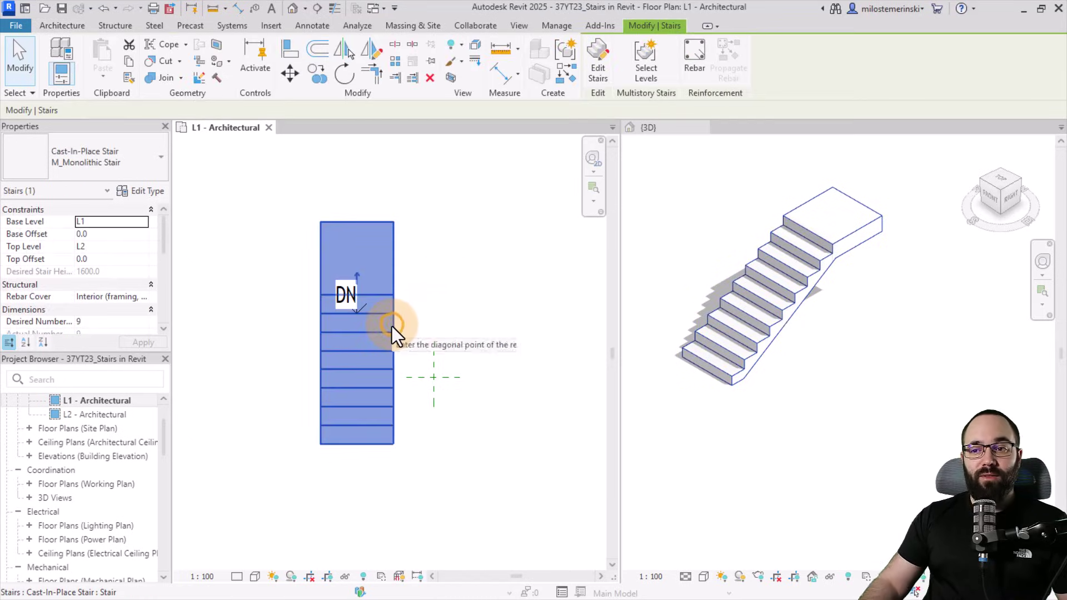
{"action": "left_click", "coordinate": [595, 76]}
{"action": "left_click", "coordinate": [392, 297]}
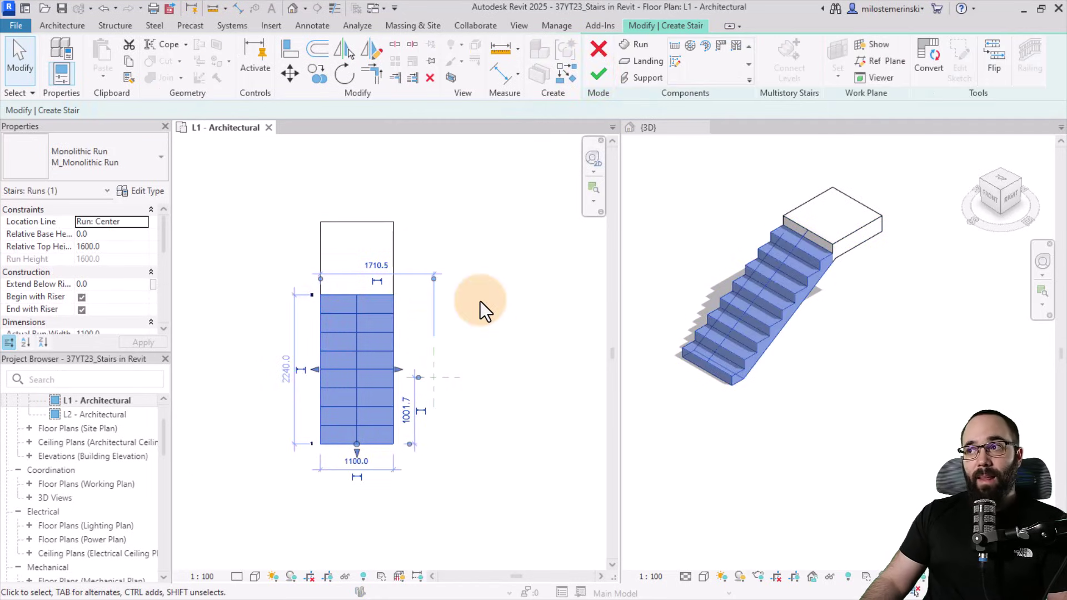
{"action": "left_click", "coordinate": [924, 61]}
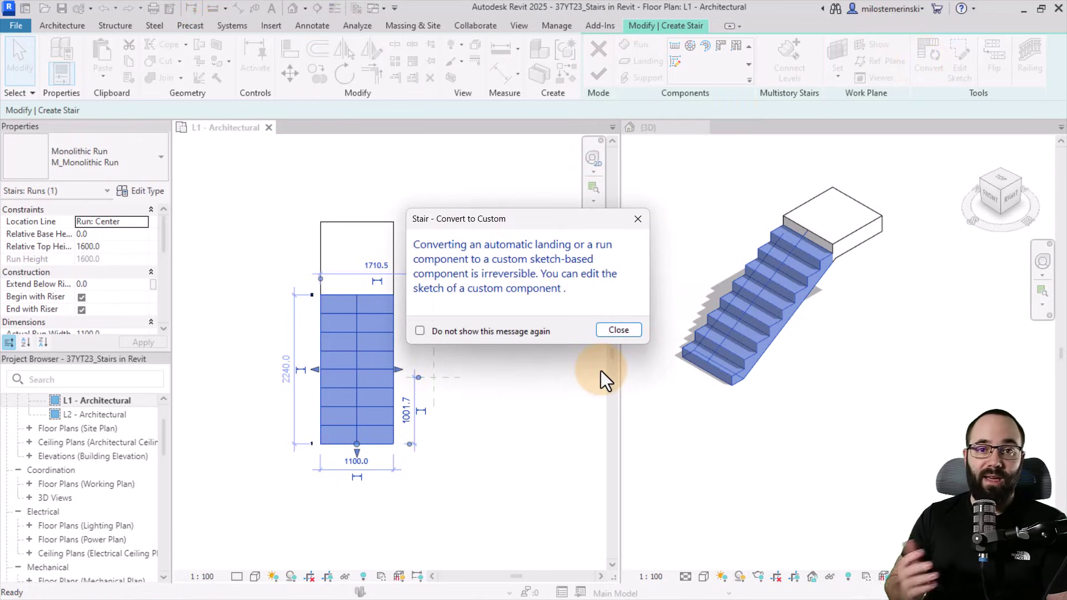
{"action": "left_click", "coordinate": [618, 330]}
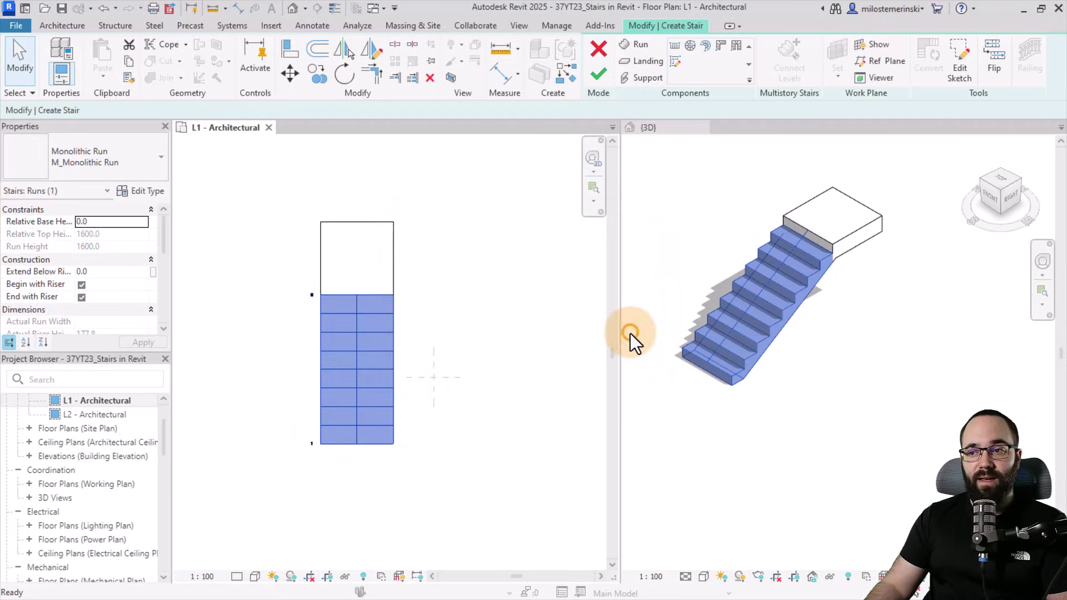
{"action": "left_click", "coordinate": [397, 340]}
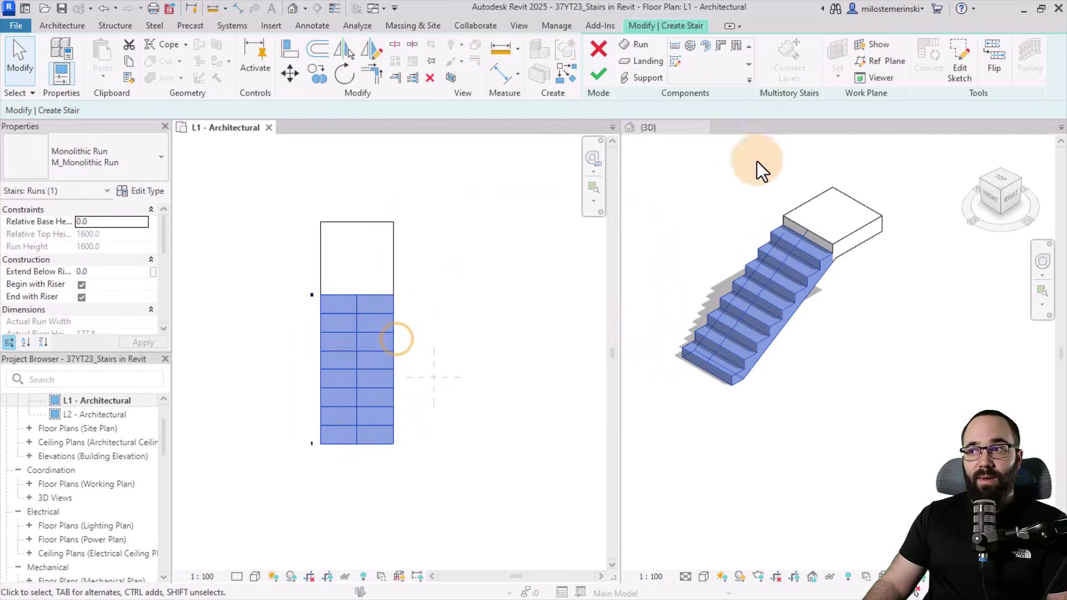
{"action": "left_click", "coordinate": [958, 79]}
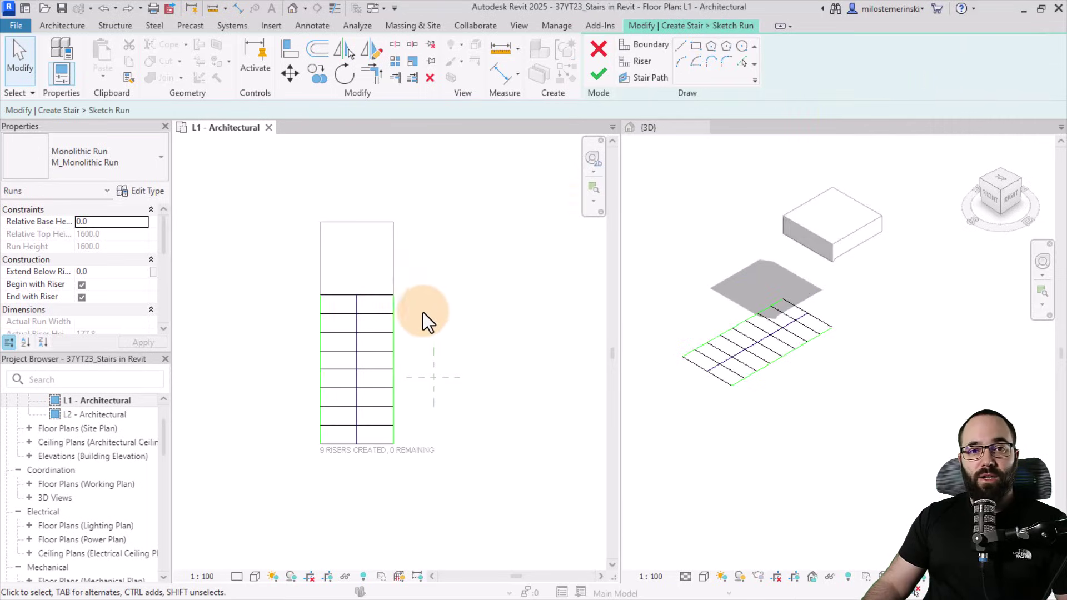
- Delete the run's right boundary and draw a 2500 boundary extending the landing's top edge rightward
{"action": "left_click", "coordinate": [396, 330]}
{"action": "key", "text": "Delete"}
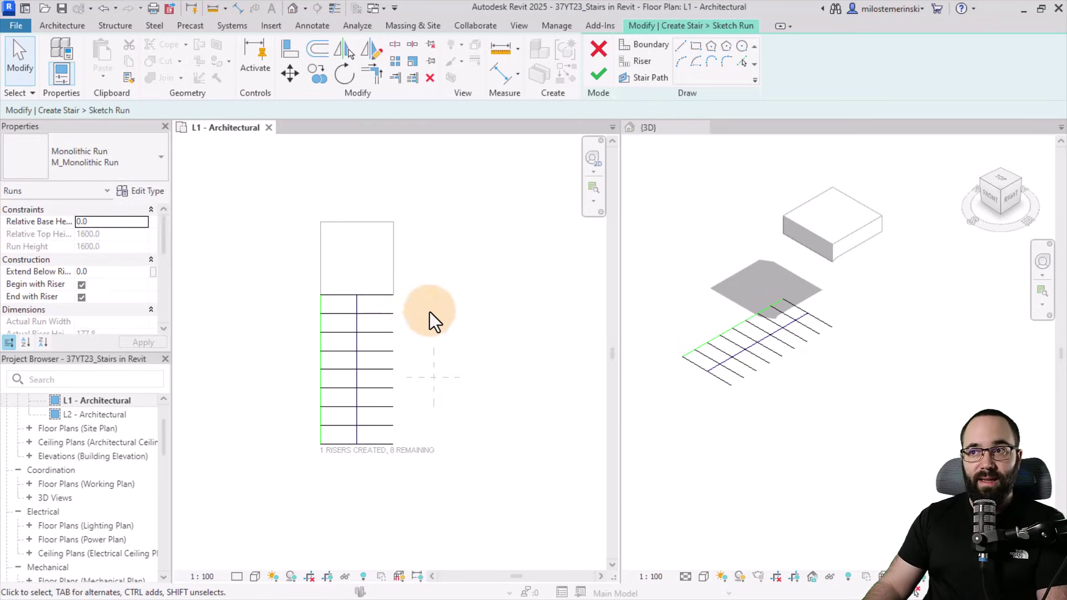
{"action": "left_click", "coordinate": [649, 49]}
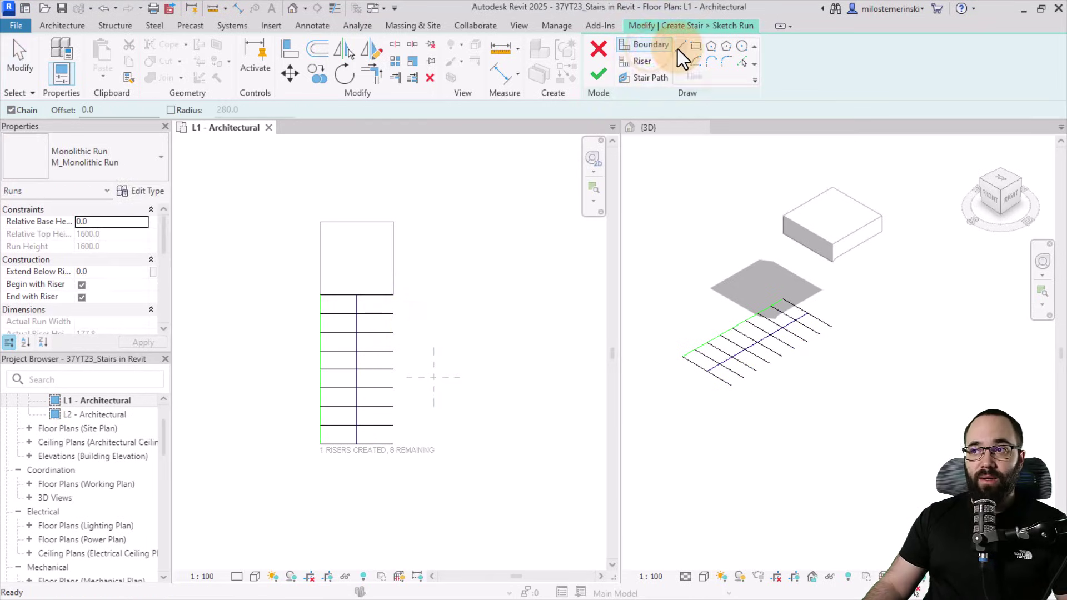
{"action": "left_click", "coordinate": [678, 49]}
{"action": "left_click", "coordinate": [393, 222]}
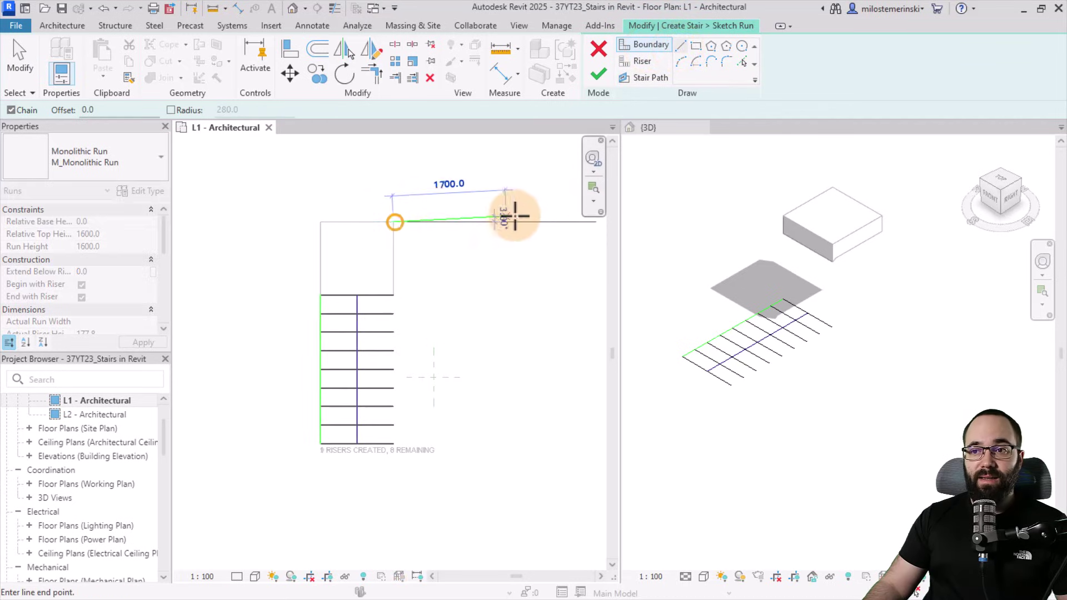
{"action": "left_click", "coordinate": [559, 222]}
{"action": "middle_click_drag", "start_coordinate": [506, 345], "coordinate": [461, 347]}
{"action": "key", "text": "Escape"}
- Remove the trial diagonal boundary line and select the run's riser lines
{"action": "left_click", "coordinate": [255, 428]}
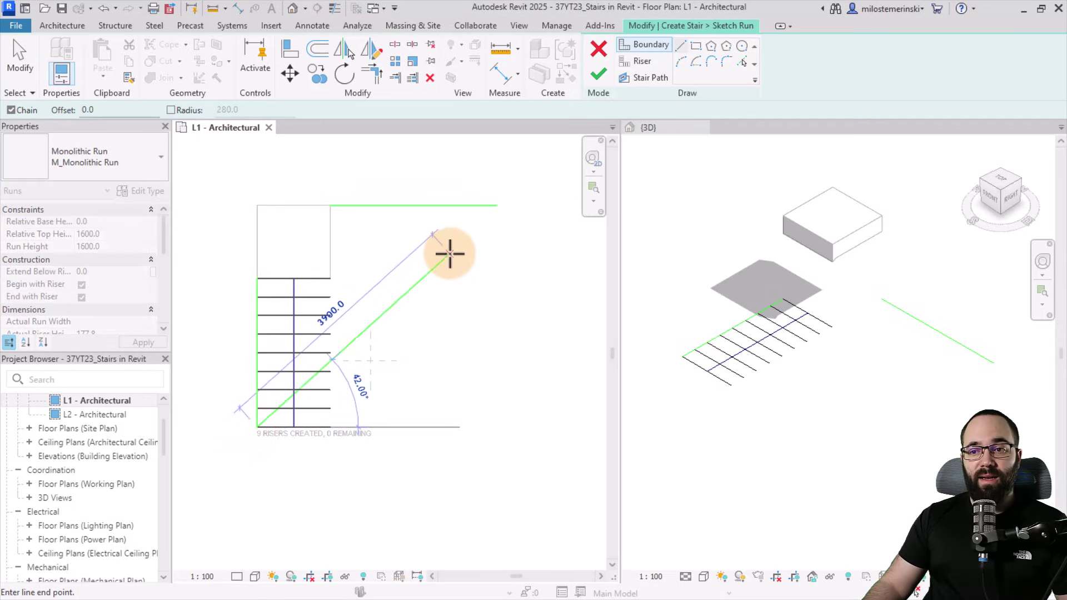
{"action": "left_click", "coordinate": [468, 222]}
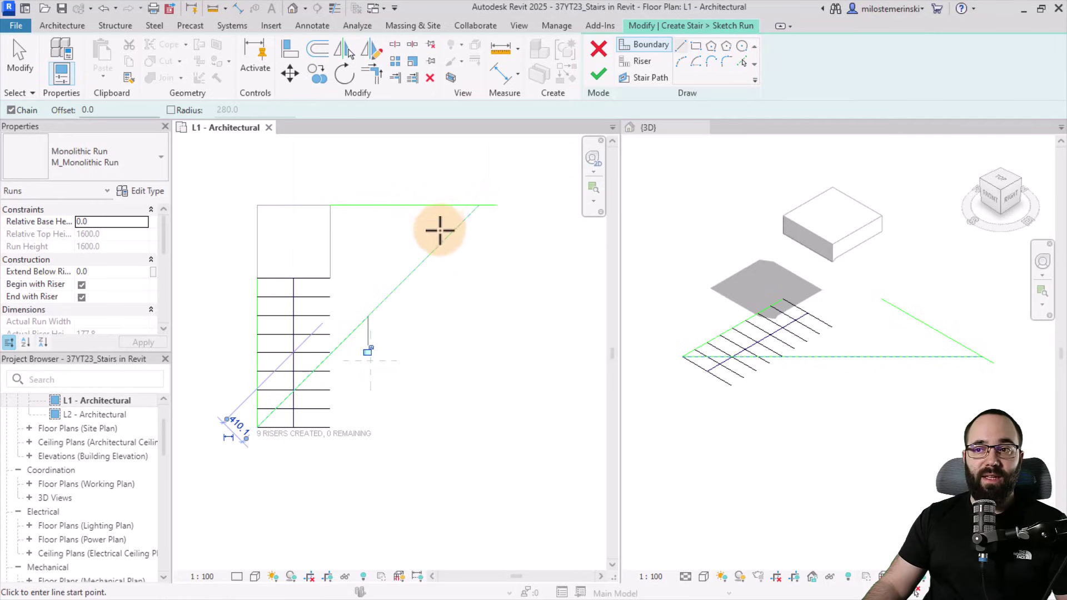
{"action": "key", "text": "Escape"}
{"action": "left_click", "coordinate": [451, 207]}
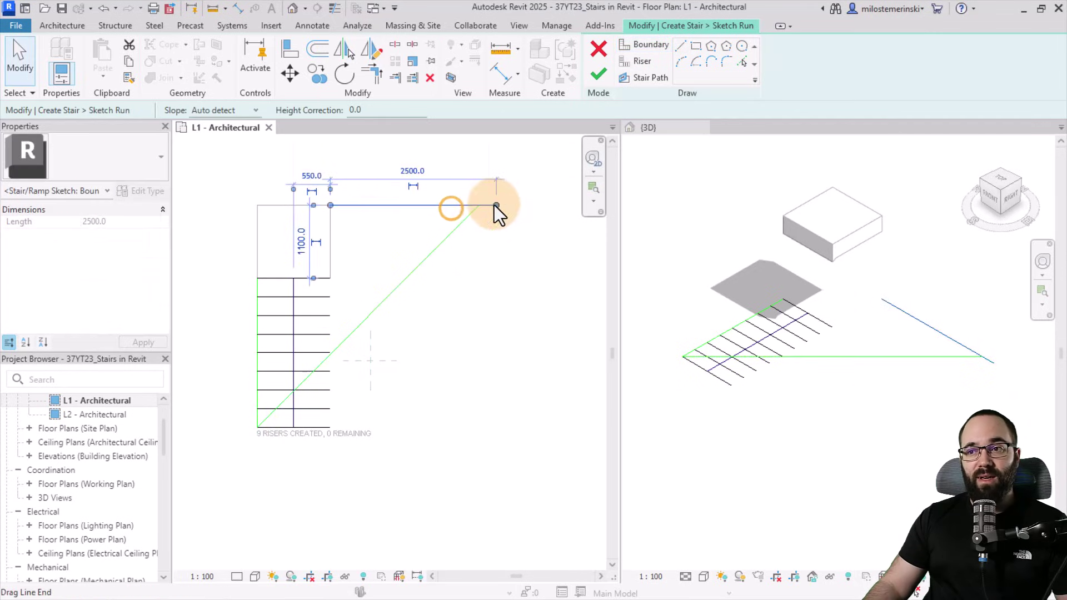
{"action": "left_click", "coordinate": [454, 234]}
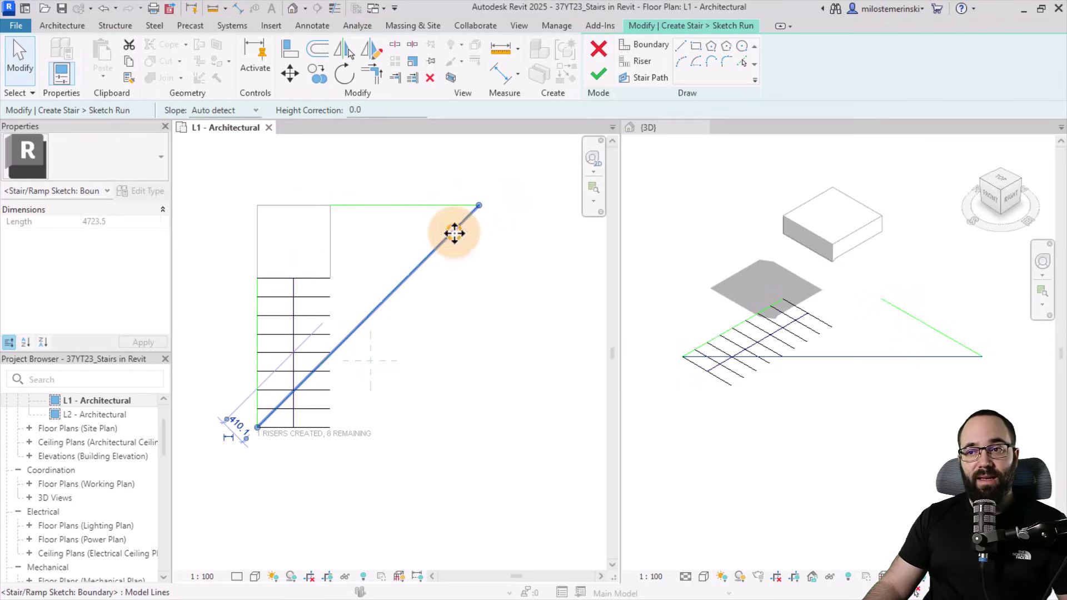
{"action": "key", "text": "Delete"}
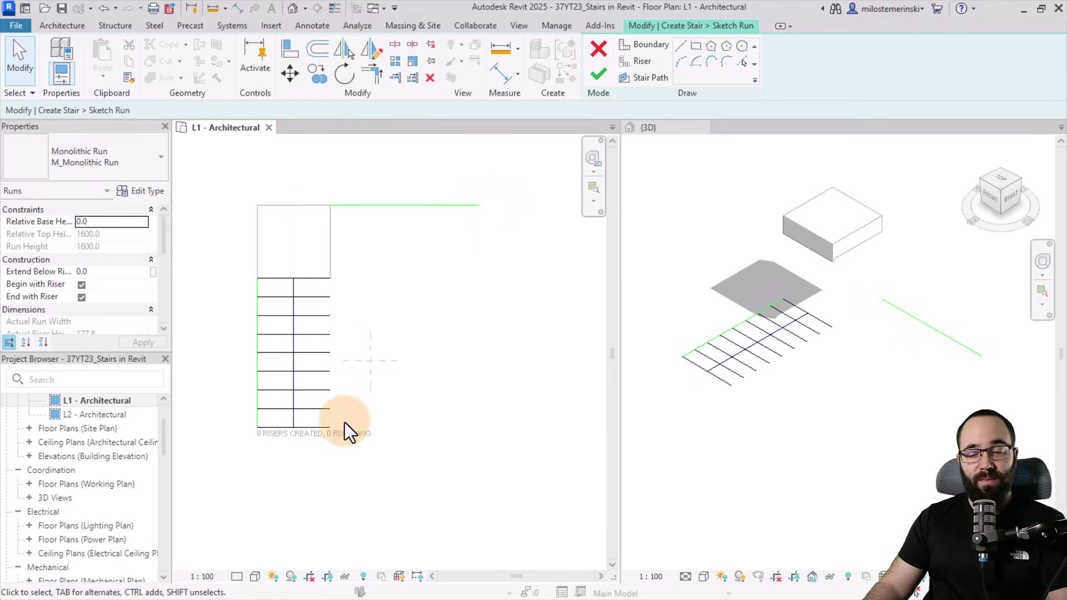
{"action": "left_click", "coordinate": [321, 260]}
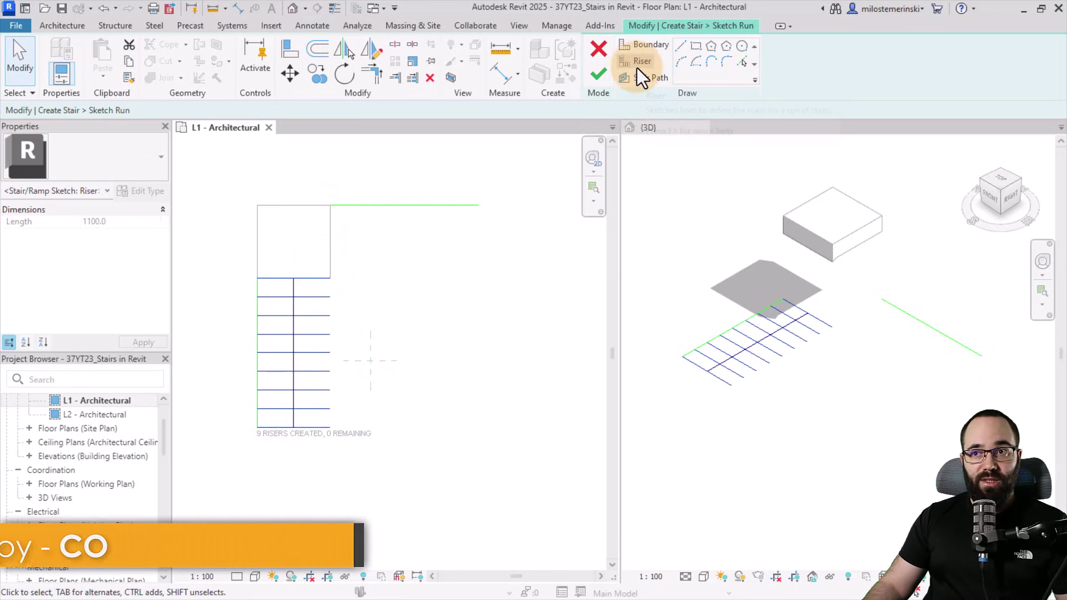
- Copy the risers, rotate the copies 90° to vertical, and move them under the top boundary
{"action": "left_click", "coordinate": [319, 78]}
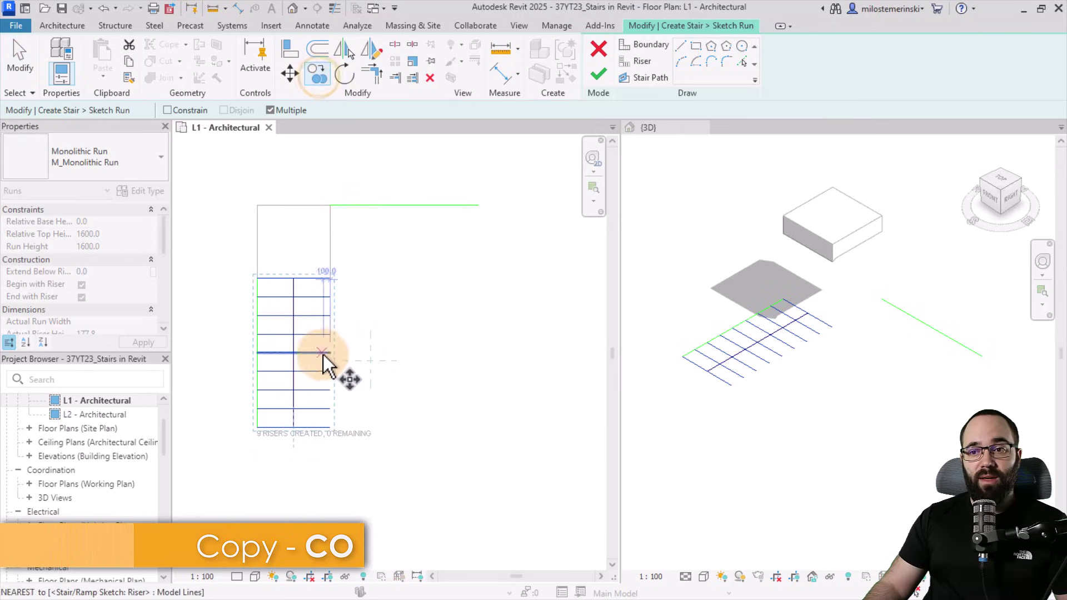
{"action": "left_click", "coordinate": [325, 336]}
{"action": "left_click", "coordinate": [487, 305]}
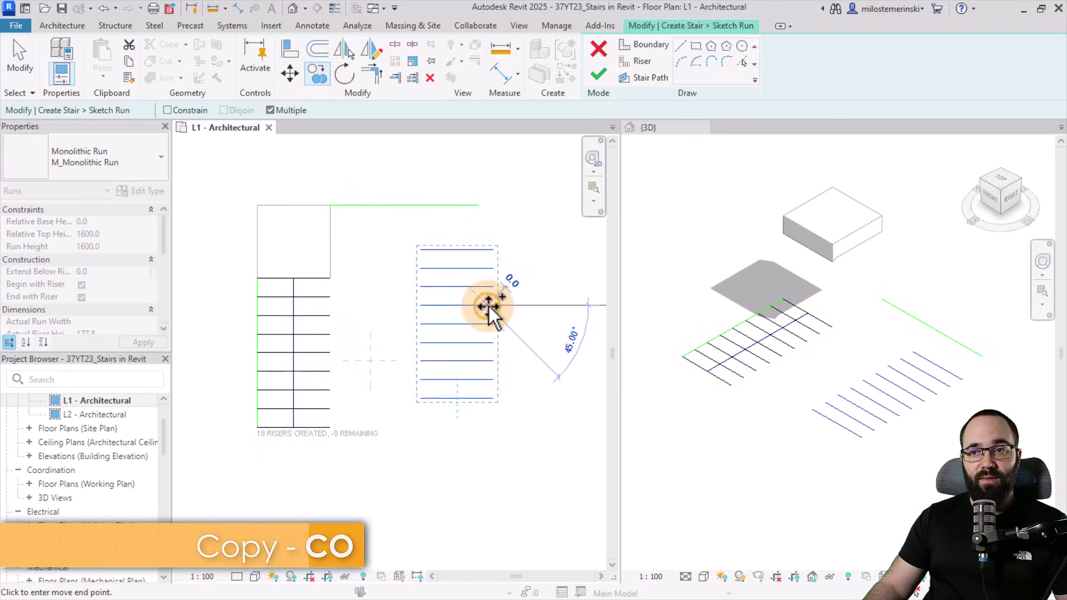
{"action": "left_click", "coordinate": [344, 74]}
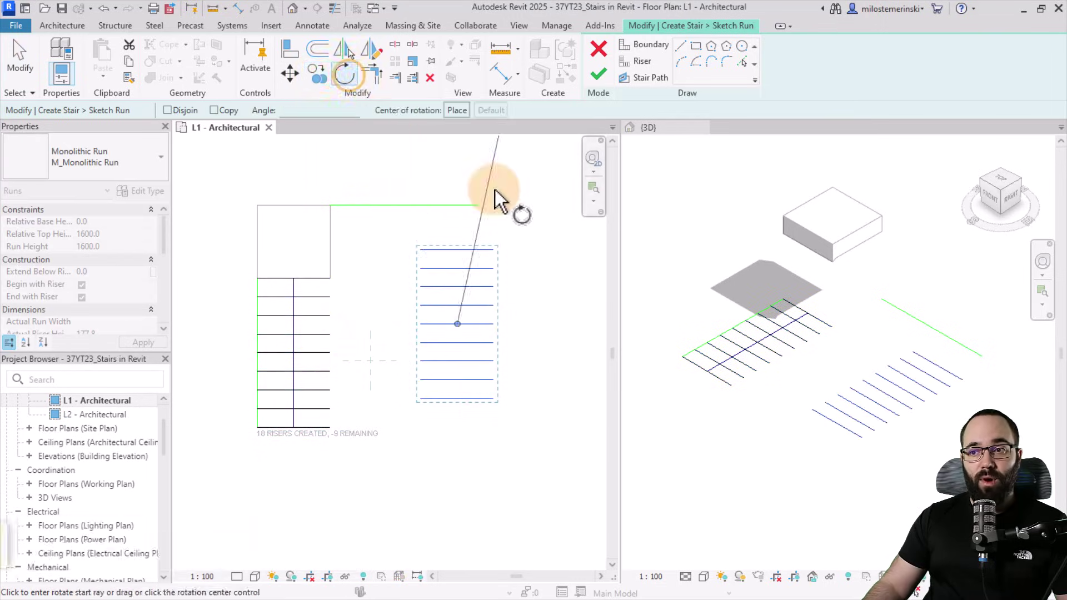
{"action": "left_click", "coordinate": [558, 324]}
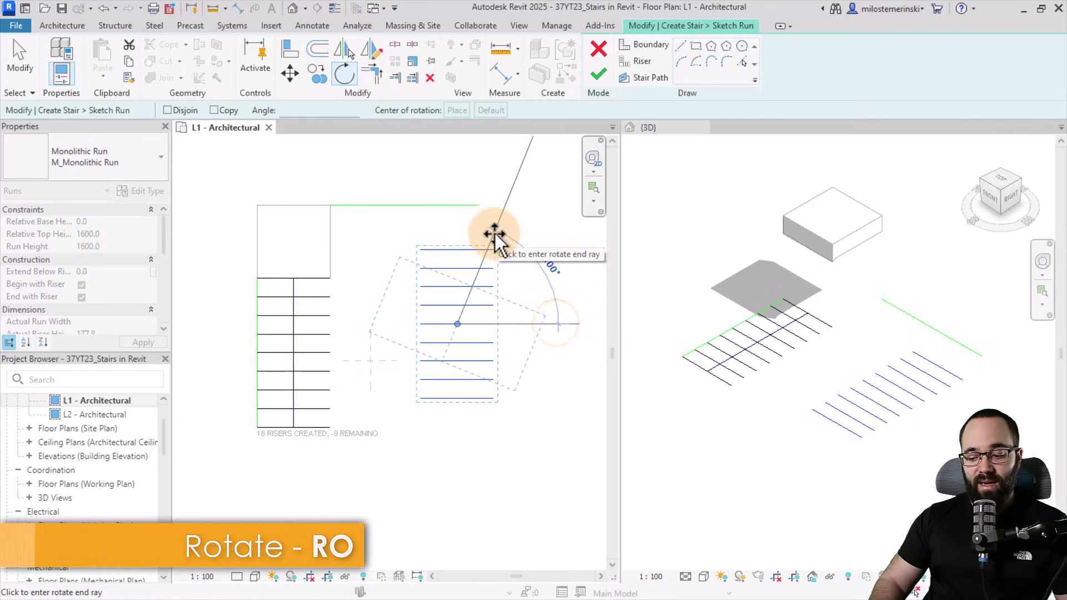
{"action": "left_click", "coordinate": [495, 234]}
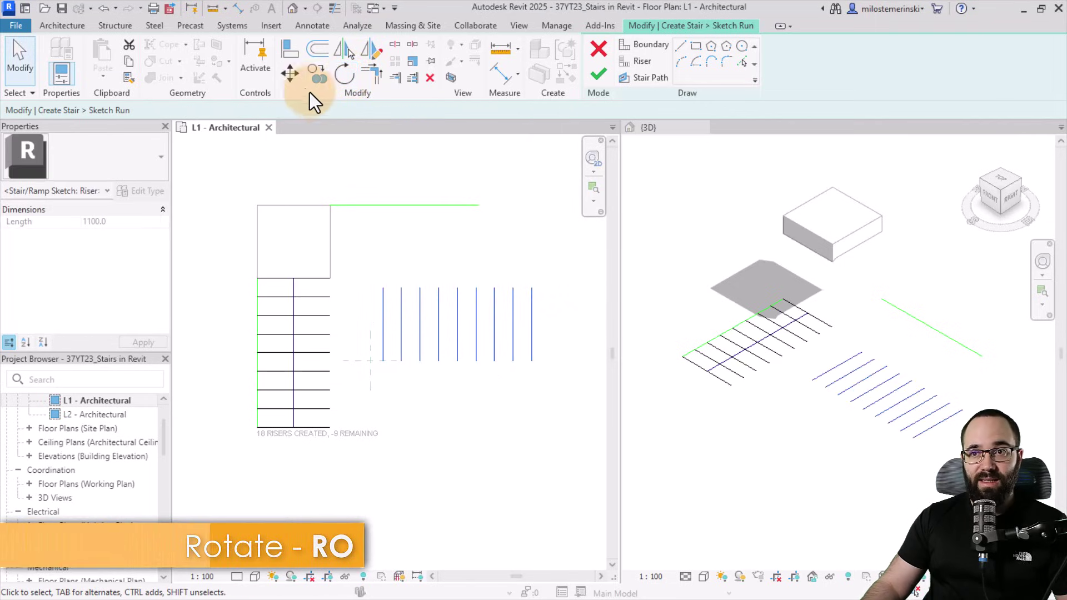
{"action": "key", "text": "m"}
{"action": "key", "text": "v"}
{"action": "left_click", "coordinate": [381, 284]}
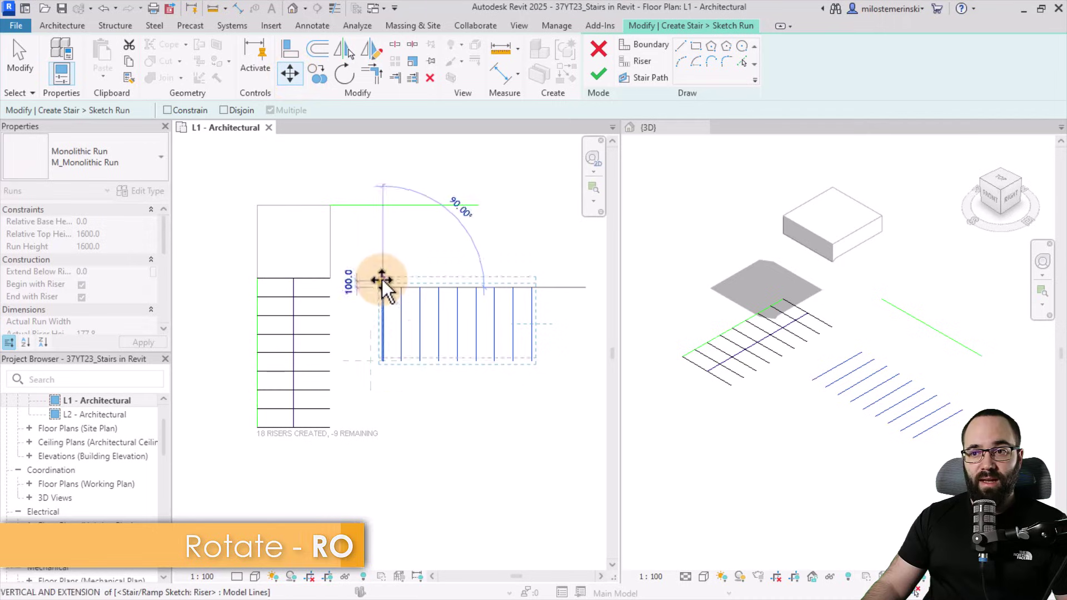
{"action": "left_click", "coordinate": [332, 206]}
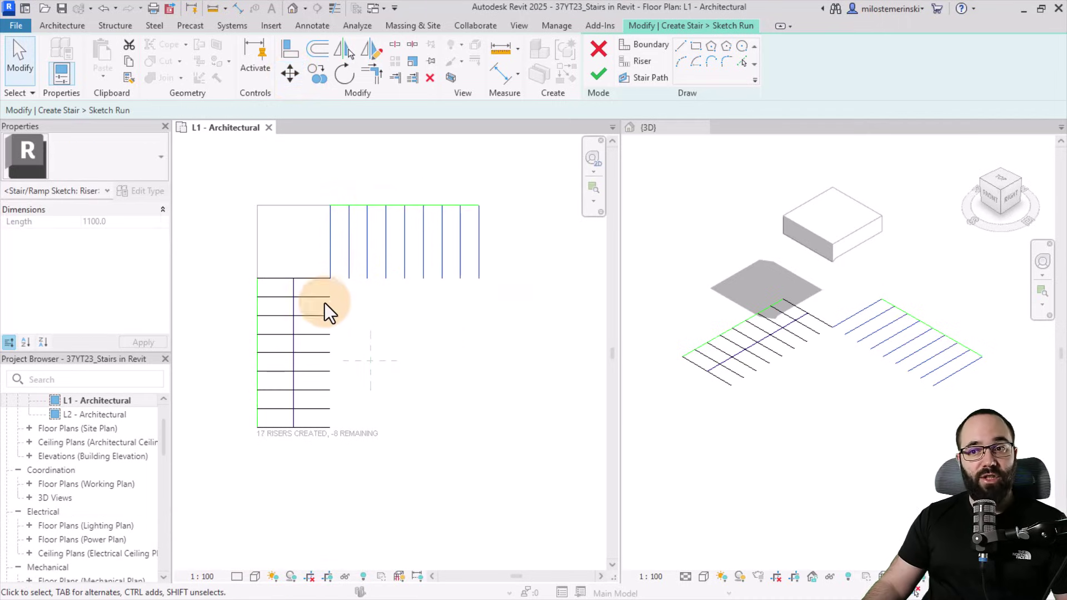
{"action": "left_click", "coordinate": [423, 320]}
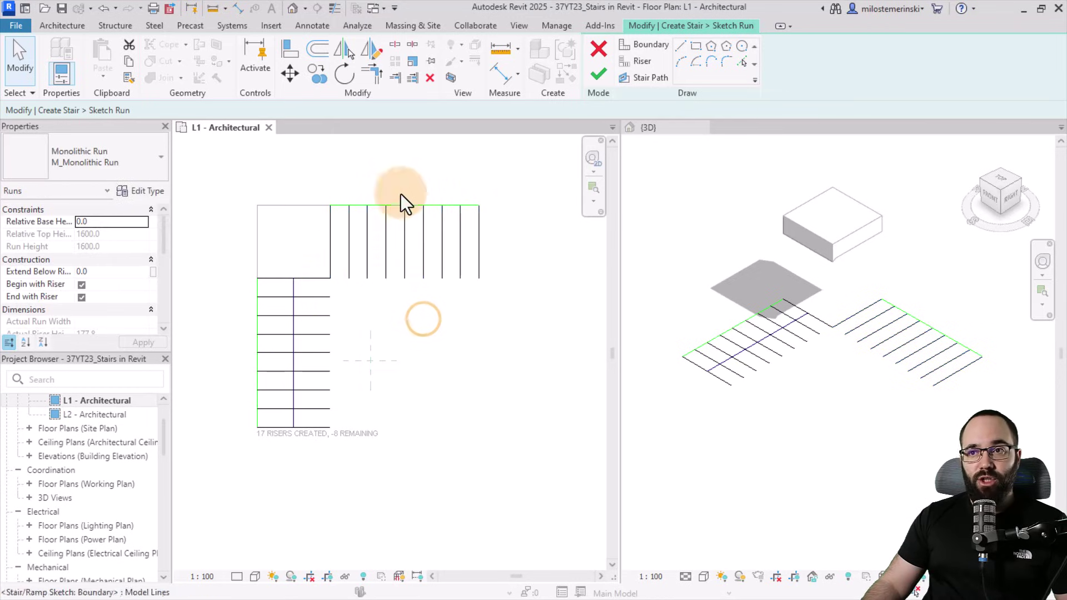
- Corner-join the boundaries and each riser pair into L-shaped steps with Trim/Extend to Corner
{"action": "left_click", "coordinate": [382, 79]}
{"action": "left_click", "coordinate": [312, 428]}
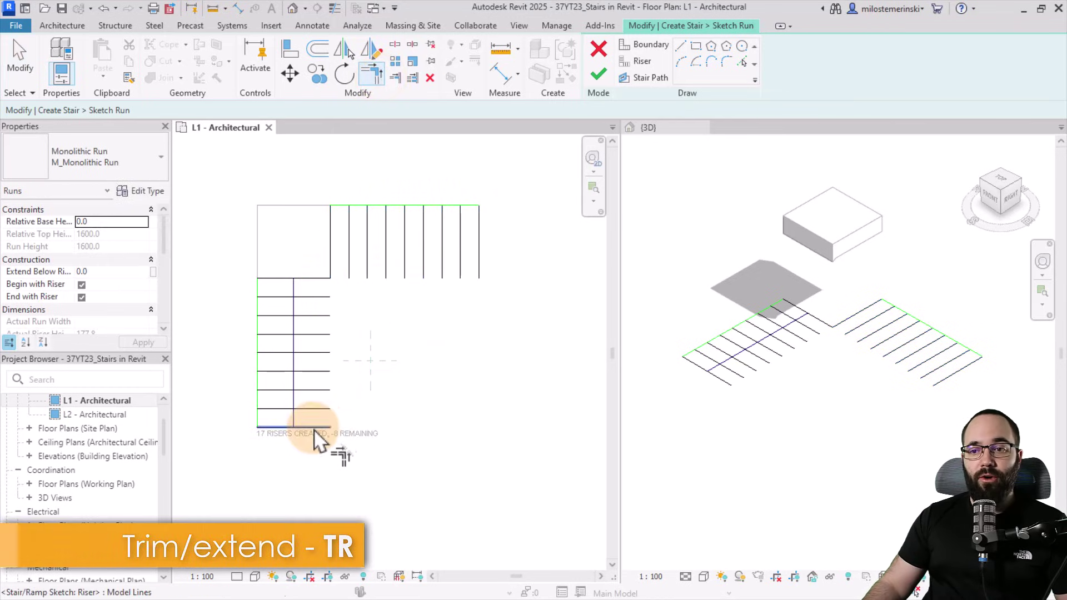
{"action": "left_click", "coordinate": [478, 280]}
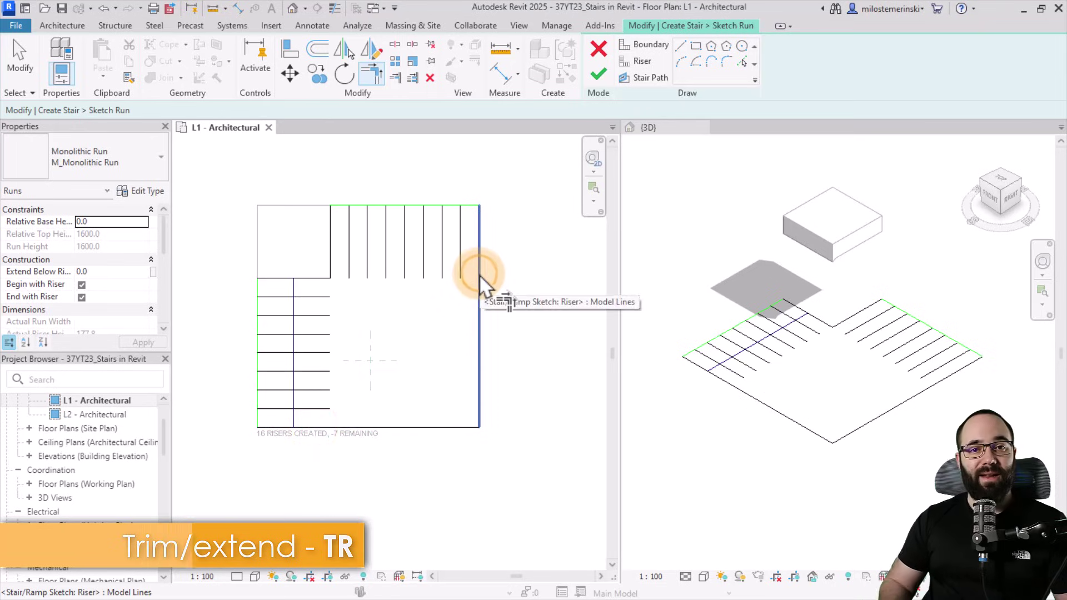
{"action": "left_click", "coordinate": [304, 408]}
{"action": "left_click", "coordinate": [458, 273]}
{"action": "left_click", "coordinate": [442, 273]}
{"action": "left_click", "coordinate": [320, 390]}
{"action": "left_click", "coordinate": [424, 270]}
{"action": "left_click", "coordinate": [320, 371]}
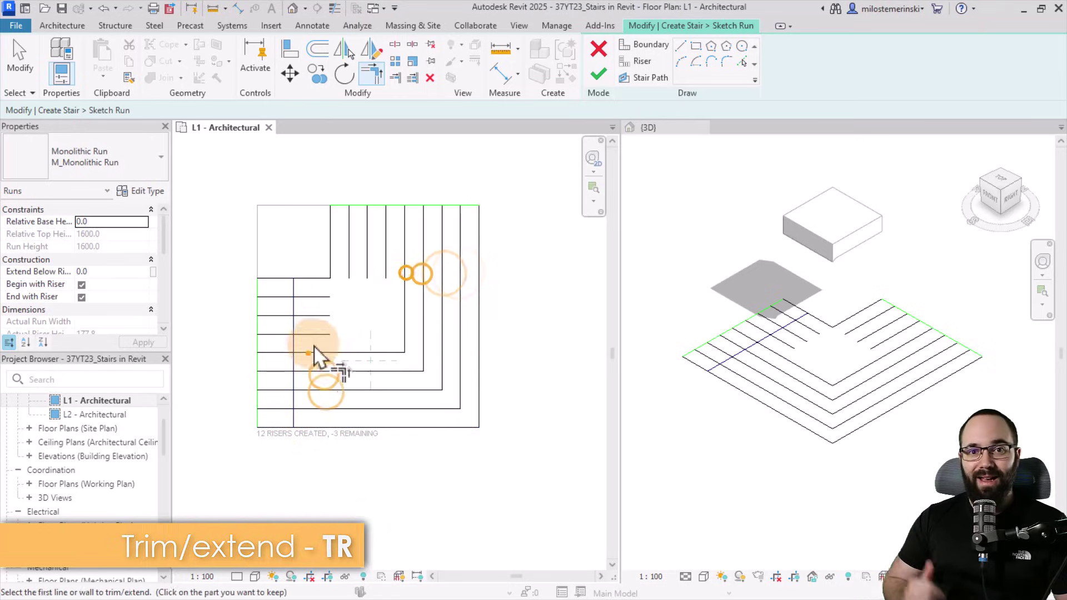
{"action": "left_click", "coordinate": [405, 267]}
{"action": "left_click", "coordinate": [320, 353]}
{"action": "left_click", "coordinate": [386, 267]}
{"action": "left_click", "coordinate": [320, 334]}
{"action": "left_click", "coordinate": [348, 278]}
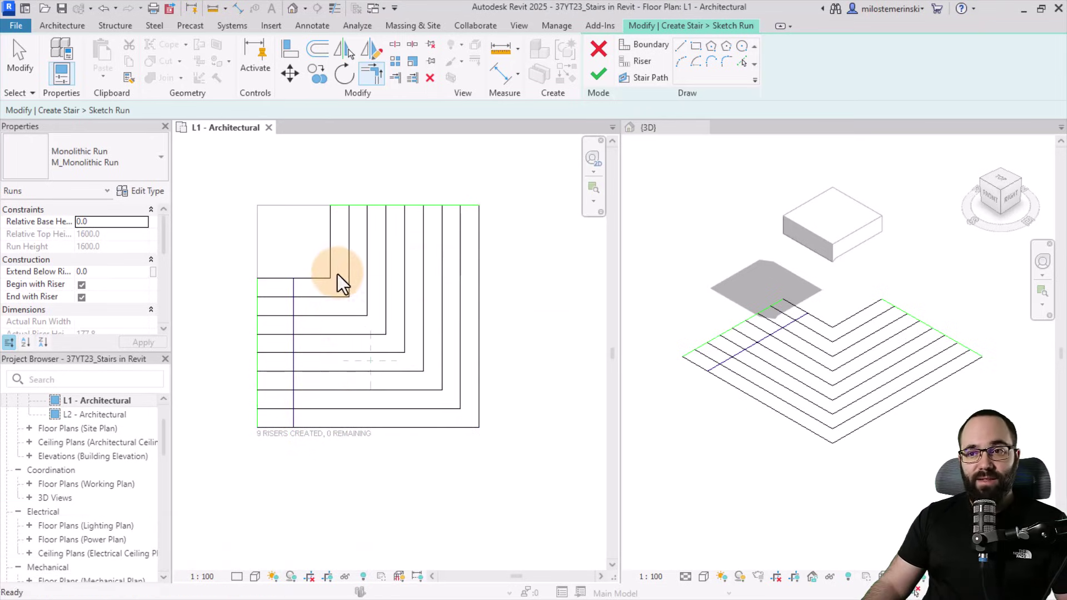
{"action": "key", "text": "Escape"}
- Drag the stair path ends to the inner riser corner and the lower-right corner
{"action": "left_click", "coordinate": [294, 292]}
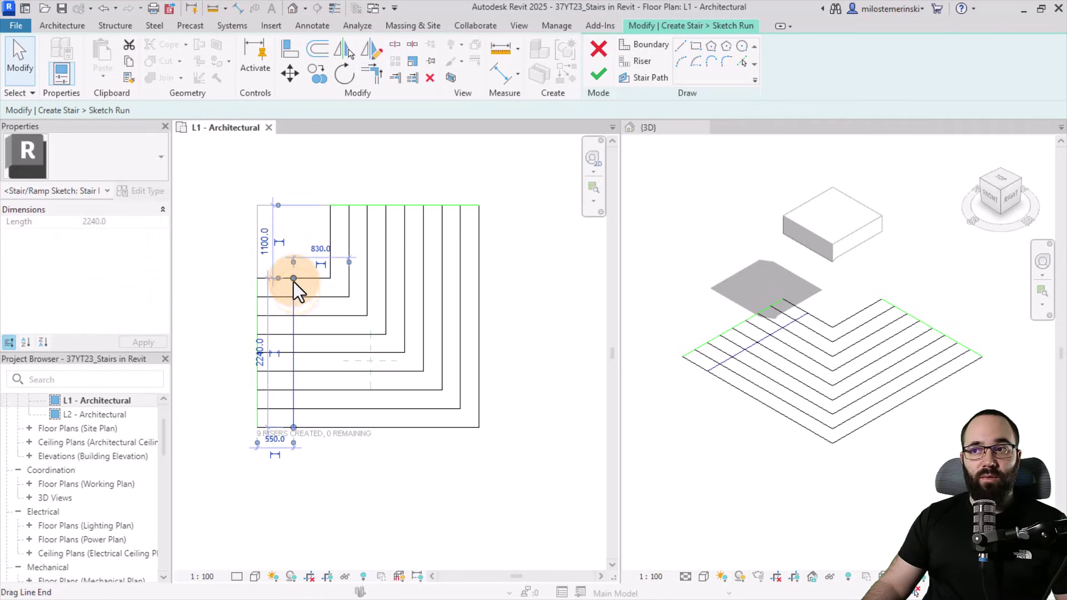
{"action": "left_click_drag", "start_coordinate": [293, 278], "coordinate": [330, 278]}
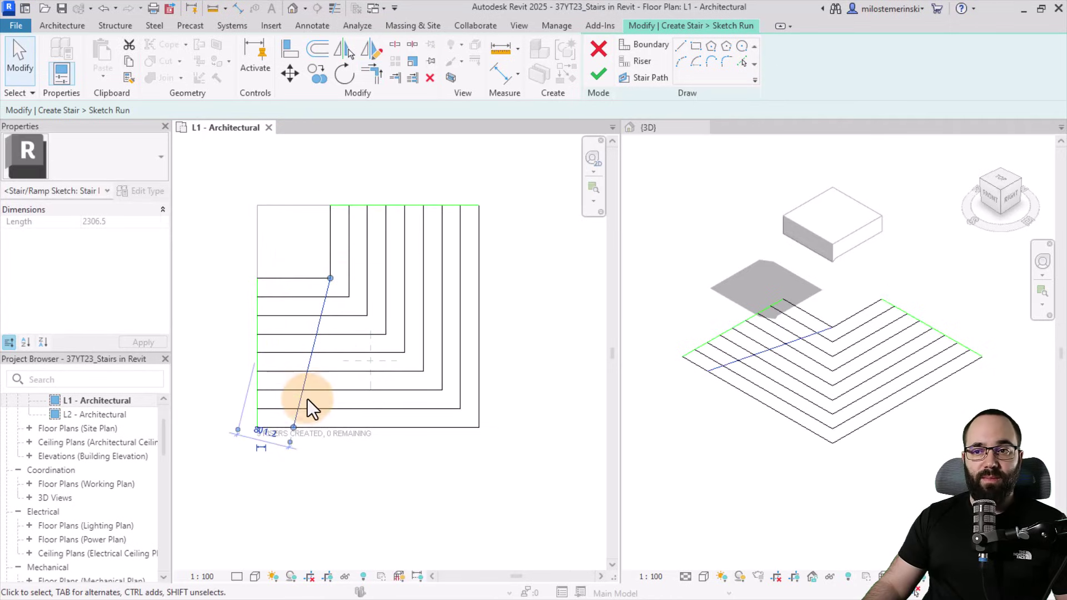
{"action": "left_click_drag", "start_coordinate": [294, 428], "coordinate": [479, 428]}
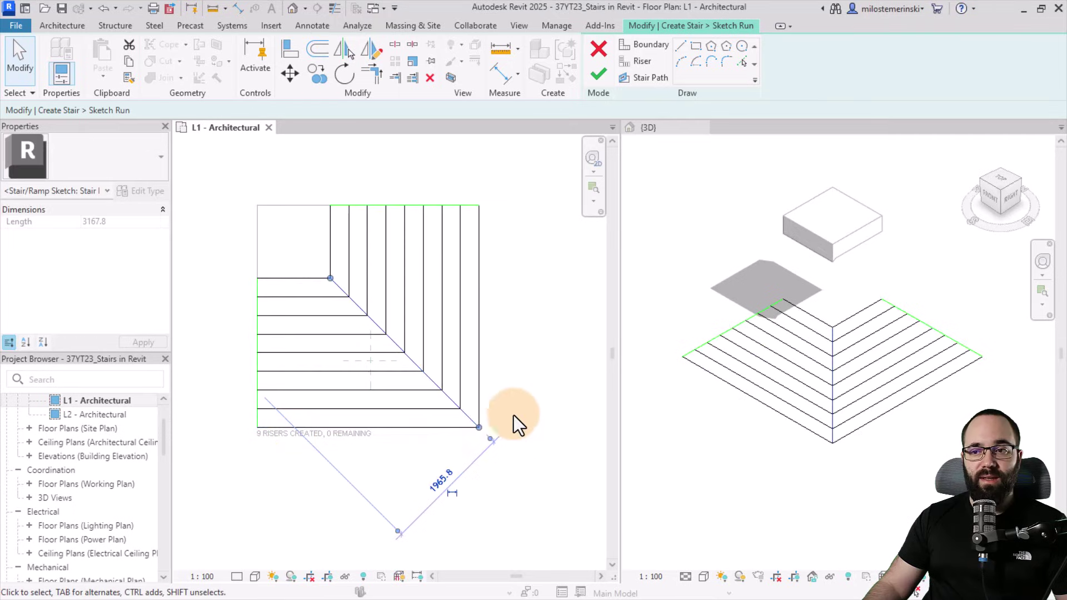
- Finish the sketch and orbit the 3D view to review the corner-wrapping steps
{"action": "left_click", "coordinate": [599, 73]}
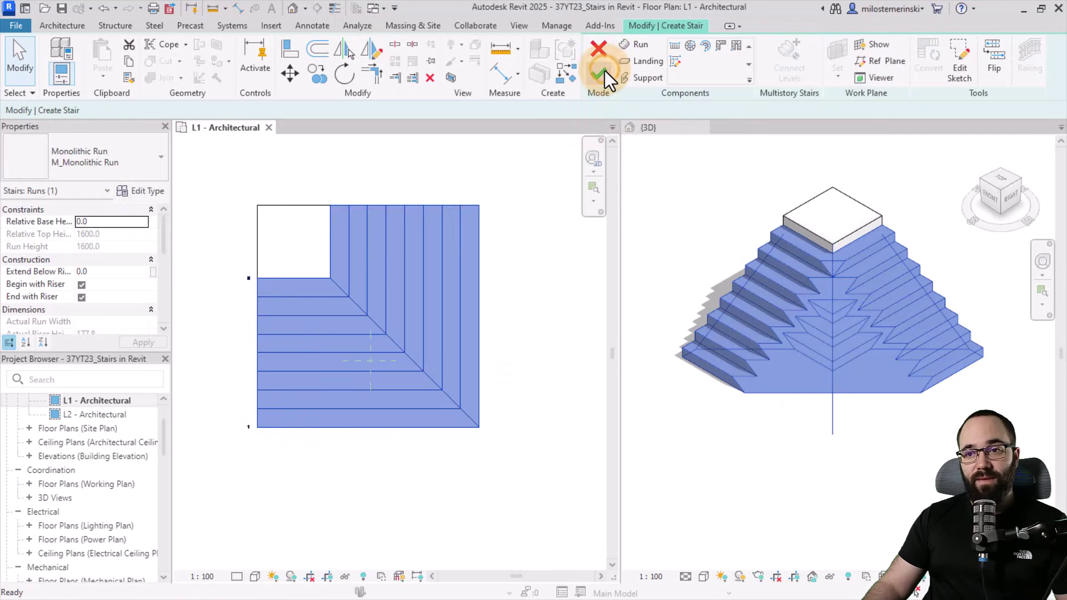
{"action": "left_click", "coordinate": [492, 283]}
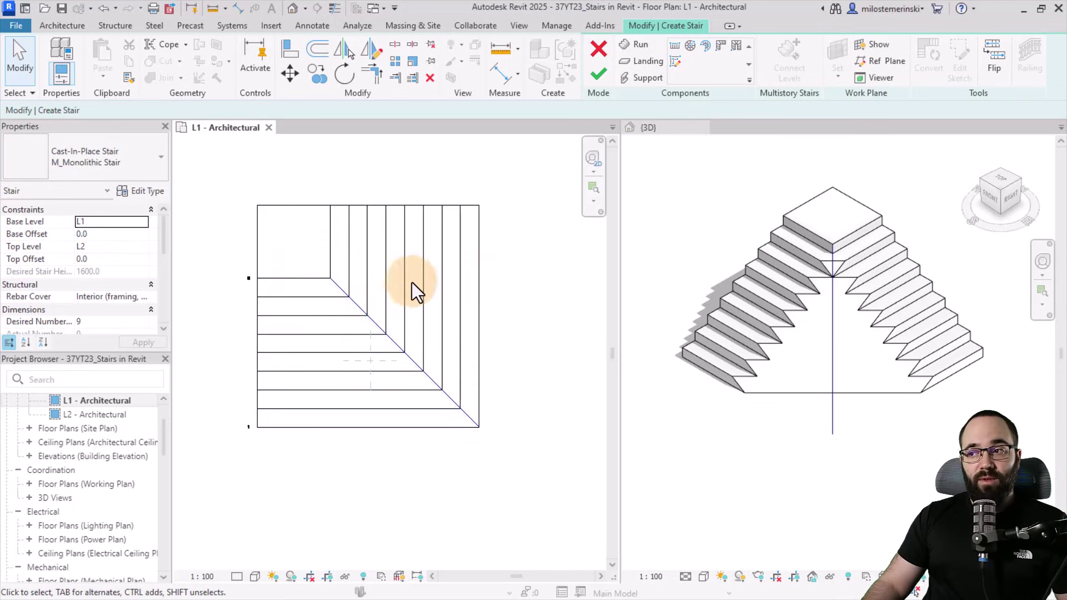
{"action": "middle_click_drag", "start_coordinate": [886, 443], "coordinate": [835, 389], "text": "shift"}
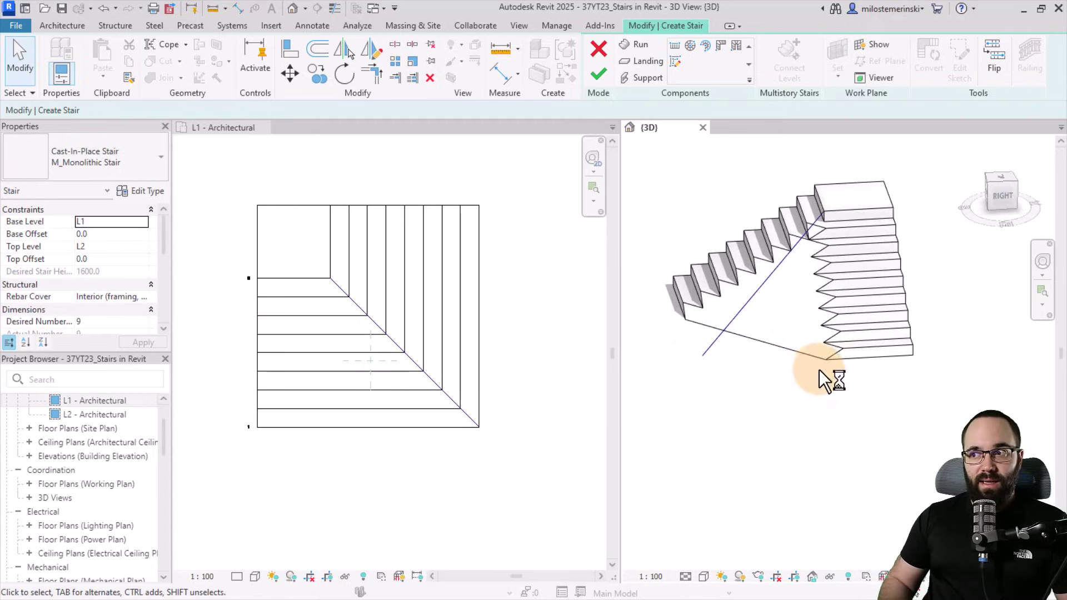
{"action": "mouse_move", "coordinate": [833, 394]}
{"action": "middle_mouse_down", "text": "shift"}
{"action": "mouse_move", "coordinate": [977, 358]}
{"action": "mouse_move", "coordinate": [817, 396]}
{"action": "mouse_move", "coordinate": [850, 411]}
{"action": "mouse_move", "coordinate": [849, 395]}
{"action": "mouse_move", "coordinate": [793, 385]}
{"action": "middle_mouse_up", "text": "shift"}
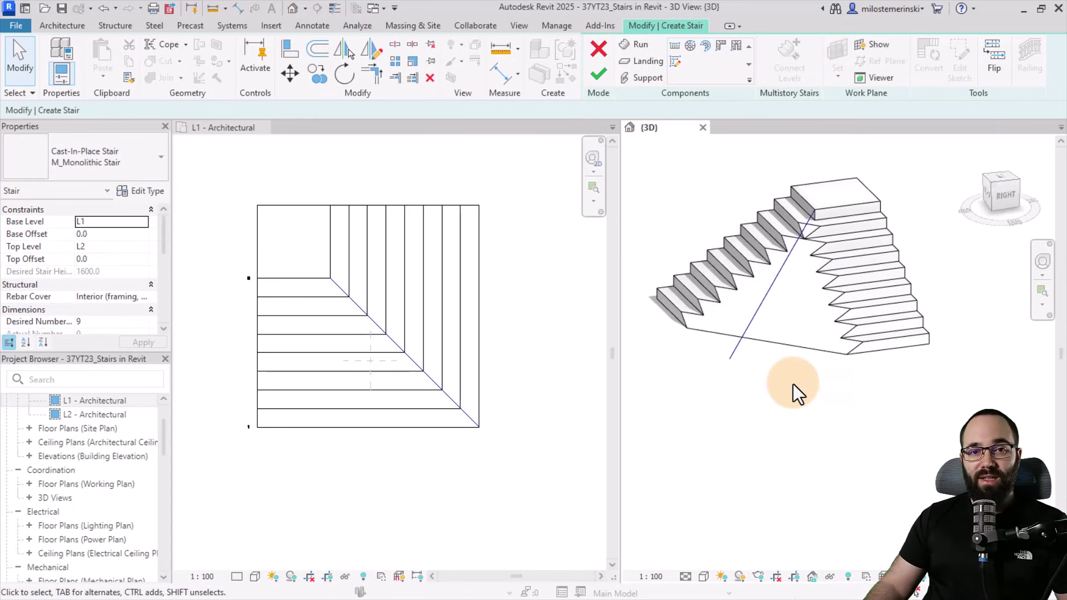
- Select the stair run and check its run type list, leaving it unchanged
{"action": "left_click", "coordinate": [852, 325]}
{"action": "left_click", "coordinate": [105, 162]}
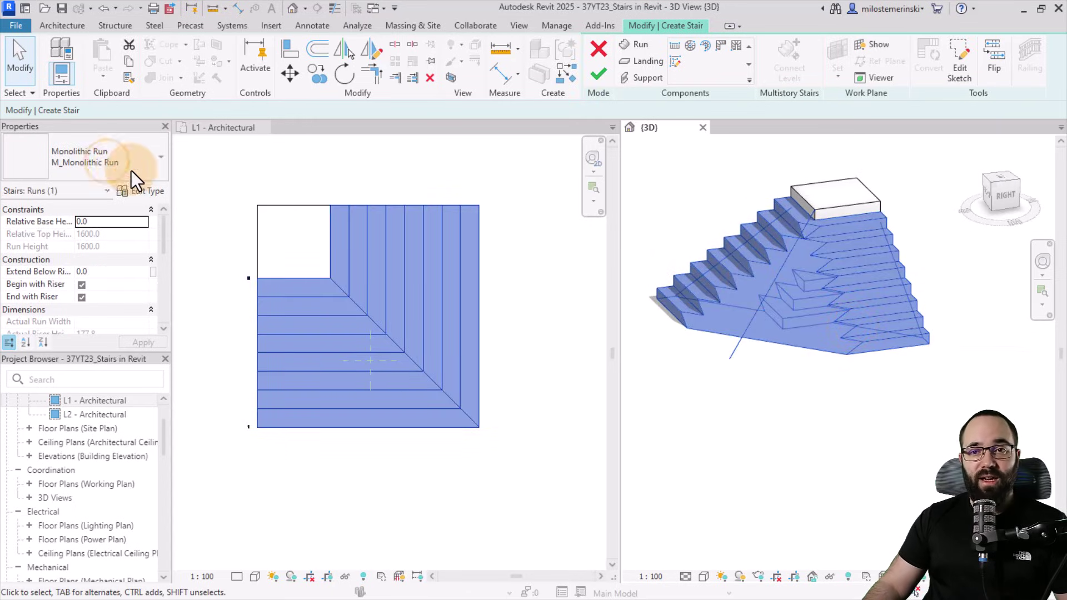
{"action": "left_click", "coordinate": [158, 162]}
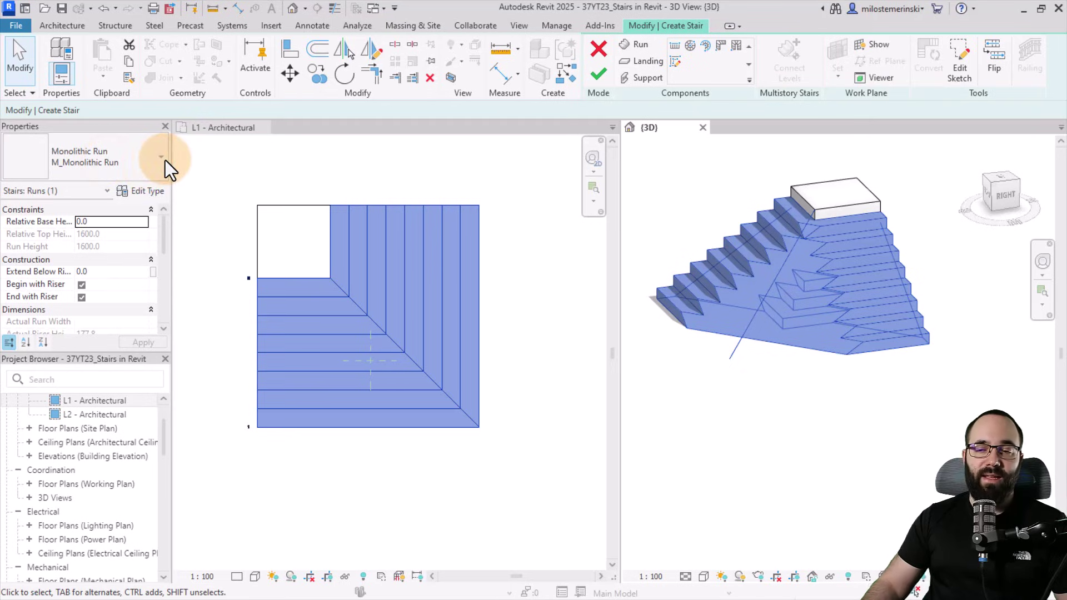
{"action": "left_click", "coordinate": [122, 165]}
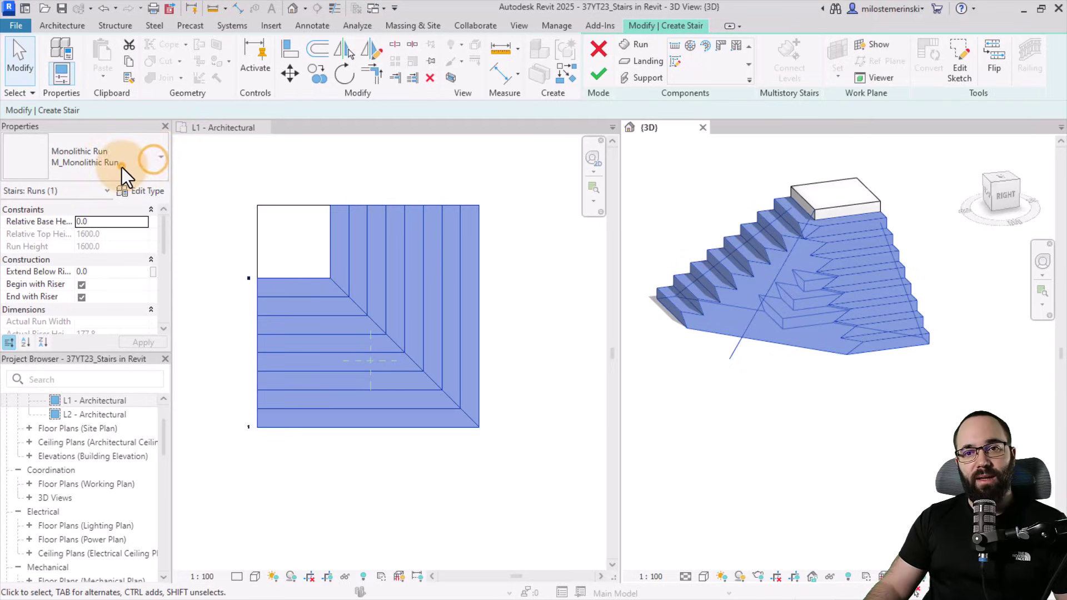
{"action": "left_click", "coordinate": [689, 374]}
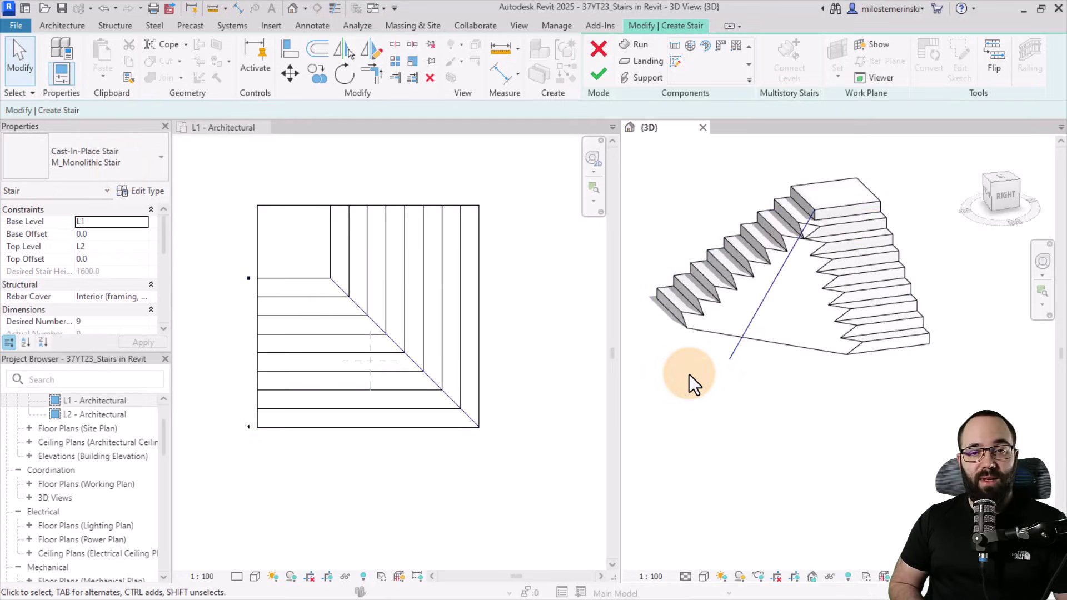
{"action": "left_click", "coordinate": [909, 281]}
- Change the M_Monolithic Run's Underside Surface from Smooth to Stepped and check it in 3D
{"action": "left_click", "coordinate": [143, 191]}
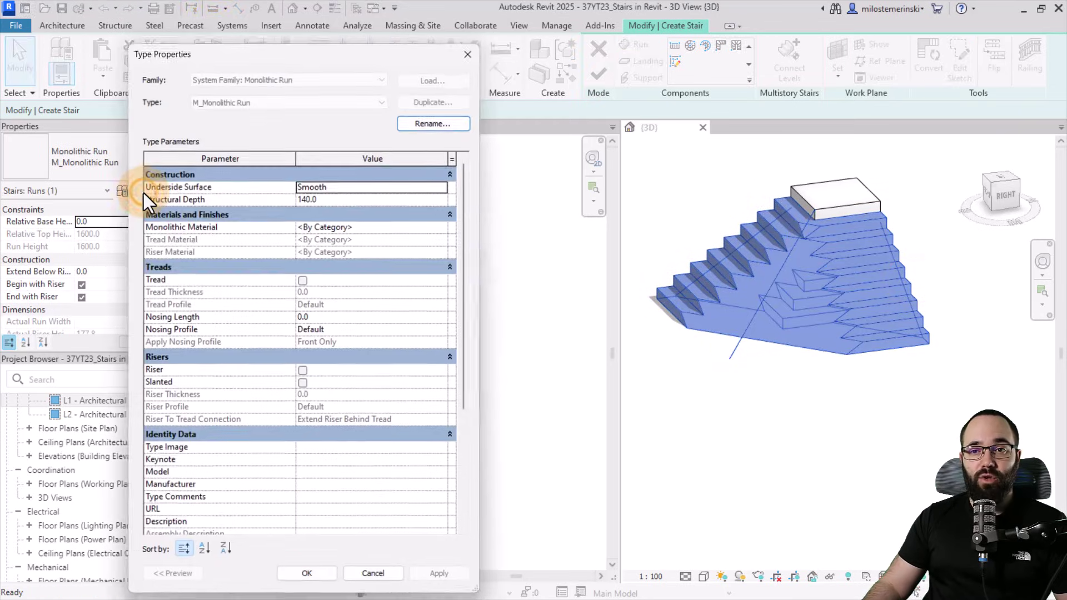
{"action": "left_click", "coordinate": [445, 190]}
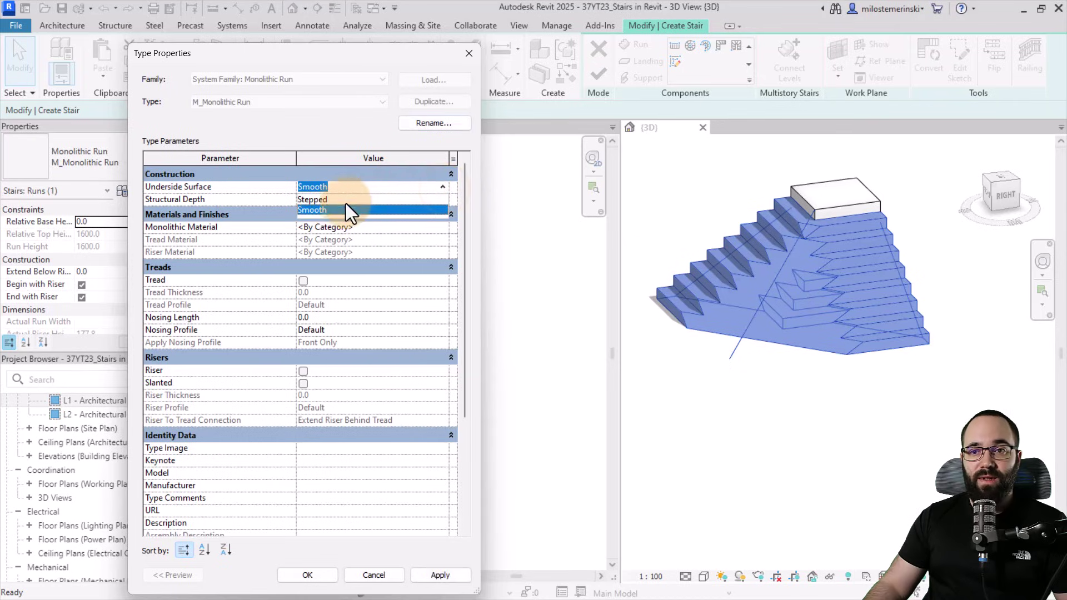
{"action": "left_click", "coordinate": [312, 199]}
{"action": "left_click", "coordinate": [439, 574]}
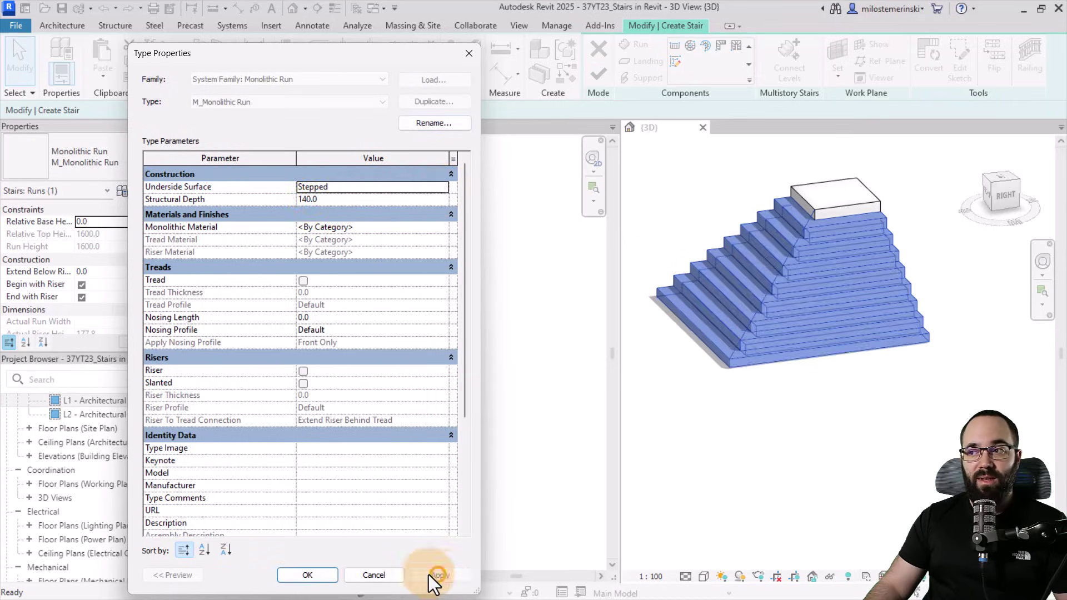
{"action": "left_click", "coordinate": [308, 575]}
{"action": "left_click", "coordinate": [838, 401]}
{"action": "middle_click_drag", "start_coordinate": [911, 390], "coordinate": [788, 421], "text": "shift"}
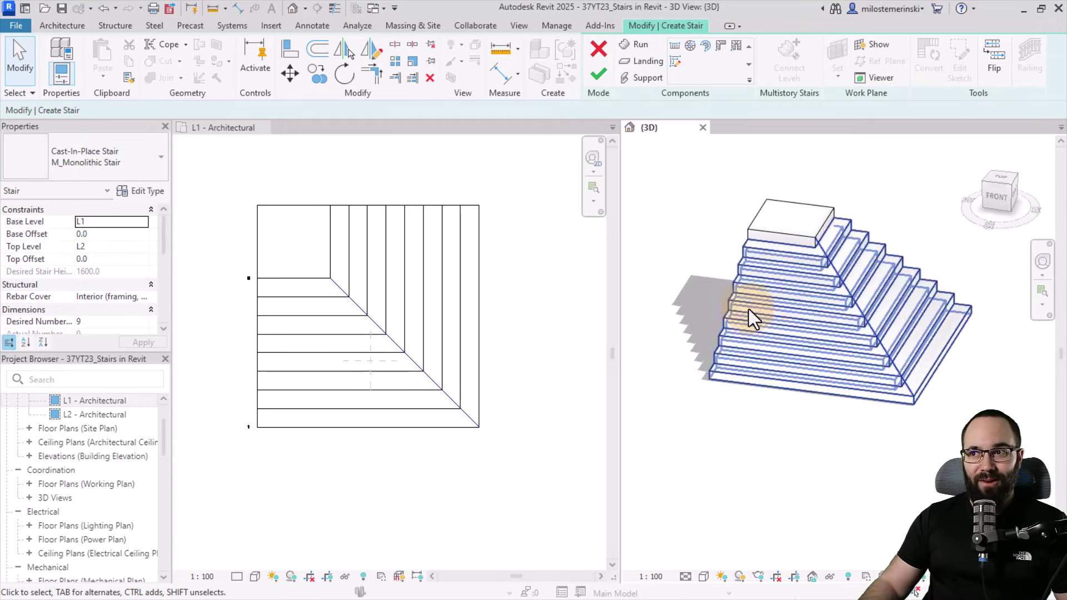
- Finish the stair edit and select the stepped stair in the L1 plan
{"action": "left_click", "coordinate": [599, 75]}
{"action": "scroll", "coordinate": [298, 271], "scroll_direction": "down", "scroll_amount": 3}
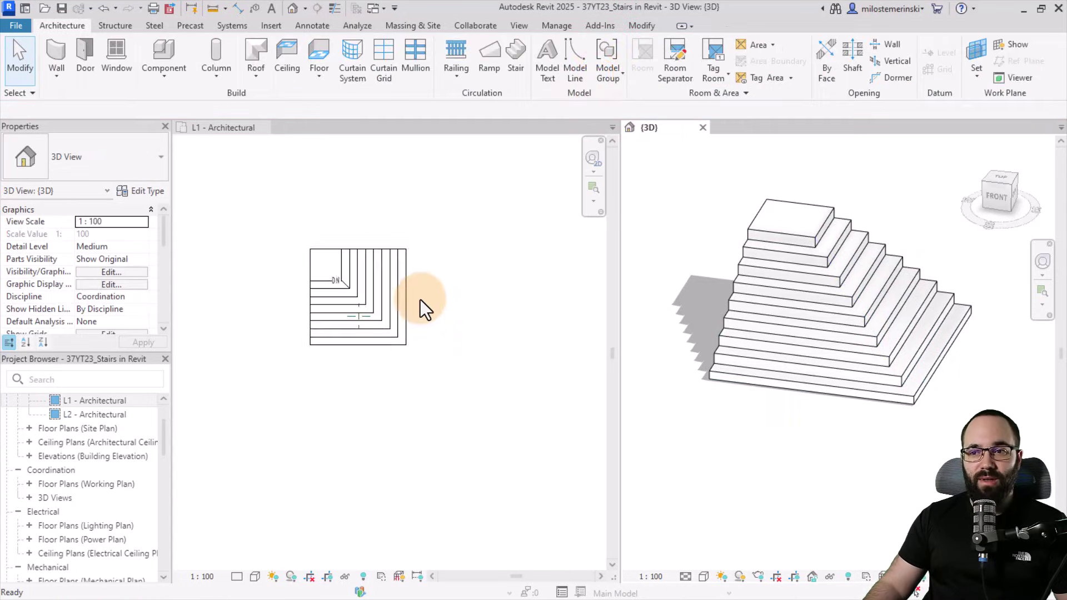
{"action": "left_click", "coordinate": [461, 311]}
{"action": "middle_click_drag", "start_coordinate": [461, 311], "coordinate": [473, 289]}
{"action": "left_click", "coordinate": [467, 287]}
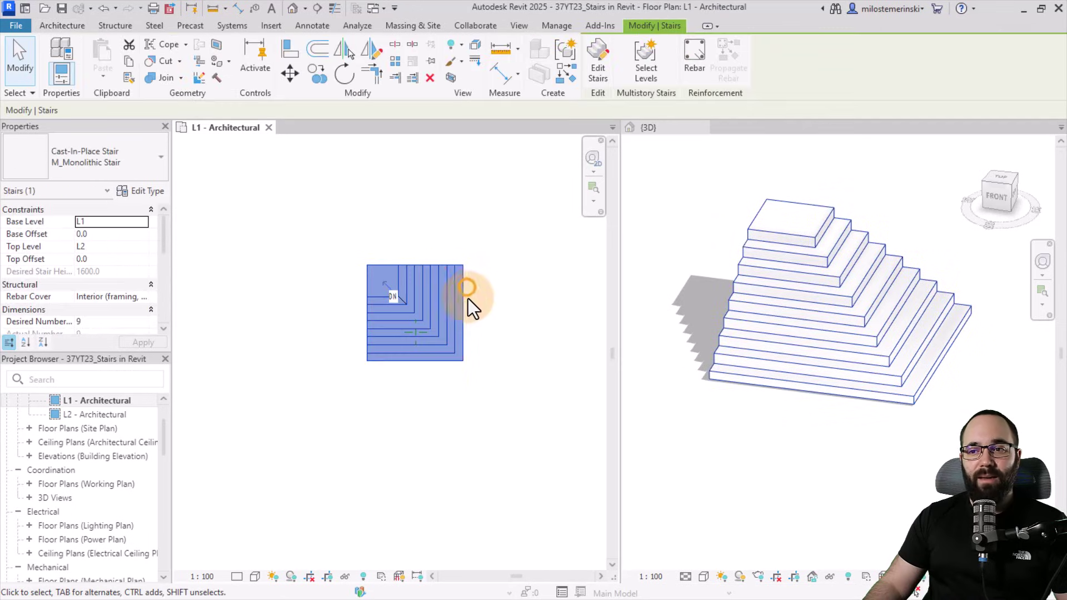
- Copy the stair and place the duplicate to the left of the original
{"action": "left_click", "coordinate": [321, 81]}
{"action": "left_click", "coordinate": [415, 194]}
{"action": "middle_click_drag", "start_coordinate": [231, 191], "coordinate": [352, 214]}
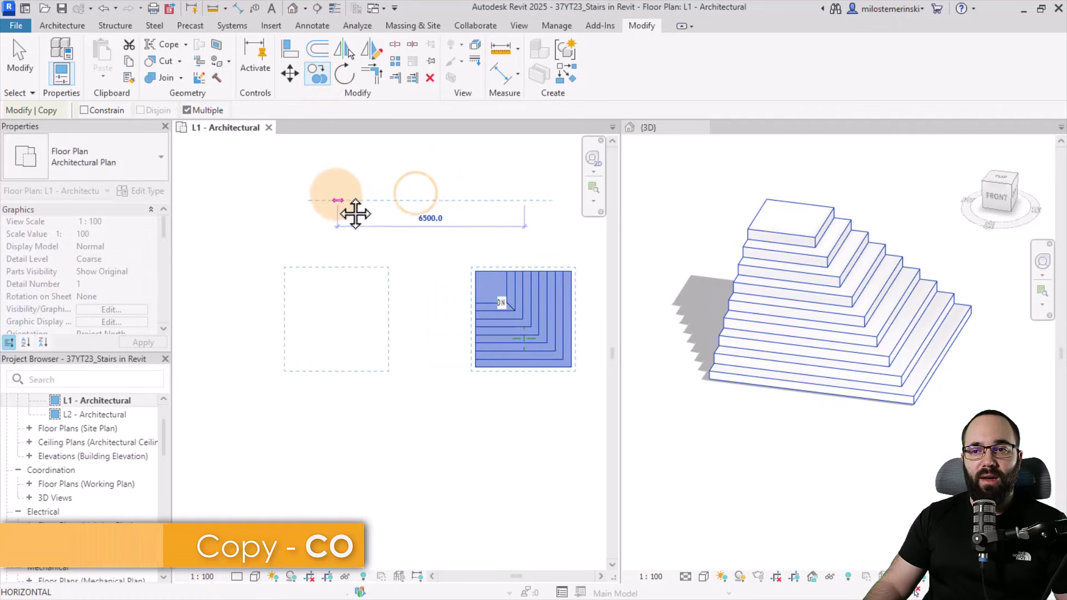
{"action": "left_click", "coordinate": [339, 195]}
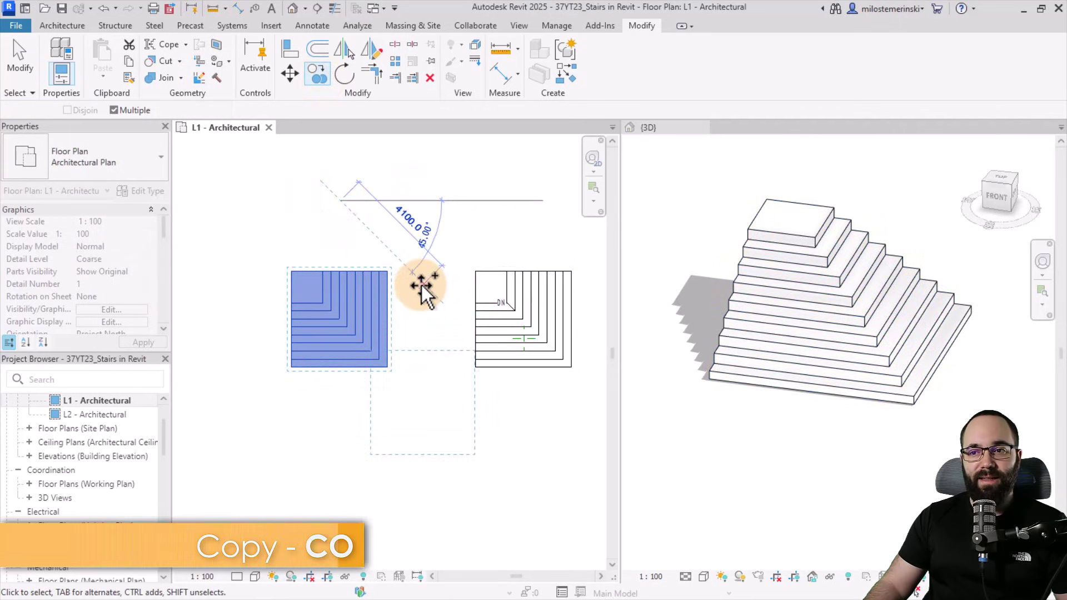
{"action": "key", "text": "Escape"}
{"action": "key", "text": "Escape"}
- Frame both stairs in the 3D view and select the left copy
{"action": "scroll", "coordinate": [683, 325], "scroll_direction": "down", "scroll_amount": 2}
{"action": "middle_click_drag", "start_coordinate": [682, 325], "coordinate": [792, 331]}
{"action": "scroll", "coordinate": [857, 250], "scroll_direction": "up", "scroll_amount": 3}
{"action": "middle_click_drag", "start_coordinate": [857, 250], "coordinate": [833, 226]}
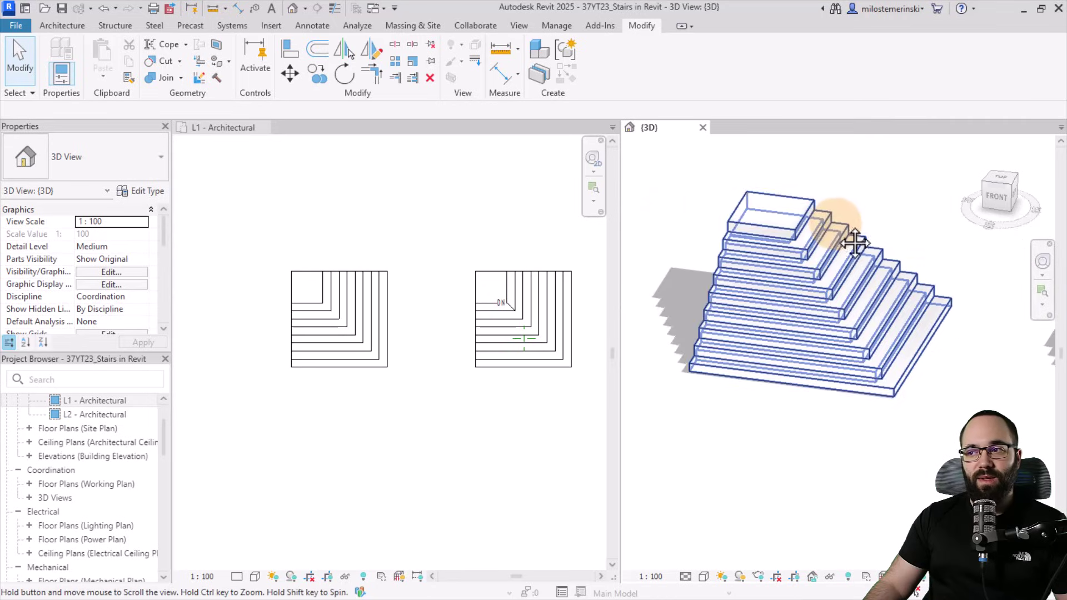
{"action": "left_click", "coordinate": [298, 306]}
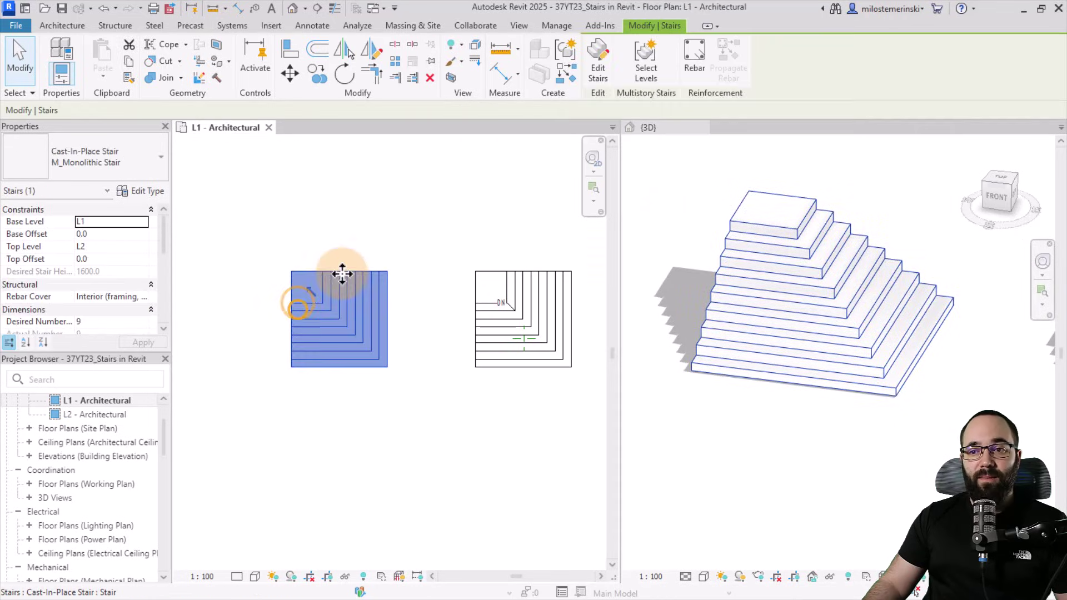
- Open the left stair's run sketch and reposition the stair path ends and top boundary
{"action": "left_click", "coordinate": [604, 83]}
{"action": "left_click", "coordinate": [369, 275]}
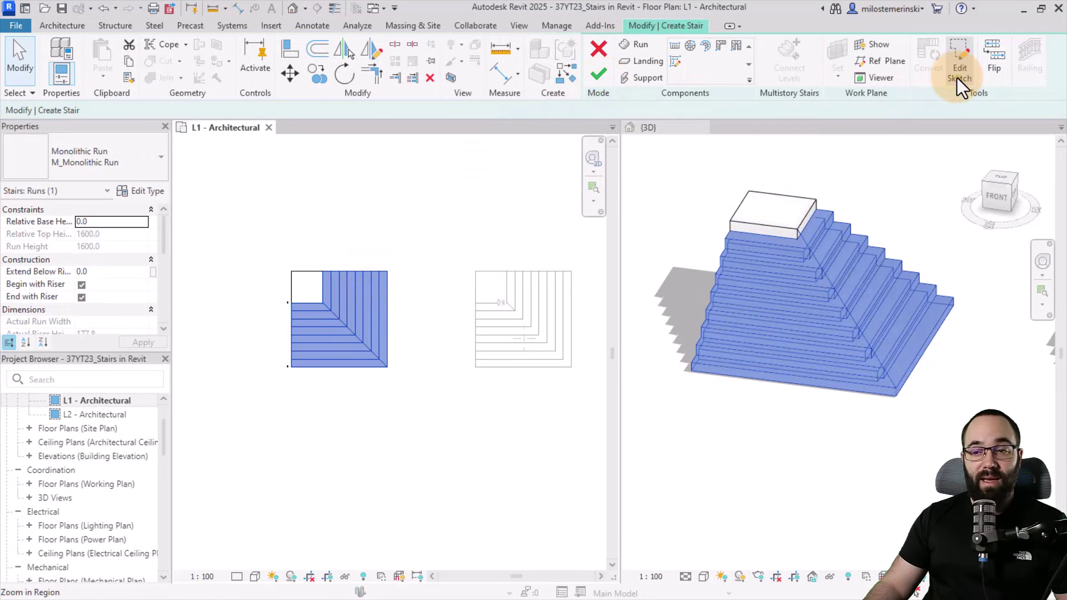
{"action": "left_click", "coordinate": [959, 71]}
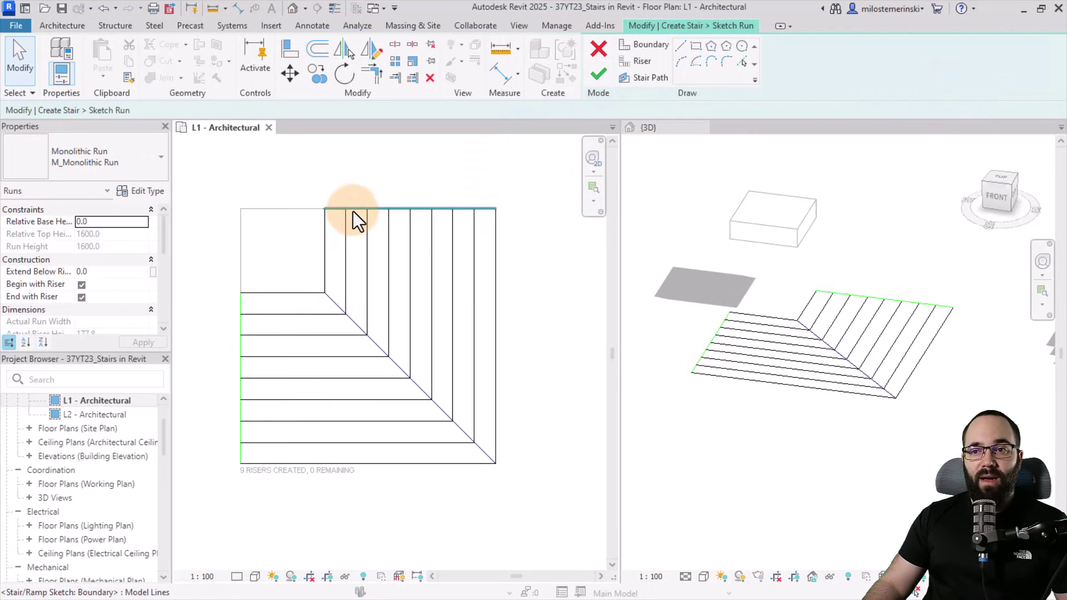
{"action": "left_click", "coordinate": [357, 328]}
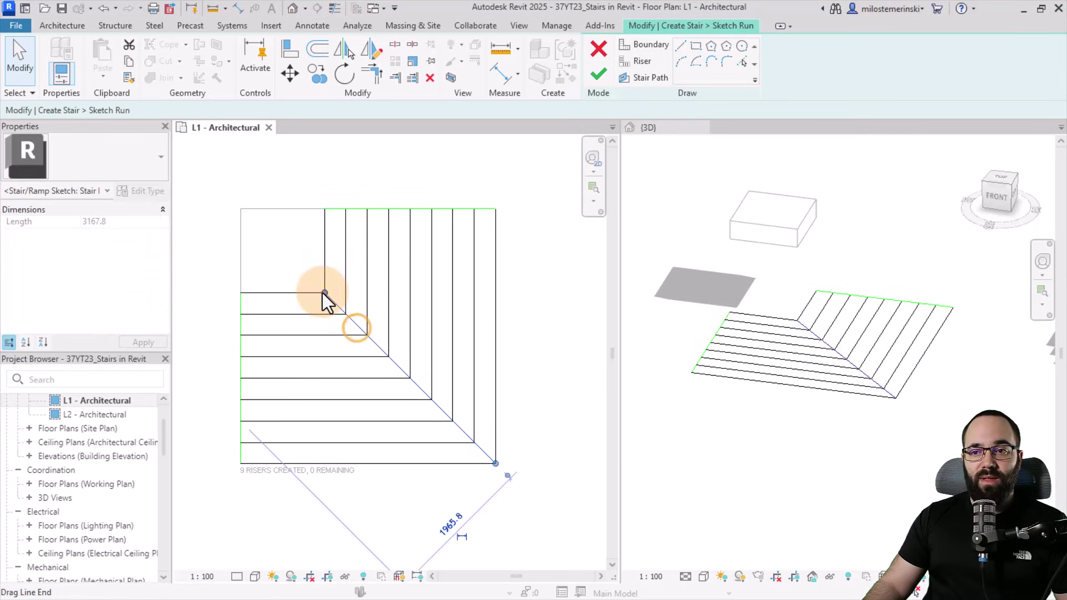
{"action": "left_click_drag", "start_coordinate": [324, 292], "coordinate": [283, 294]}
{"action": "left_click_drag", "start_coordinate": [495, 465], "coordinate": [283, 463]}
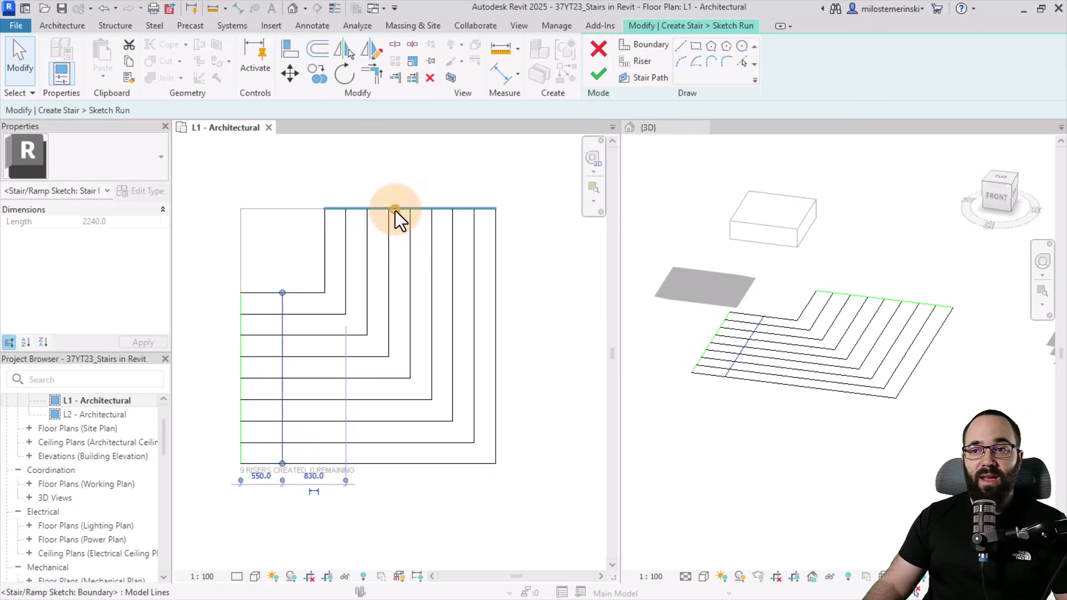
{"action": "left_click_drag", "start_coordinate": [396, 210], "coordinate": [376, 292]}
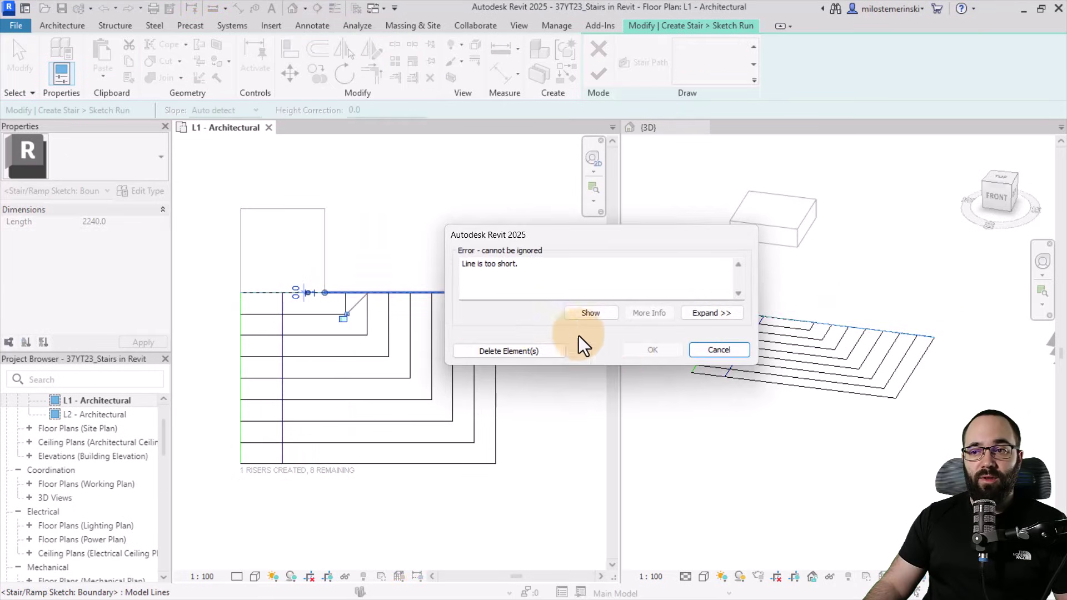
- Delete the right boundary, swing the top boundary to the bottom corner as a 45° diagonal, and finish
{"action": "left_click", "coordinate": [513, 351]}
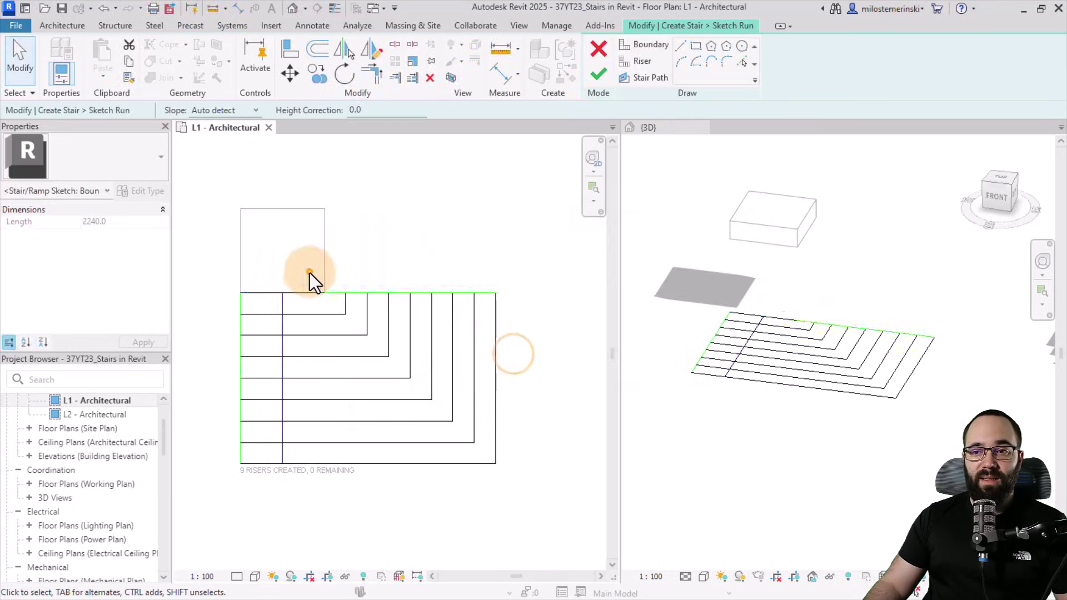
{"action": "left_click_drag", "start_coordinate": [308, 264], "coordinate": [434, 365]}
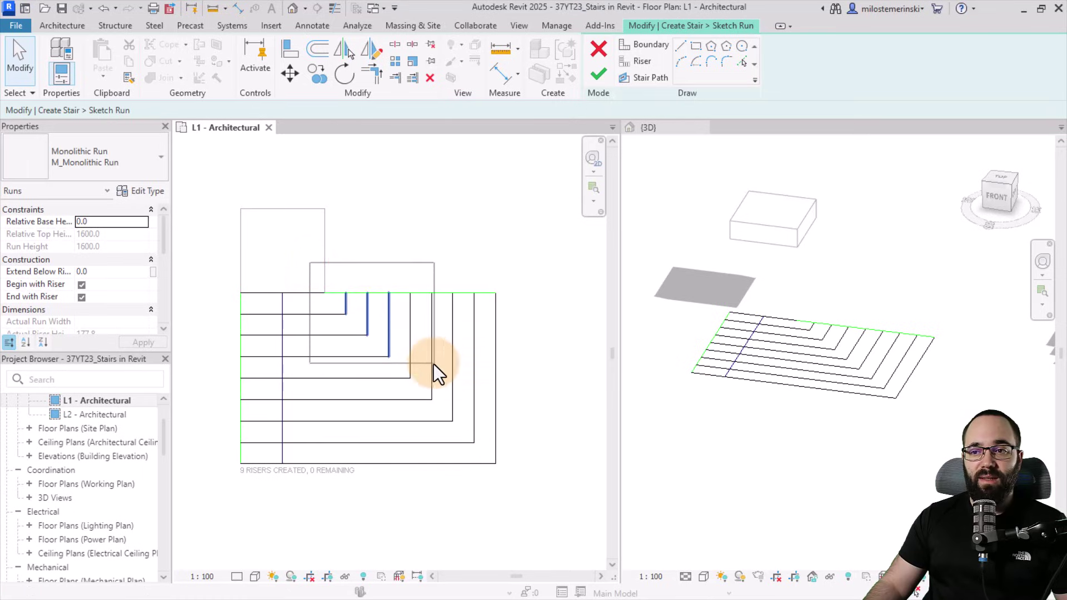
{"action": "left_click_drag", "start_coordinate": [454, 412], "coordinate": [479, 449]}
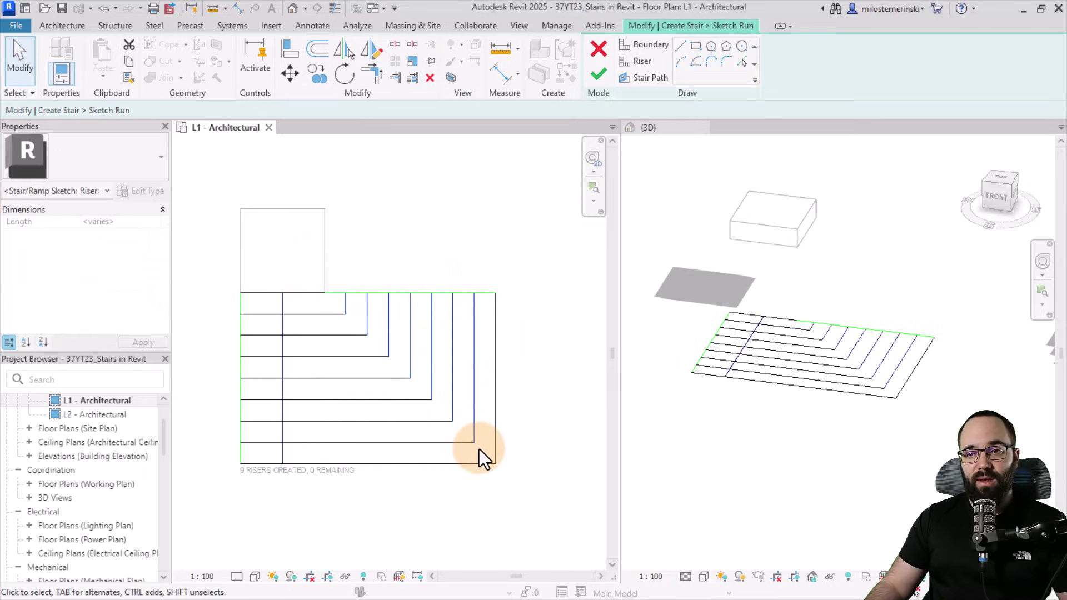
{"action": "left_click", "coordinate": [479, 449]}
{"action": "left_click", "coordinate": [495, 455]}
{"action": "key", "text": "Delete"}
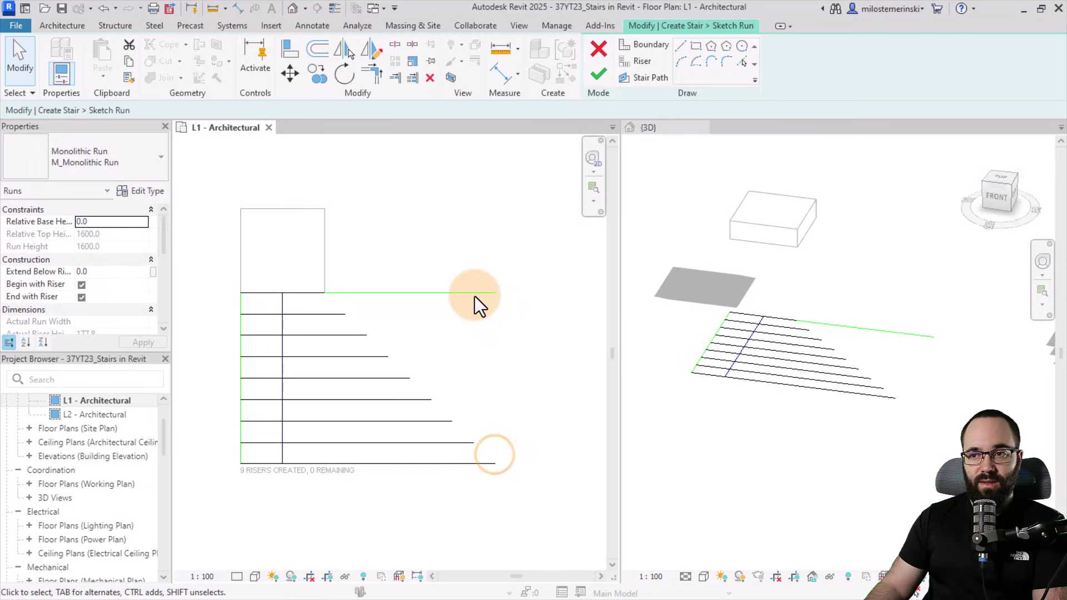
{"action": "left_click", "coordinate": [472, 292]}
{"action": "left_click_drag", "start_coordinate": [493, 292], "coordinate": [495, 463]}
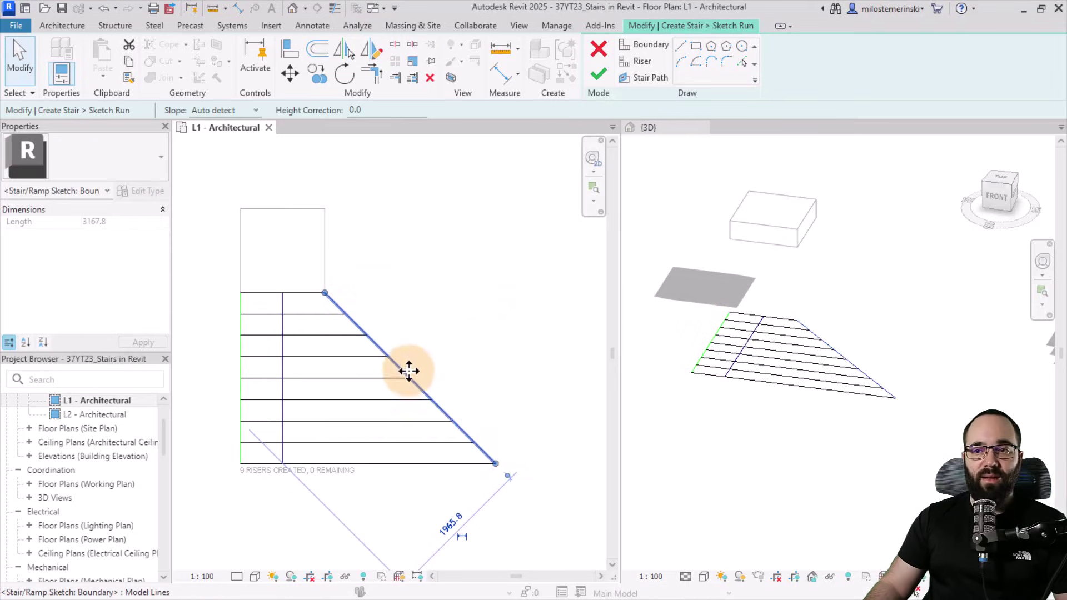
{"action": "left_click", "coordinate": [385, 327]}
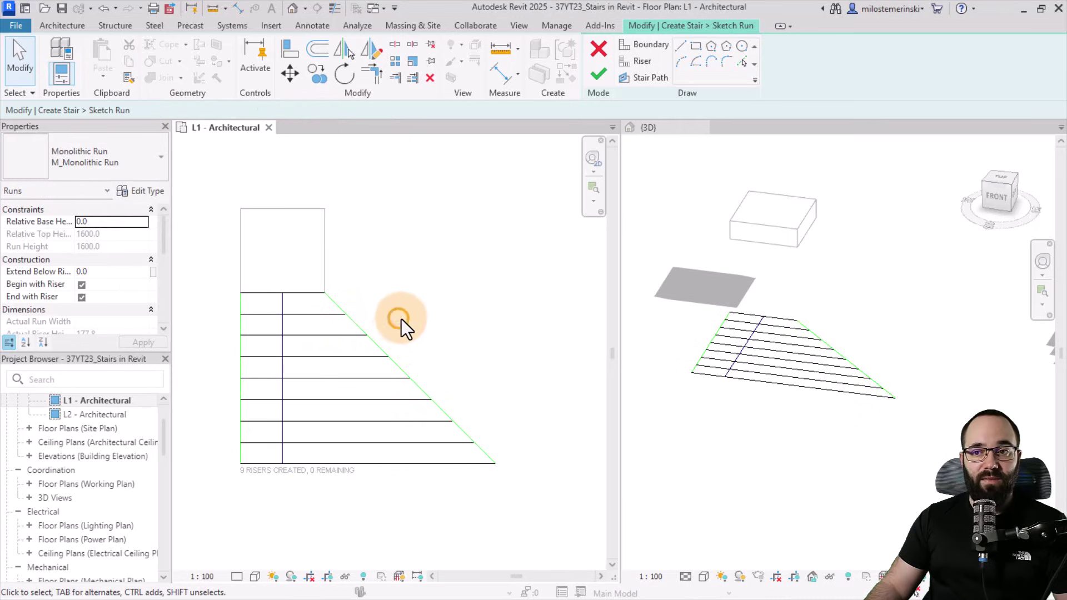
{"action": "left_click", "coordinate": [597, 81]}
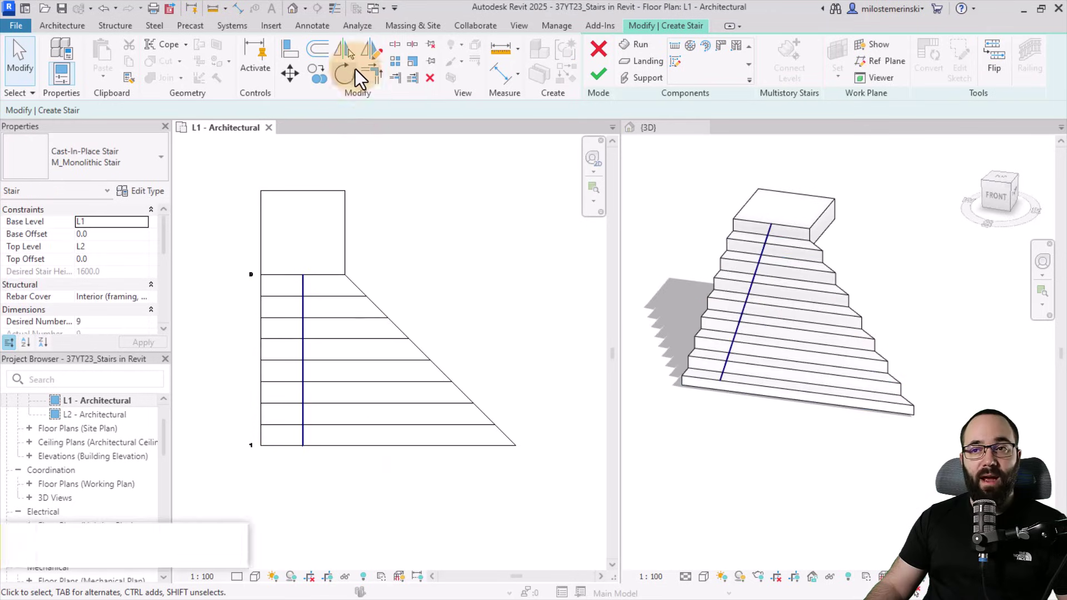
- Mirror the run across its diagonal edge to create a second tapered flight
{"action": "left_click", "coordinate": [345, 51]}
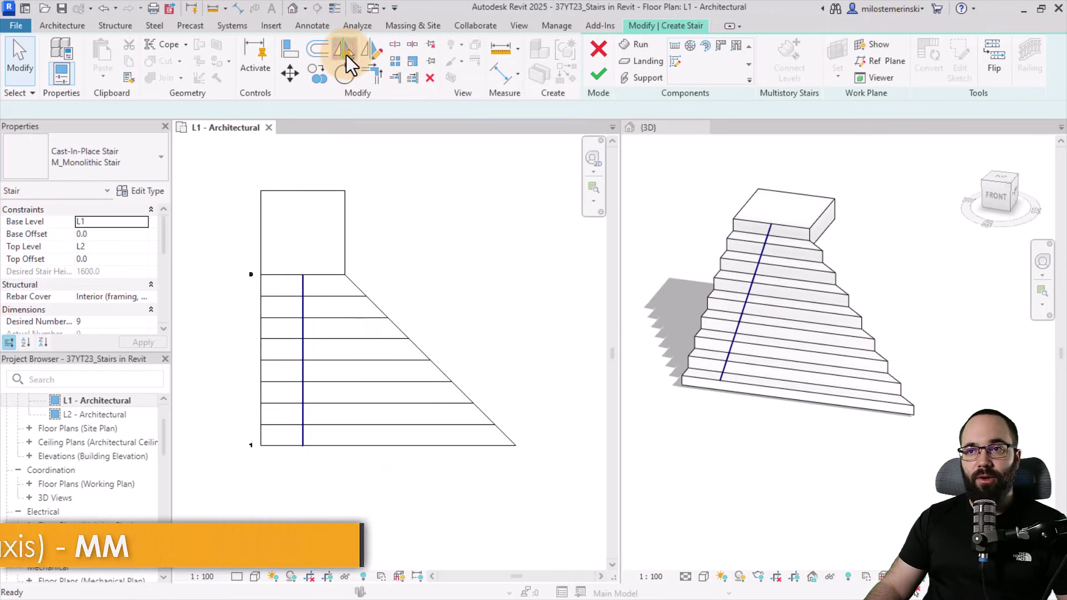
{"action": "left_click", "coordinate": [378, 306]}
{"action": "key", "text": "Return"}
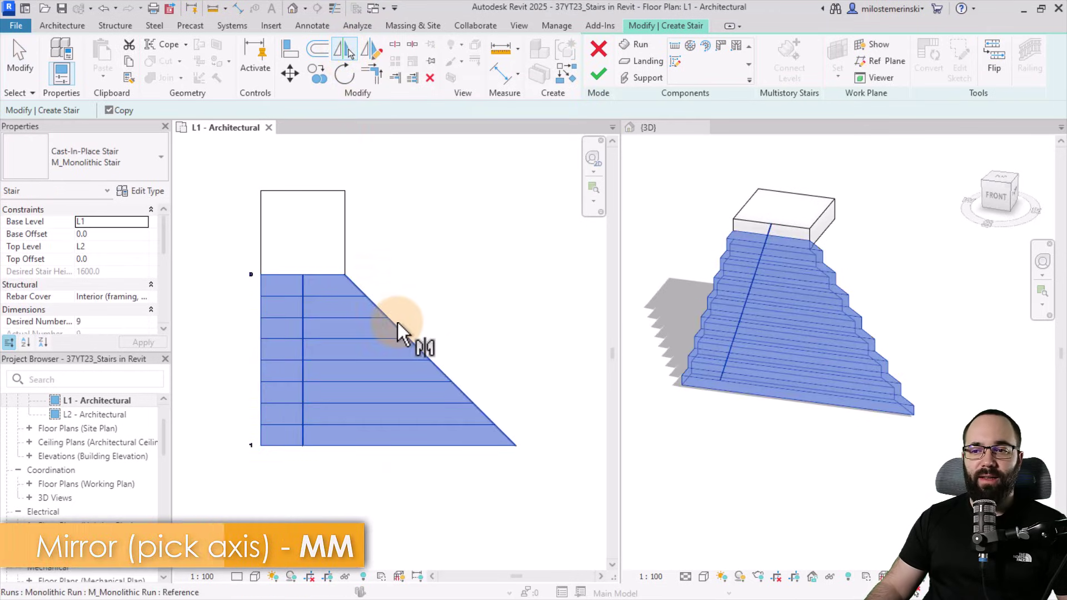
{"action": "left_click", "coordinate": [398, 325]}
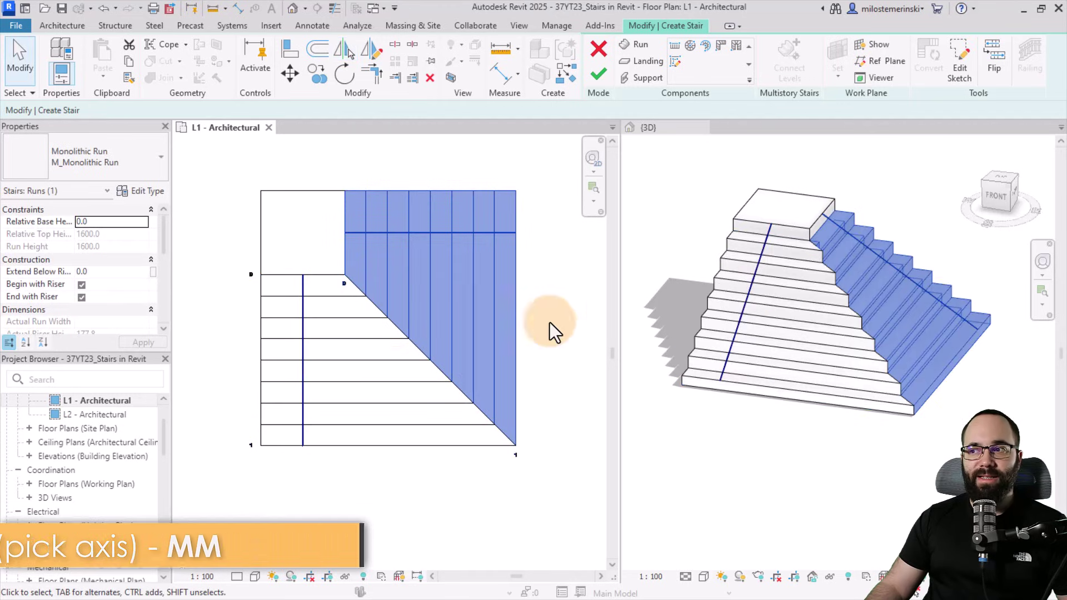
- Delete the stair's top landing in 3D, then select both runs in the L1 - Architectural plan
{"action": "middle_click_drag", "start_coordinate": [896, 292], "coordinate": [755, 251], "text": "shift"}
{"action": "scroll", "coordinate": [834, 235], "scroll_direction": "up", "scroll_amount": 3}
{"action": "scroll", "coordinate": [830, 285], "scroll_direction": "down", "scroll_amount": 3}
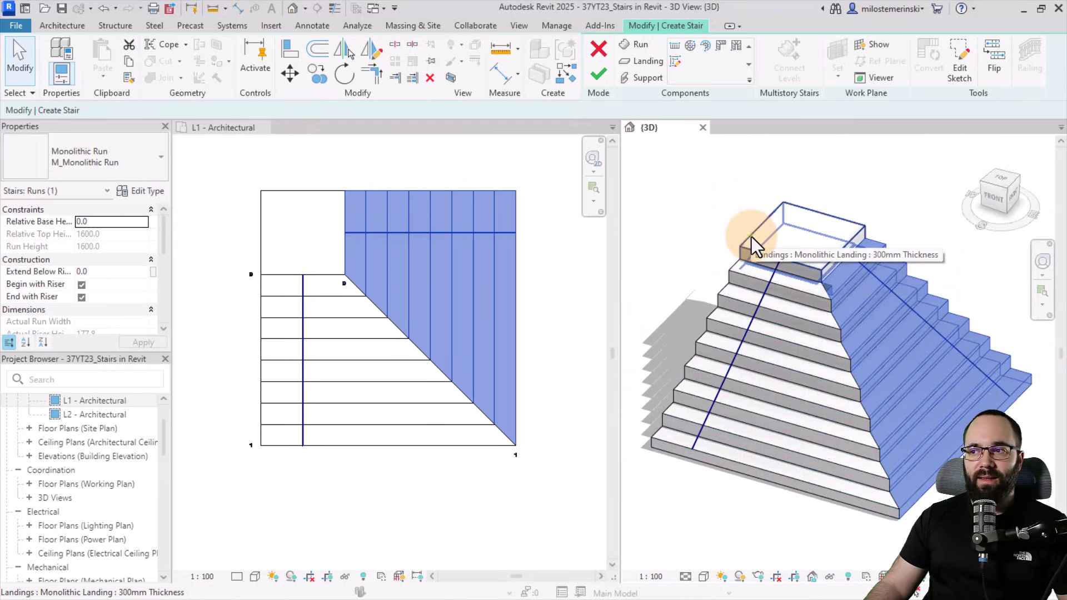
{"action": "left_click", "coordinate": [750, 234]}
{"action": "key", "text": "Delete"}
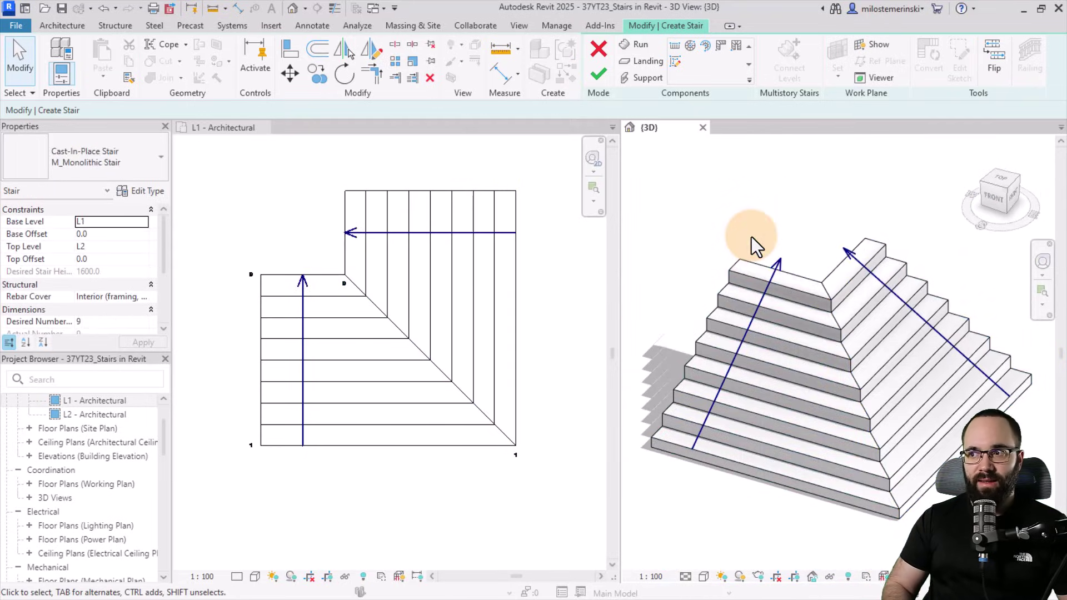
{"action": "scroll", "coordinate": [782, 238], "scroll_direction": "down", "scroll_amount": 2}
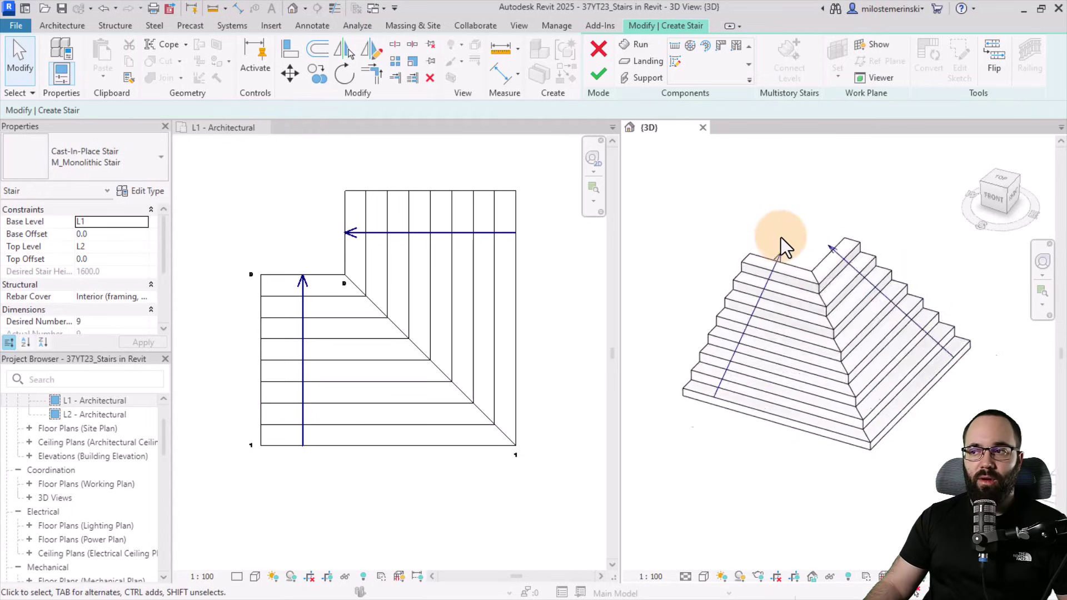
{"action": "scroll", "coordinate": [844, 296], "scroll_direction": "up", "scroll_amount": 2}
{"action": "middle_click_drag", "start_coordinate": [829, 283], "coordinate": [847, 275]}
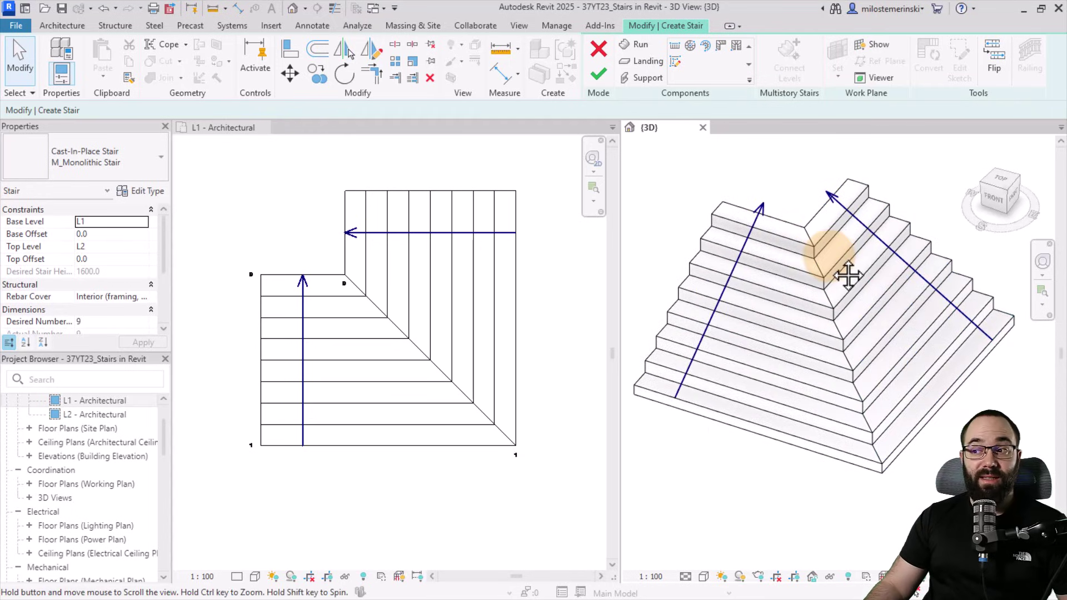
{"action": "left_click", "coordinate": [534, 403]}
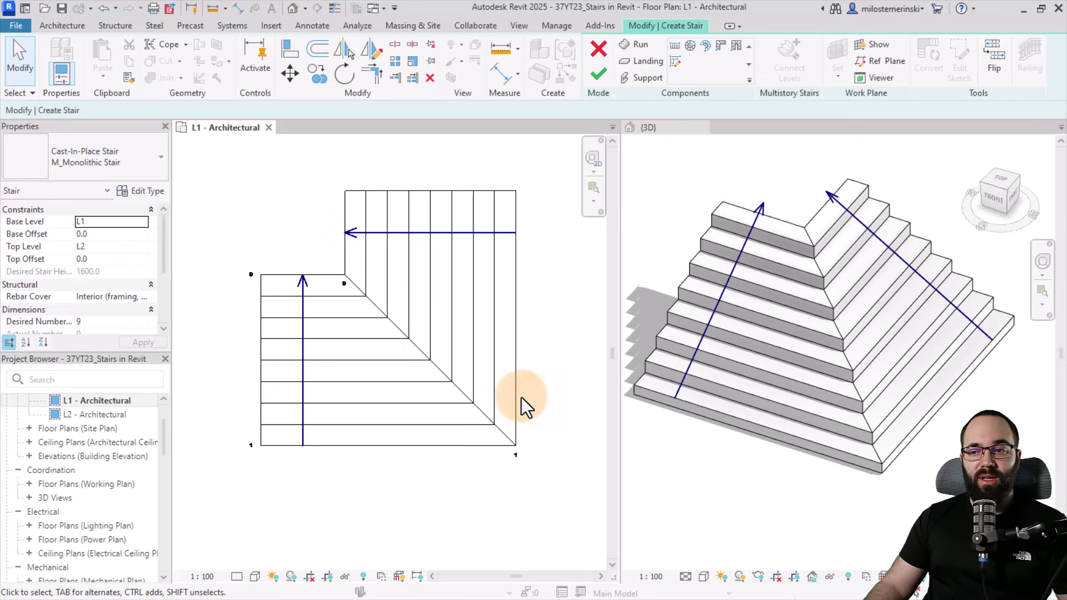
{"action": "left_click_drag", "start_coordinate": [521, 398], "coordinate": [445, 399]}
- Set the runs' Underside Surface type property to Smooth
{"action": "left_click", "coordinate": [147, 192]}
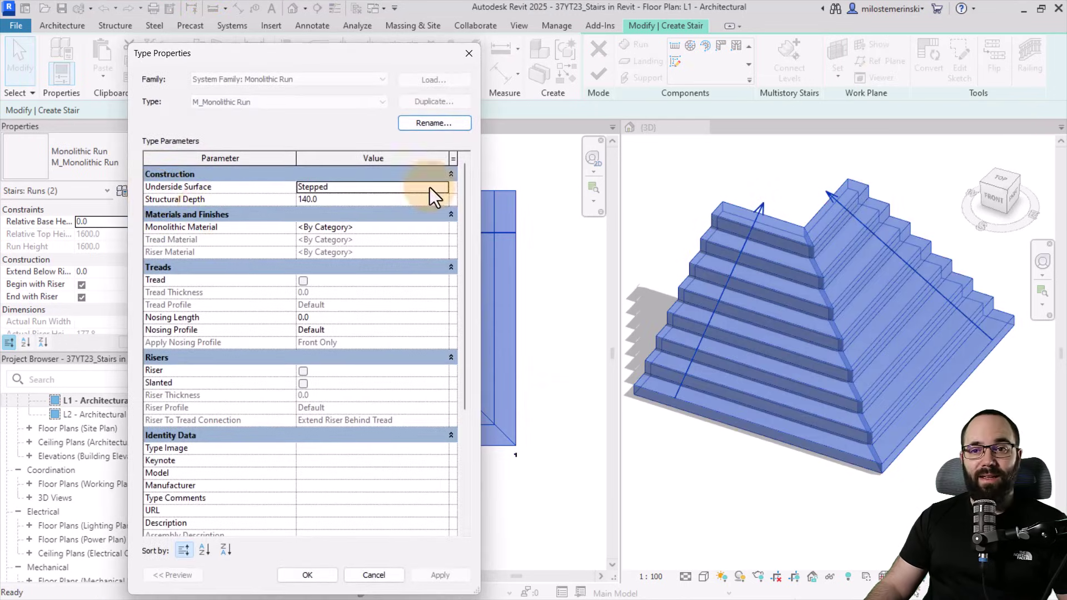
{"action": "left_click", "coordinate": [446, 188]}
{"action": "left_click", "coordinate": [308, 211]}
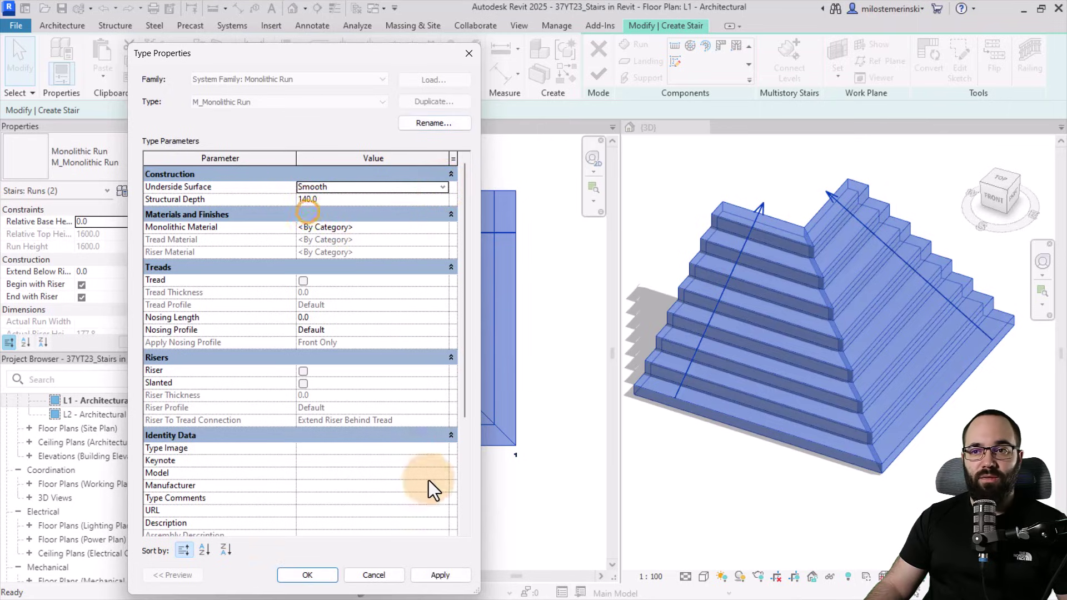
{"action": "left_click", "coordinate": [442, 576]}
{"action": "left_click", "coordinate": [307, 574]}
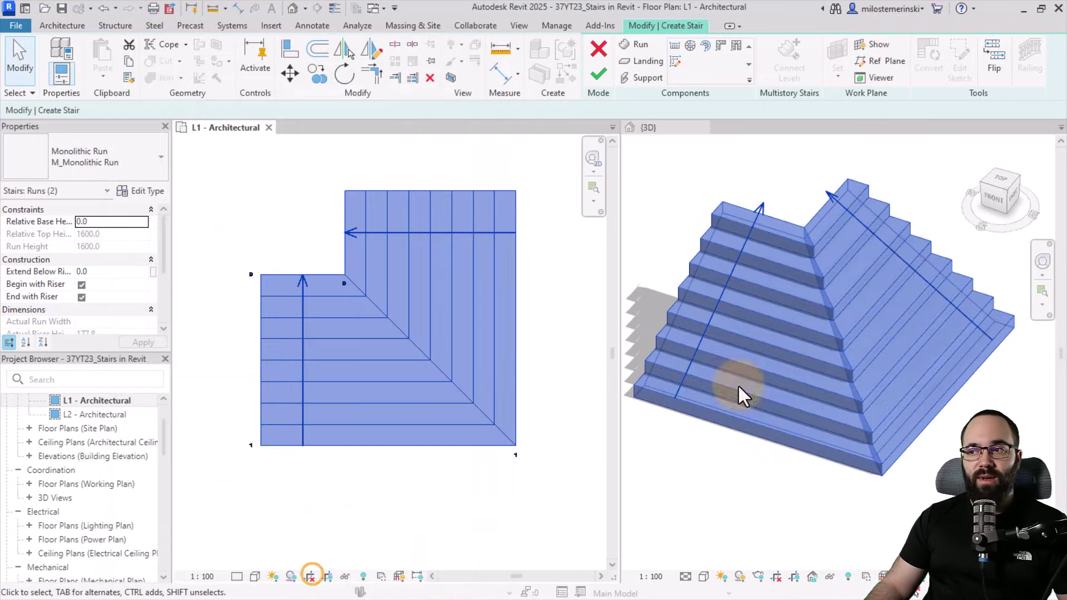
- Finish the stair edit and orbit the 3D view to review both stairs
{"action": "left_click", "coordinate": [704, 470]}
{"action": "left_click", "coordinate": [653, 269]}
{"action": "mouse_move", "coordinate": [653, 269]}
{"action": "middle_mouse_down", "text": "shift"}
{"action": "mouse_move", "coordinate": [853, 388]}
{"action": "mouse_move", "coordinate": [666, 380]}
{"action": "mouse_move", "coordinate": [728, 405]}
{"action": "mouse_move", "coordinate": [811, 396]}
{"action": "mouse_move", "coordinate": [751, 365]}
{"action": "mouse_move", "coordinate": [819, 357]}
{"action": "middle_mouse_up", "text": "shift"}
{"action": "left_click", "coordinate": [599, 75]}
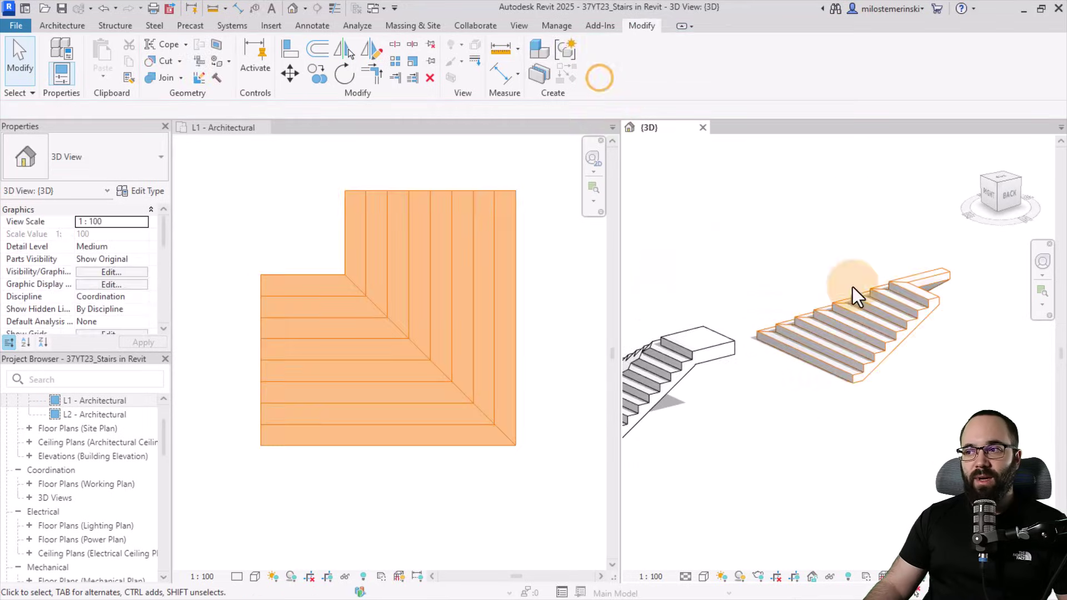
{"action": "left_click", "coordinate": [799, 262]}
{"action": "middle_click_drag", "start_coordinate": [916, 287], "coordinate": [951, 330], "text": "shift"}
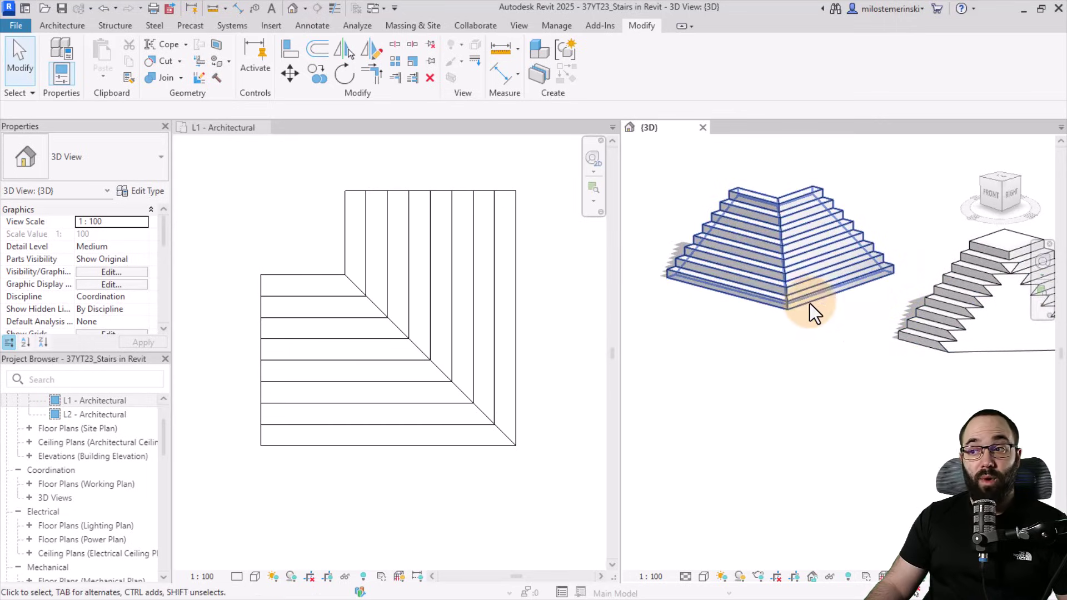
- Dock the floating 3D view into the main area, zoomed onto the stair
{"action": "middle_click_drag", "start_coordinate": [775, 310], "coordinate": [668, 129], "text": "shift"}
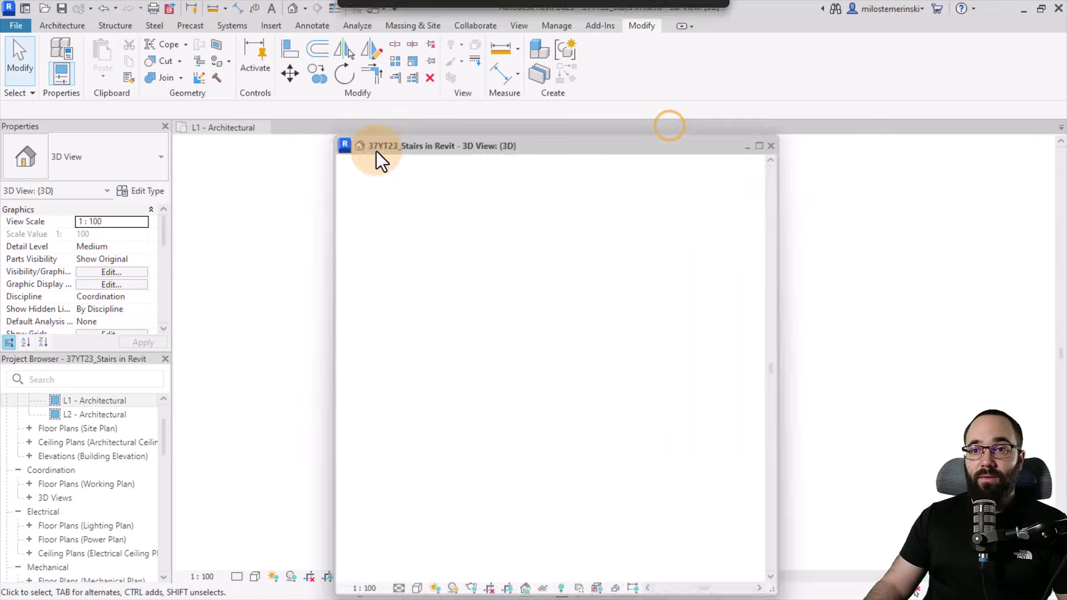
{"action": "left_click_drag", "start_coordinate": [376, 151], "coordinate": [316, 129]}
{"action": "scroll", "coordinate": [411, 268], "scroll_direction": "down", "scroll_amount": 2}
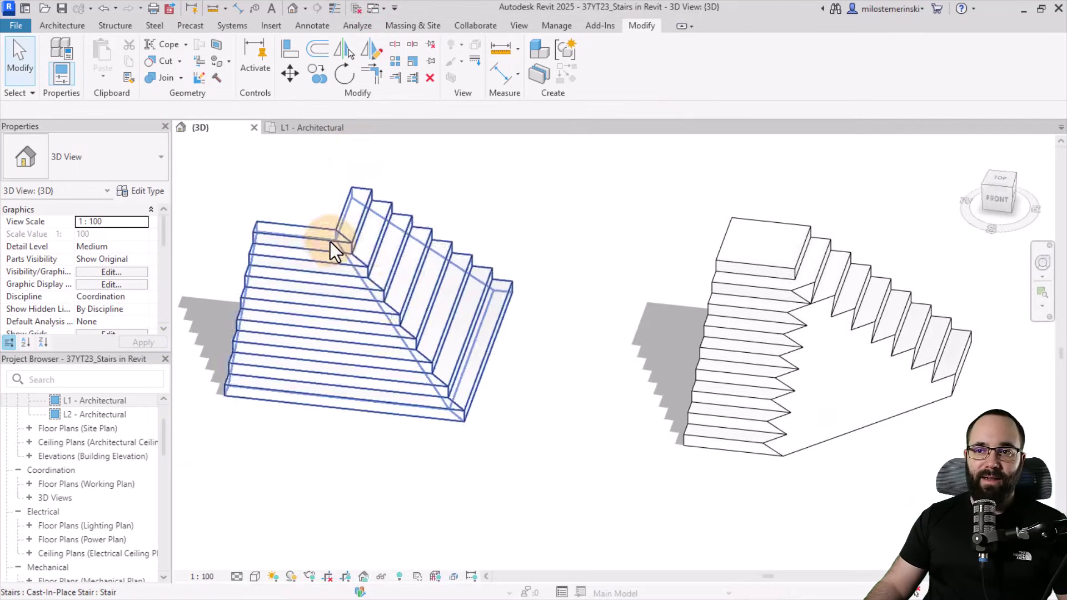
{"action": "scroll", "coordinate": [346, 238], "scroll_direction": "up", "scroll_amount": 1}
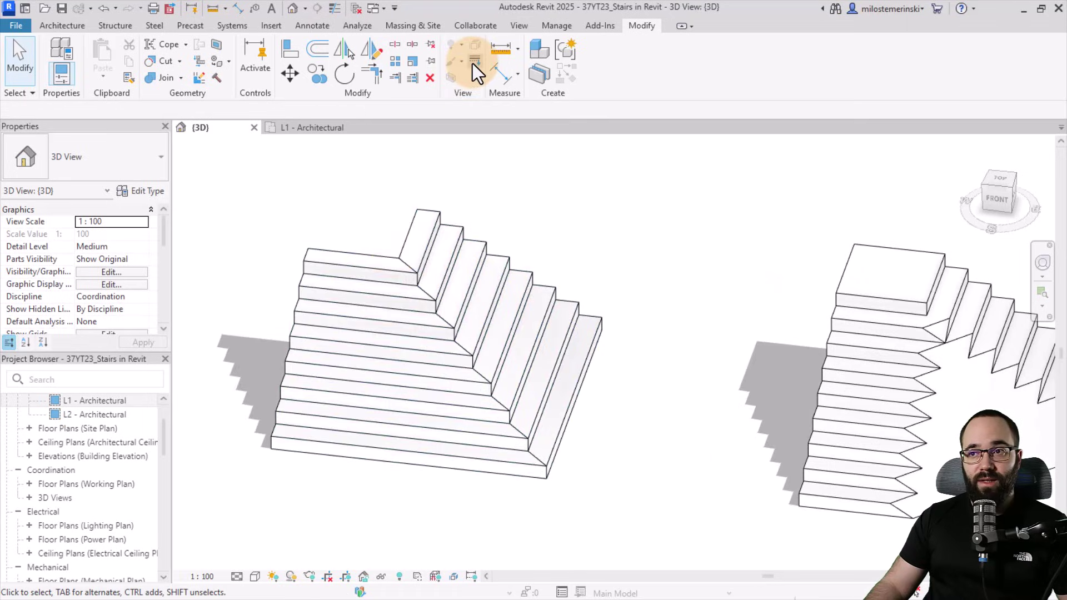
- Set the stair's diagonal corner edges to <Invisible lines> with Linework
{"action": "left_click", "coordinate": [474, 62]}
{"action": "left_click", "coordinate": [614, 69]}
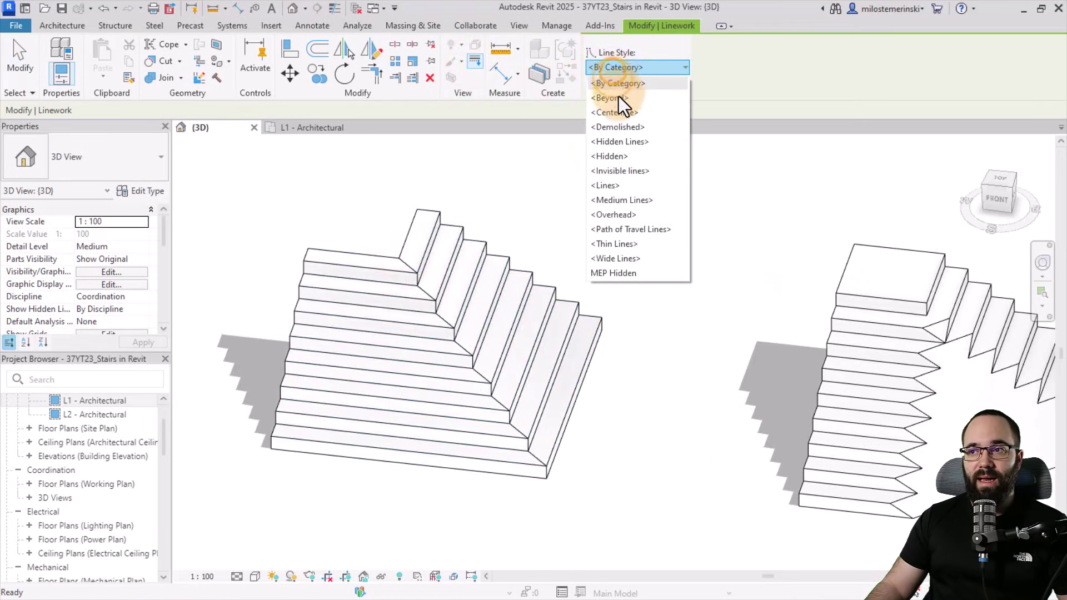
{"action": "left_click", "coordinate": [621, 172]}
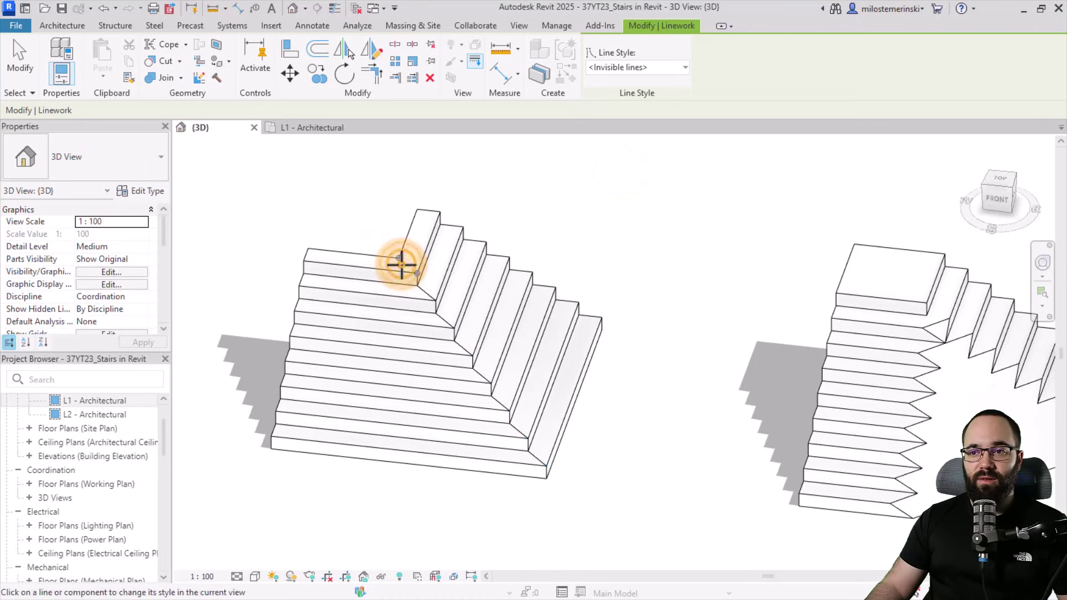
{"action": "scroll", "coordinate": [405, 273], "scroll_direction": "up", "scroll_amount": 3}
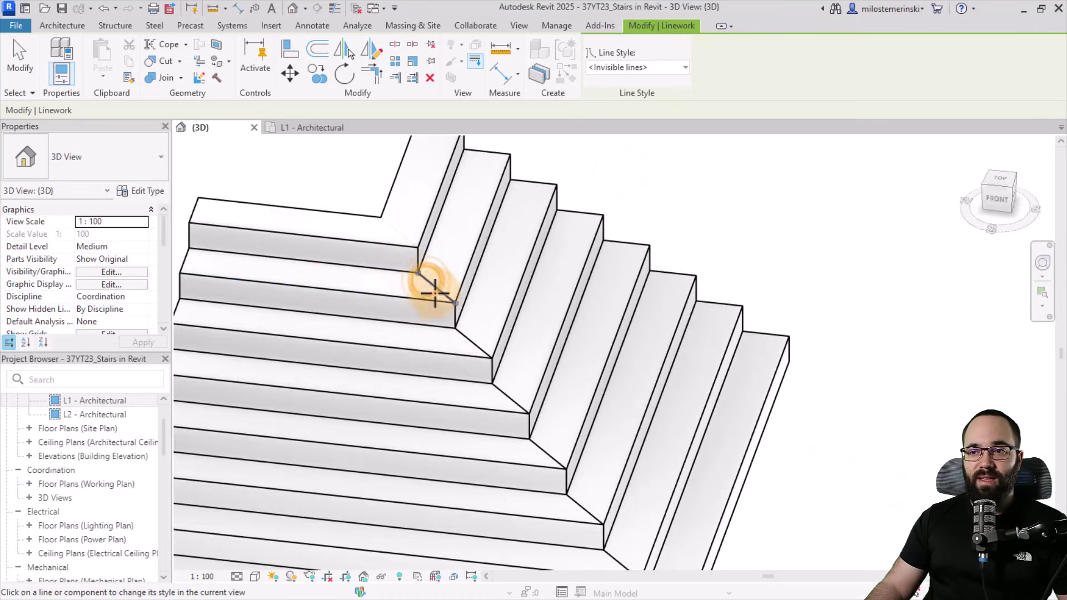
{"action": "left_click", "coordinate": [434, 287]}
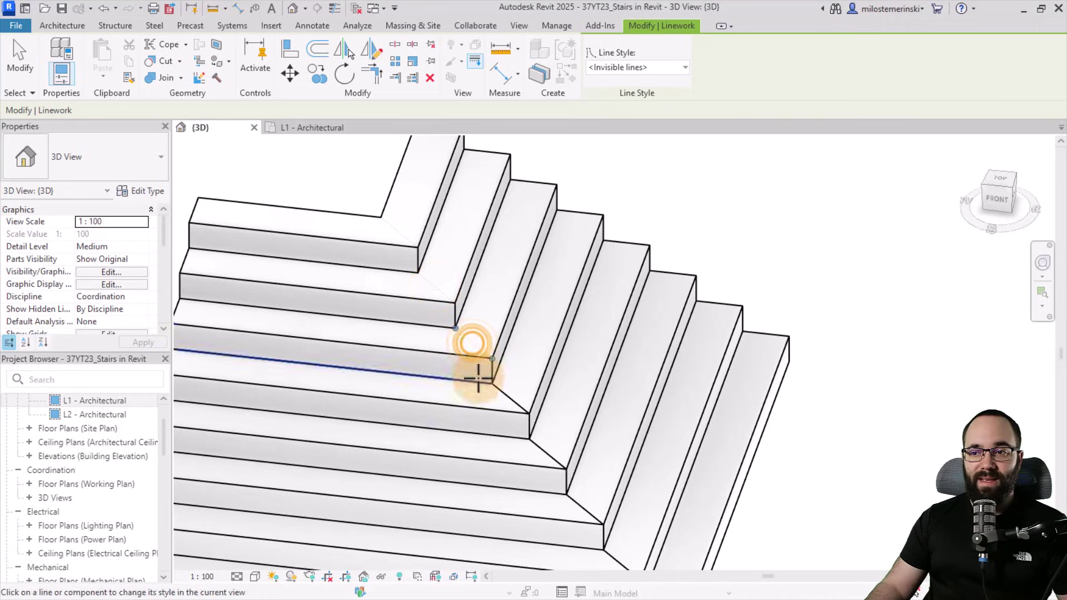
{"action": "scroll", "coordinate": [407, 320], "scroll_direction": "down", "scroll_amount": 2}
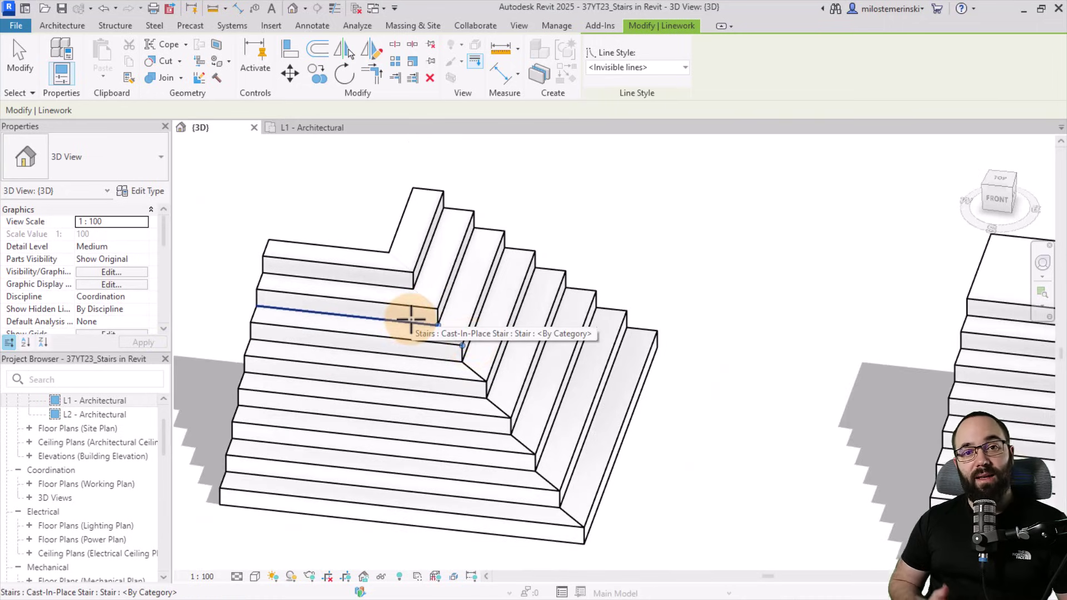
{"action": "key", "text": "Escape"}
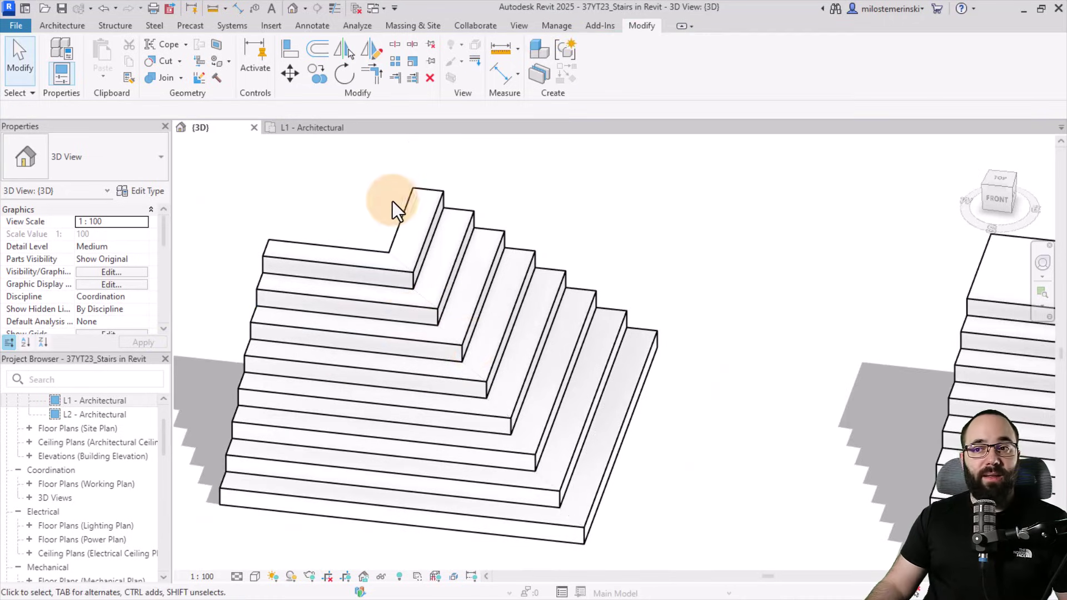
- Select the second stair and set its M_Monolithic Run Underside Surface to Stepped
{"action": "scroll", "coordinate": [495, 206], "scroll_direction": "down", "scroll_amount": 4}
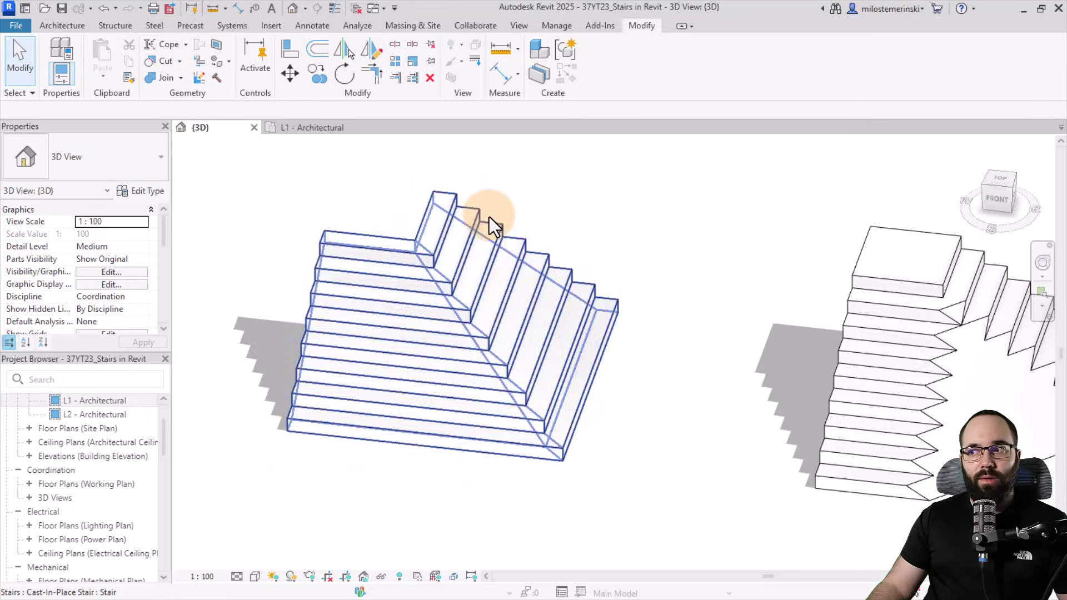
{"action": "middle_click_drag", "start_coordinate": [489, 217], "coordinate": [492, 291]}
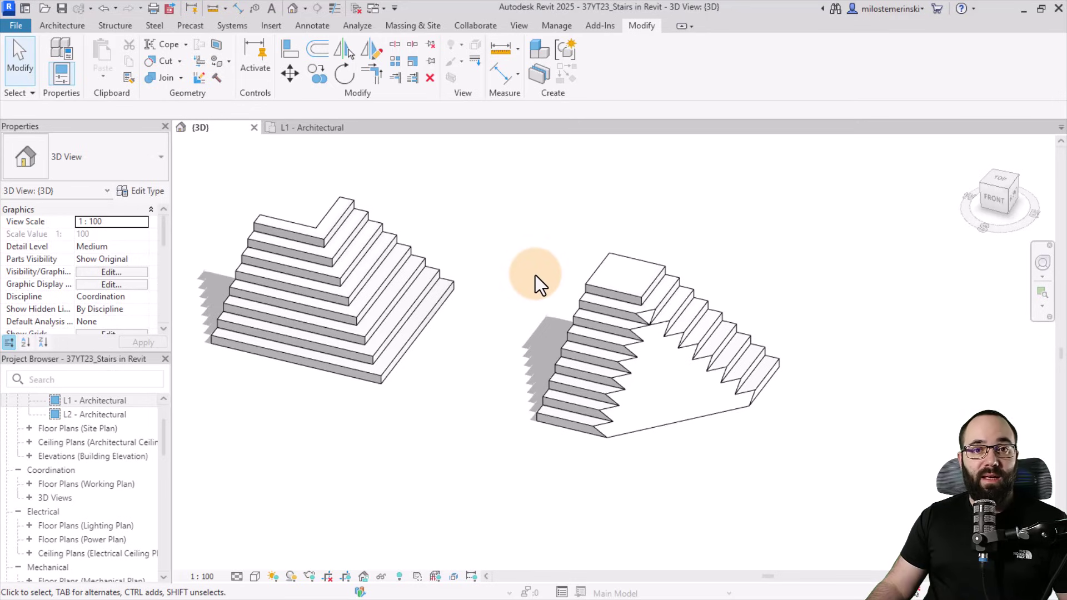
{"action": "left_click", "coordinate": [588, 279]}
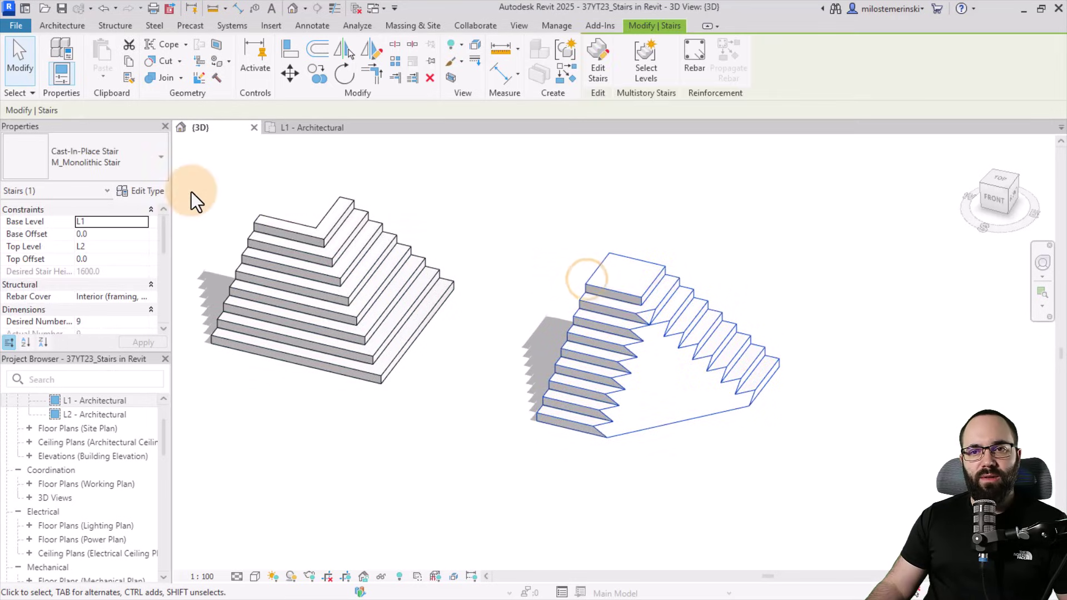
{"action": "left_click", "coordinate": [244, 229]}
{"action": "left_click", "coordinate": [148, 190]}
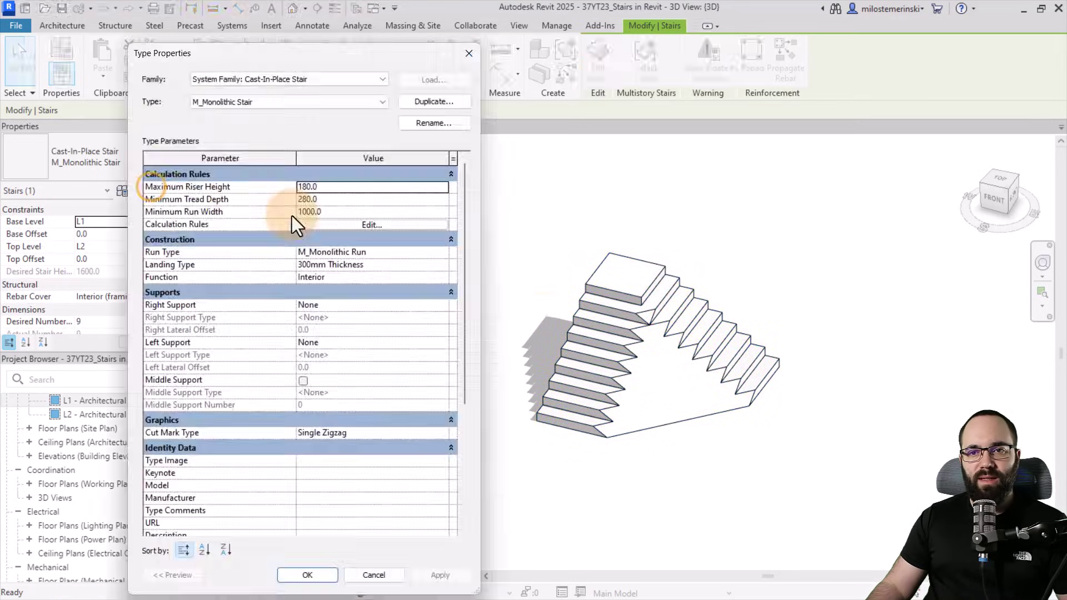
{"action": "left_click", "coordinate": [446, 251]}
{"action": "left_click", "coordinate": [445, 252]}
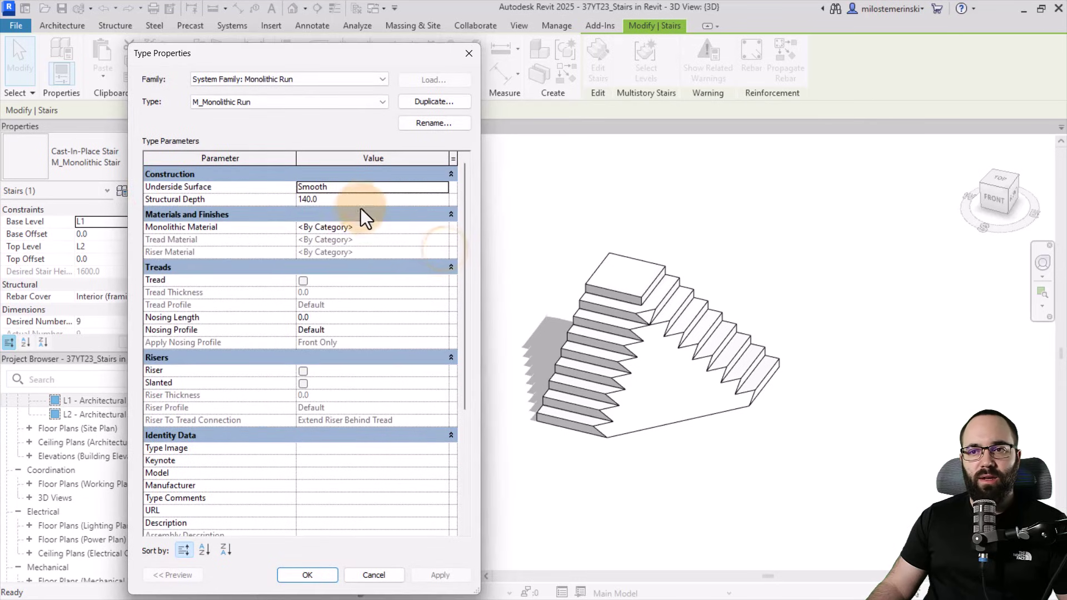
{"action": "left_click", "coordinate": [432, 193]}
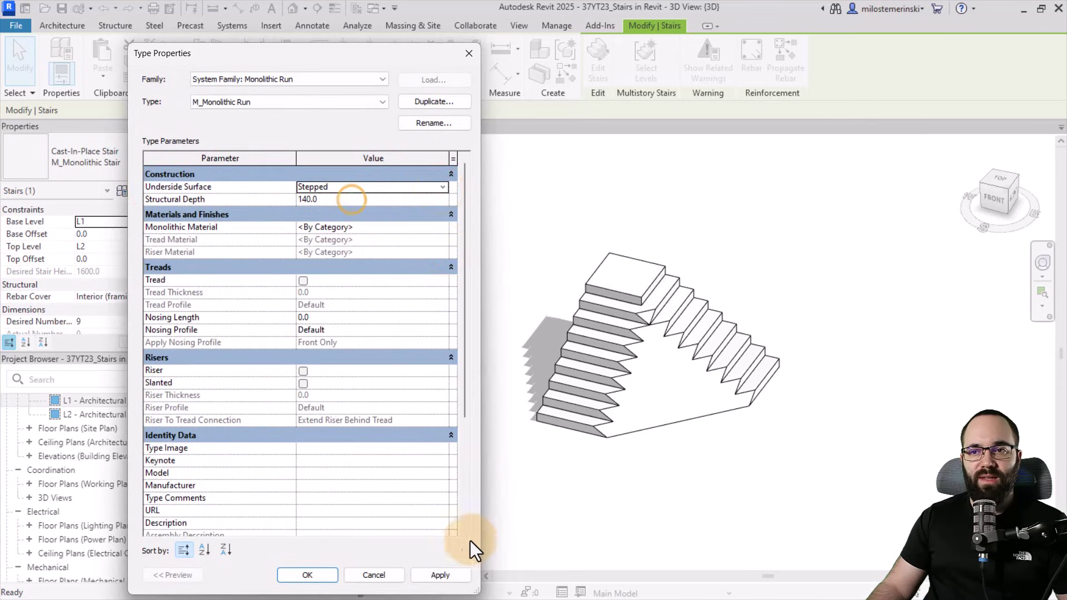
{"action": "left_click", "coordinate": [442, 574]}
{"action": "left_click", "coordinate": [303, 576]}
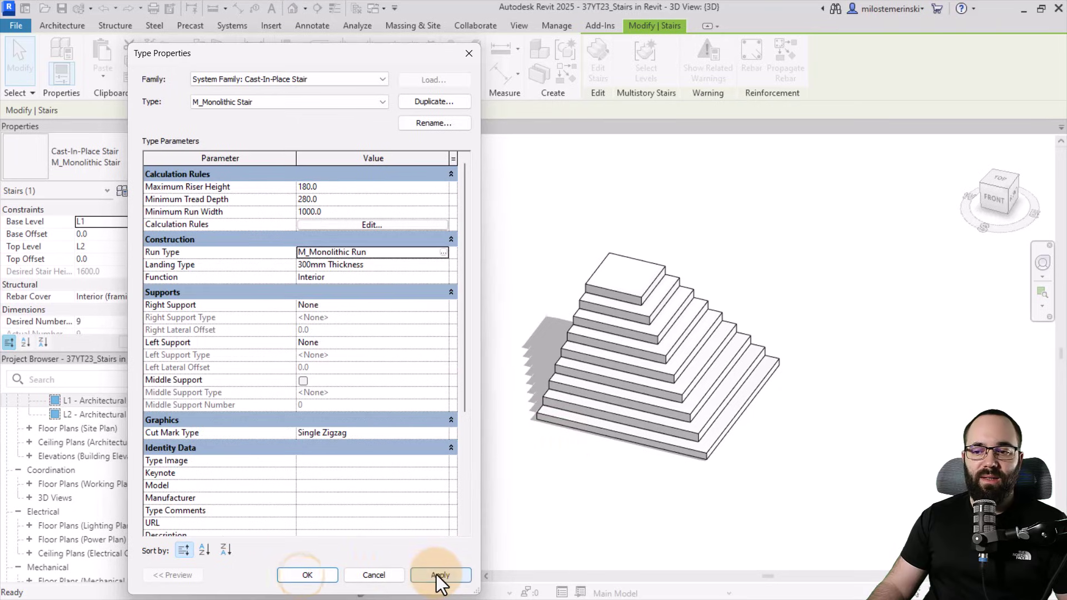
{"action": "left_click", "coordinate": [312, 575]}
{"action": "middle_click_drag", "start_coordinate": [678, 369], "coordinate": [649, 379], "text": "shift"}
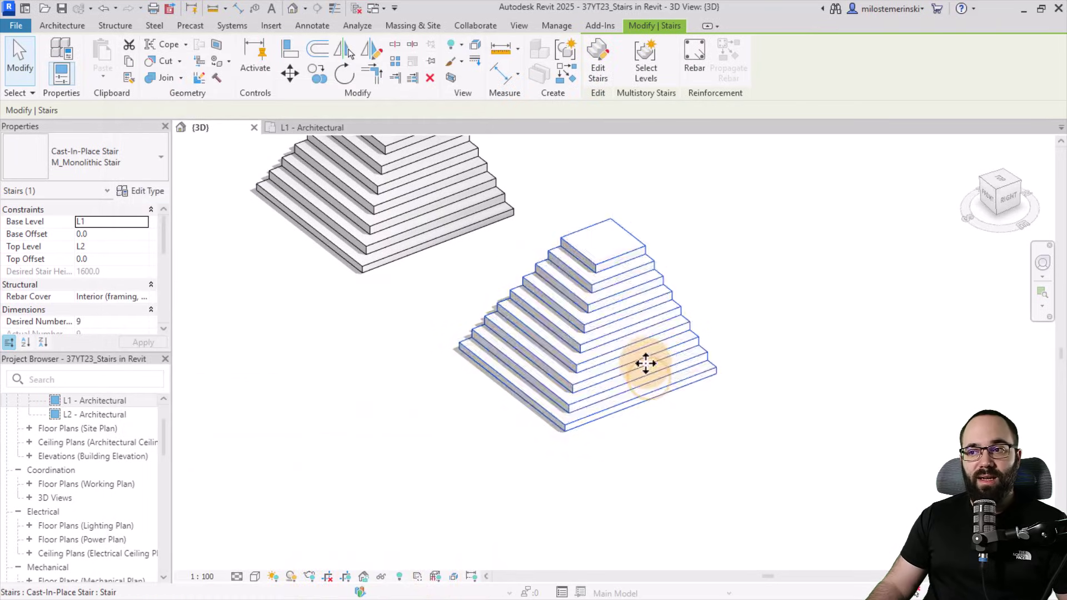
- Open the right stair's run sketch and frame it in the L1 - Architectural plan
{"action": "left_click", "coordinate": [596, 73]}
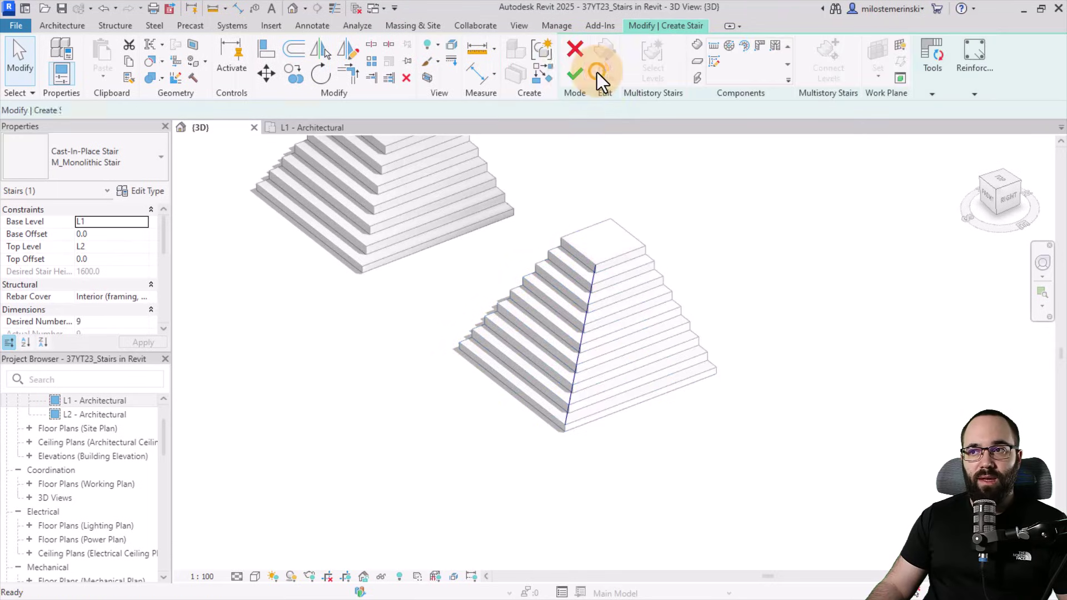
{"action": "left_click", "coordinate": [655, 262]}
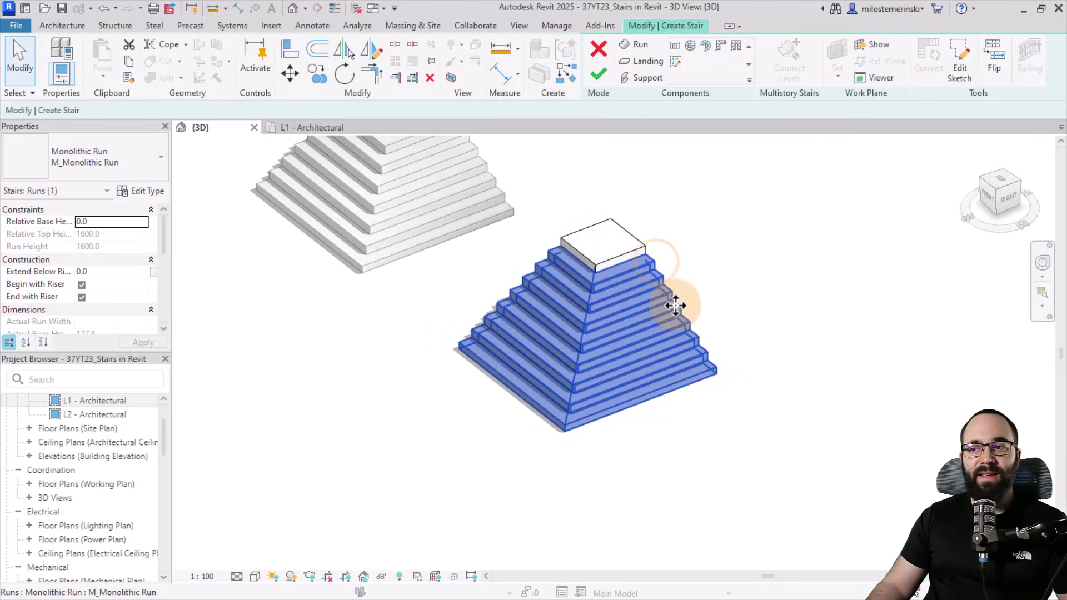
{"action": "left_click", "coordinate": [966, 77]}
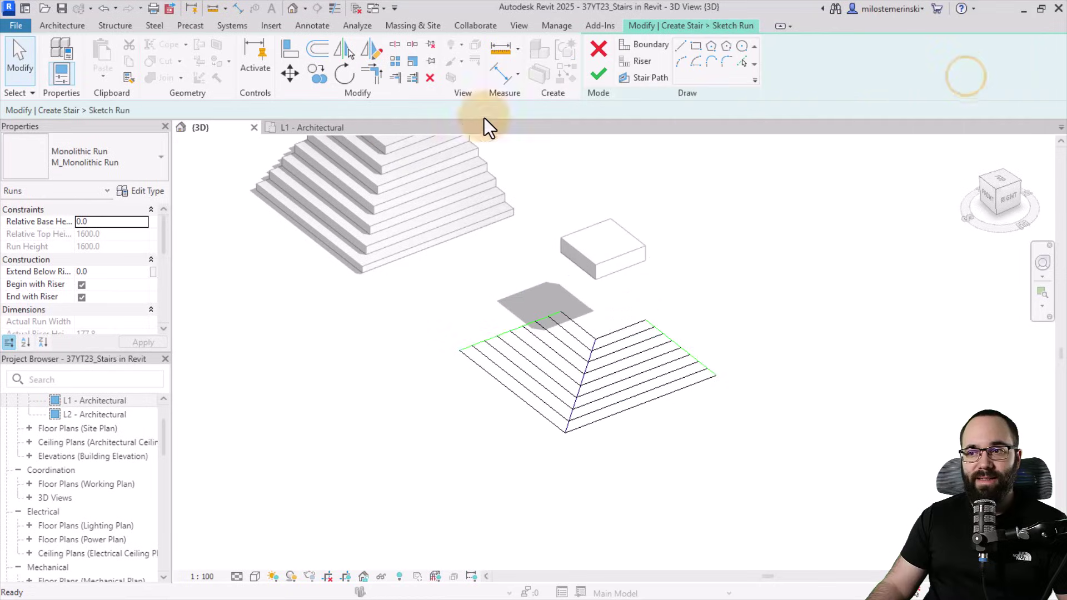
{"action": "left_click", "coordinate": [308, 129]}
{"action": "scroll", "coordinate": [438, 303], "scroll_direction": "down", "scroll_amount": 2}
{"action": "middle_click_drag", "start_coordinate": [438, 304], "coordinate": [405, 307]}
- Delete the run's top boundary line, then select the riser lines and left boundary
{"action": "scroll", "coordinate": [452, 302], "scroll_direction": "up", "scroll_amount": 2}
{"action": "scroll", "coordinate": [473, 313], "scroll_direction": "down", "scroll_amount": 1}
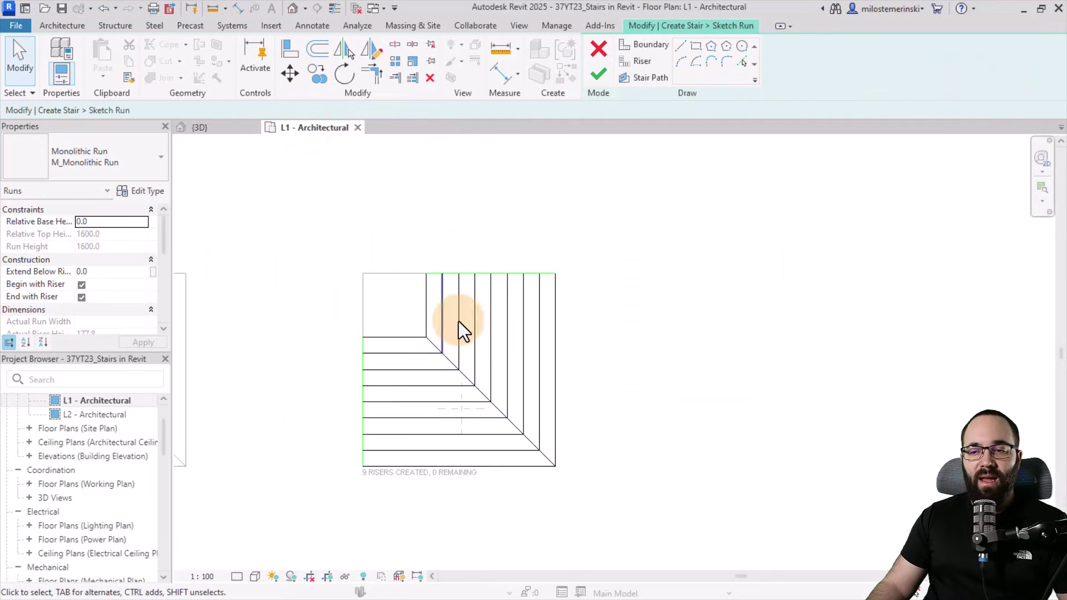
{"action": "left_click_drag", "start_coordinate": [399, 258], "coordinate": [609, 298]}
{"action": "key", "text": "Delete"}
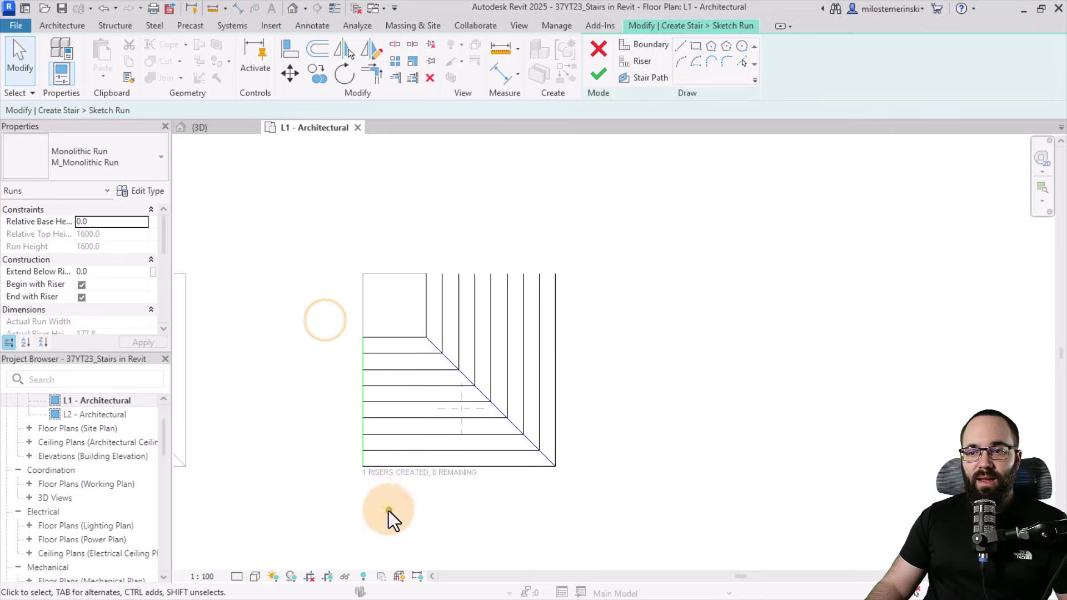
{"action": "left_click_drag", "start_coordinate": [388, 511], "coordinate": [314, 360]}
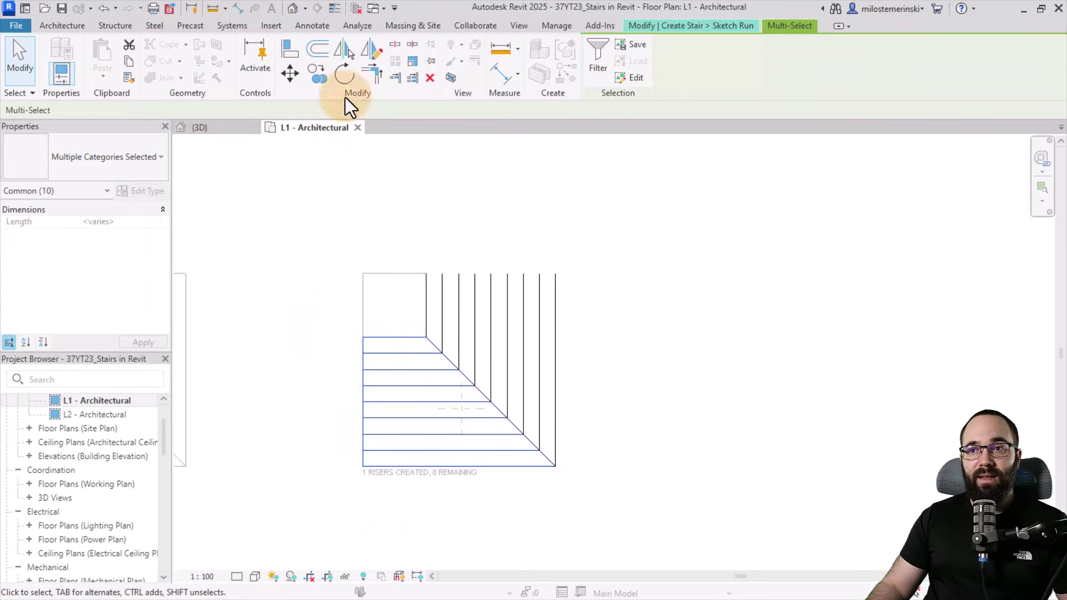
- Mirror the flight upward about an axis drawn at the stair's left edge
{"action": "left_click", "coordinate": [366, 51]}
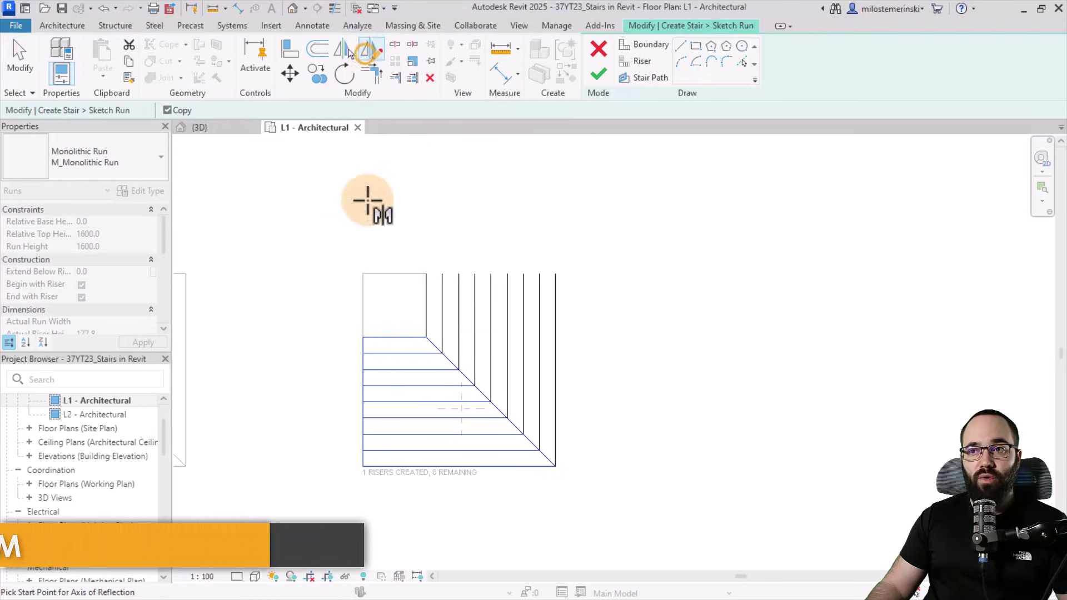
{"action": "left_click", "coordinate": [362, 304]}
{"action": "left_click", "coordinate": [410, 306]}
{"action": "middle_click_drag", "start_coordinate": [407, 314], "coordinate": [392, 389]}
{"action": "left_click", "coordinate": [505, 315]}
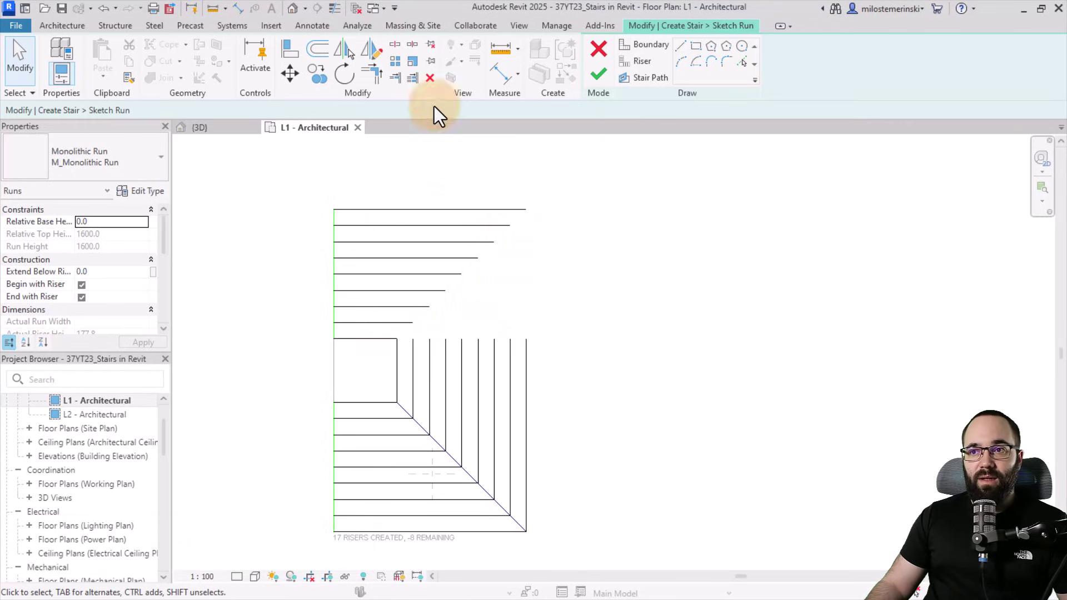
- Trim/Extend to Corner each tread with its vertical line, forming nine U-shaped risers
{"action": "left_click", "coordinate": [363, 82]}
{"action": "left_click", "coordinate": [479, 209]}
{"action": "left_click", "coordinate": [529, 353]}
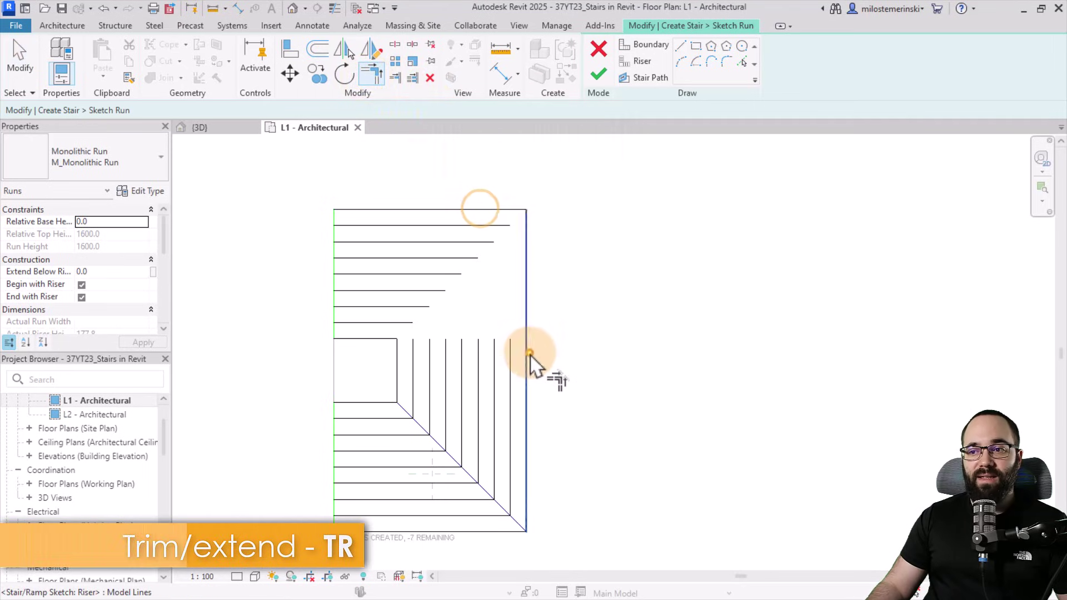
{"action": "left_click", "coordinate": [467, 226]}
{"action": "left_click", "coordinate": [510, 352]}
{"action": "left_click", "coordinate": [464, 242]}
{"action": "left_click", "coordinate": [492, 353]}
{"action": "left_click", "coordinate": [442, 258]}
{"action": "left_click", "coordinate": [477, 350]}
{"action": "left_click", "coordinate": [439, 275]}
{"action": "left_click", "coordinate": [423, 290]}
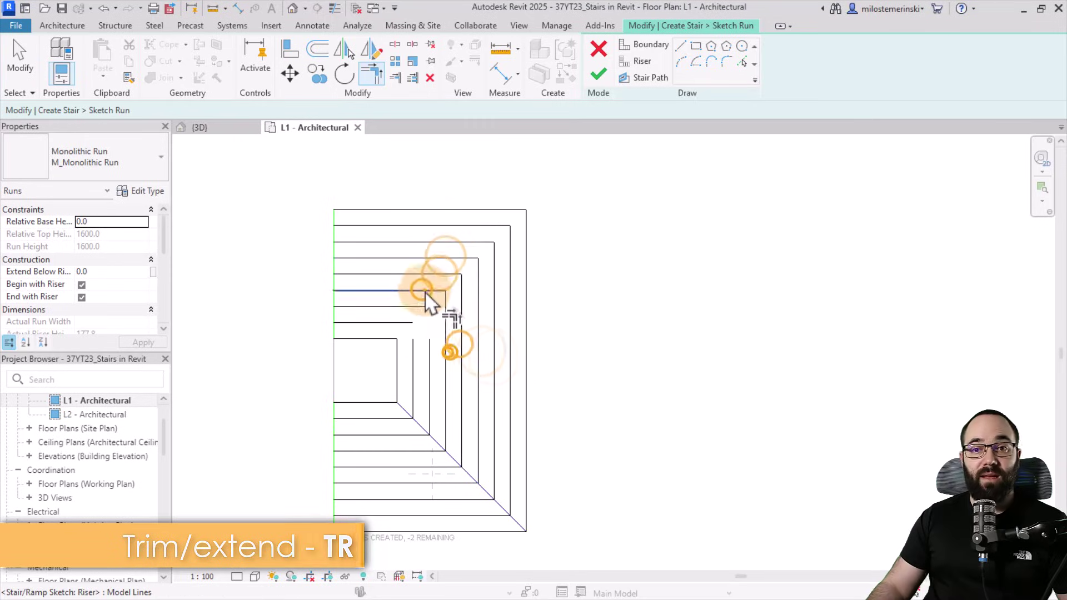
{"action": "left_click", "coordinate": [445, 348]}
{"action": "left_click", "coordinate": [412, 306]}
{"action": "left_click", "coordinate": [429, 339]}
{"action": "left_click", "coordinate": [339, 323]}
{"action": "left_click", "coordinate": [412, 400]}
{"action": "key", "text": "Escape"}
{"action": "key", "text": "Escape"}
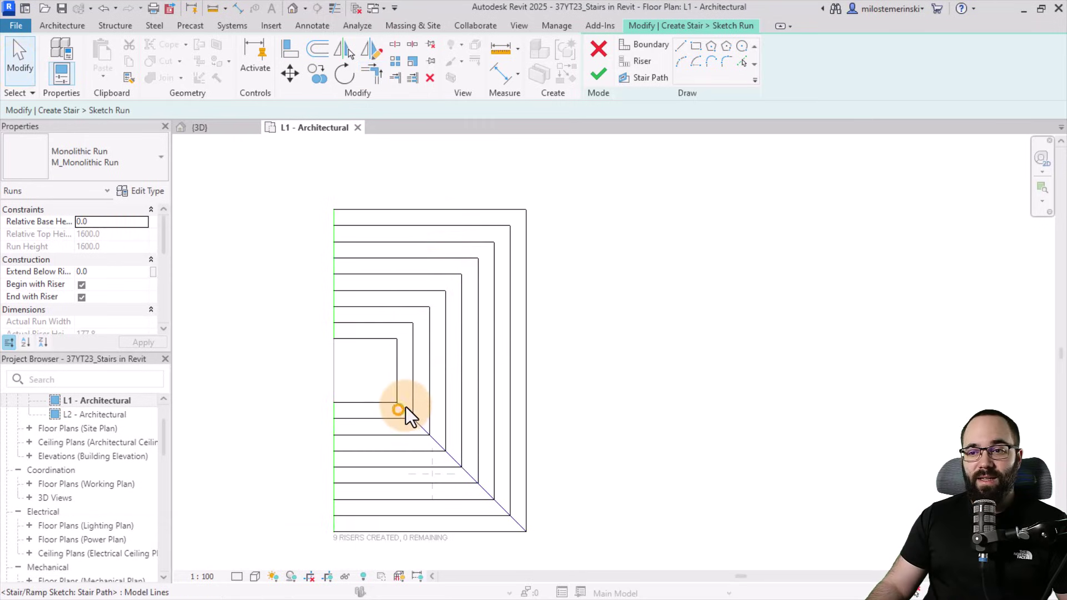
- Make the stair path horizontal and finish the run sketch
{"action": "left_click", "coordinate": [398, 410]}
{"action": "left_click_drag", "start_coordinate": [398, 410], "coordinate": [397, 371]}
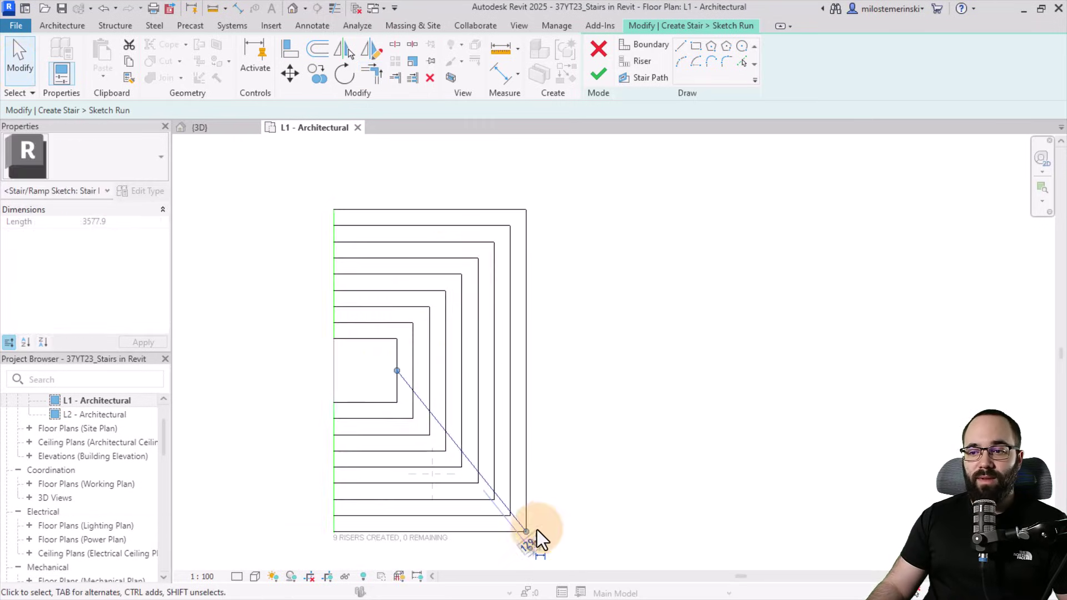
{"action": "left_click_drag", "start_coordinate": [535, 529], "coordinate": [526, 371]}
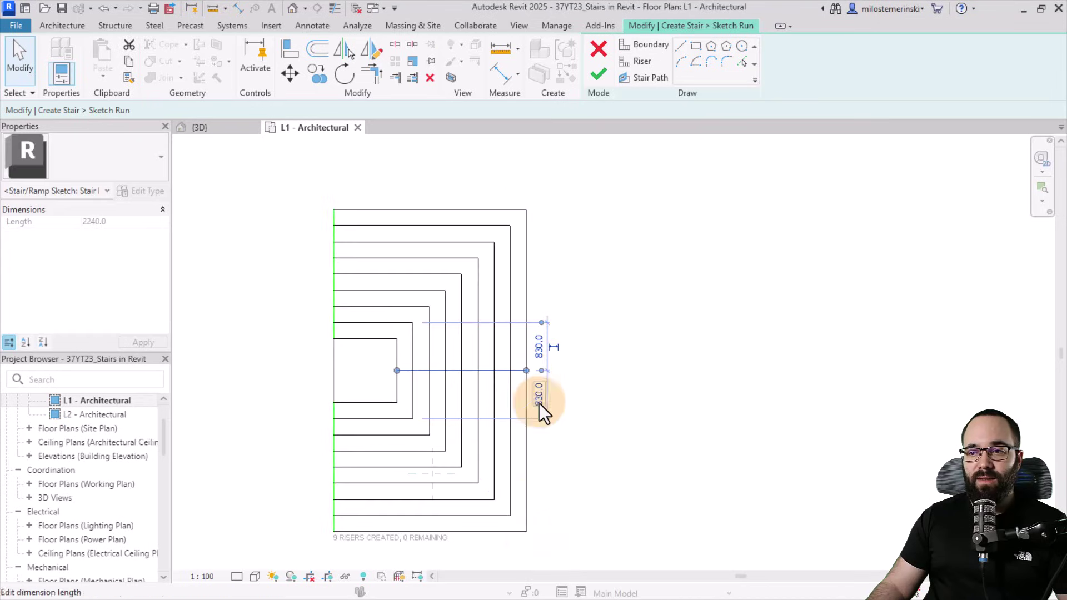
{"action": "left_click", "coordinate": [628, 407]}
{"action": "left_click", "coordinate": [599, 75]}
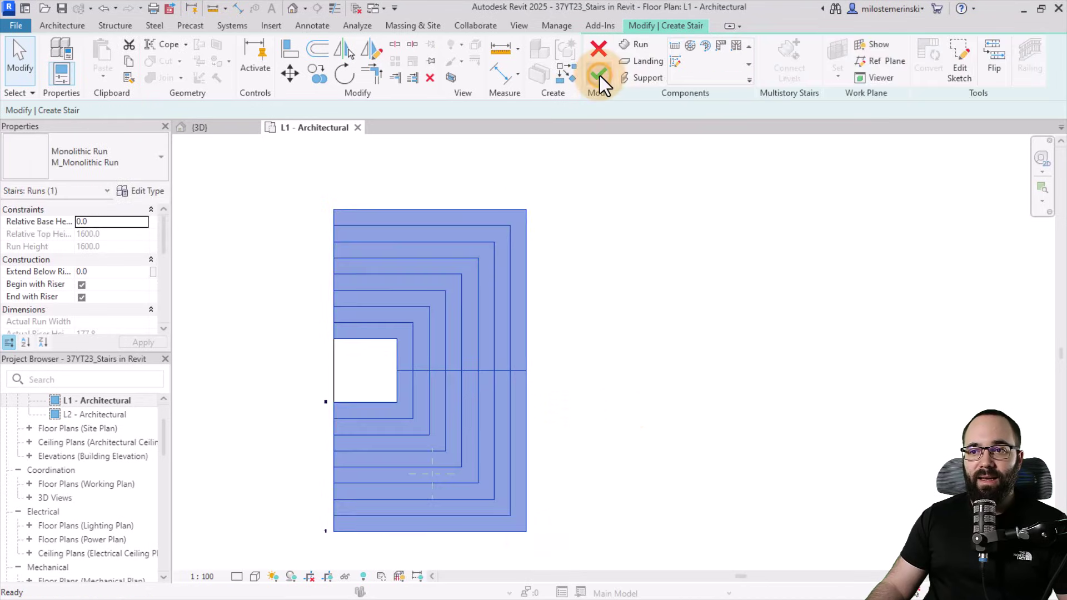
- Finish the stair and inspect it in the {3D} view, then undo back to the run sketch
{"action": "left_click", "coordinate": [241, 129]}
{"action": "middle_click_drag", "start_coordinate": [583, 353], "coordinate": [639, 342], "text": "shift"}
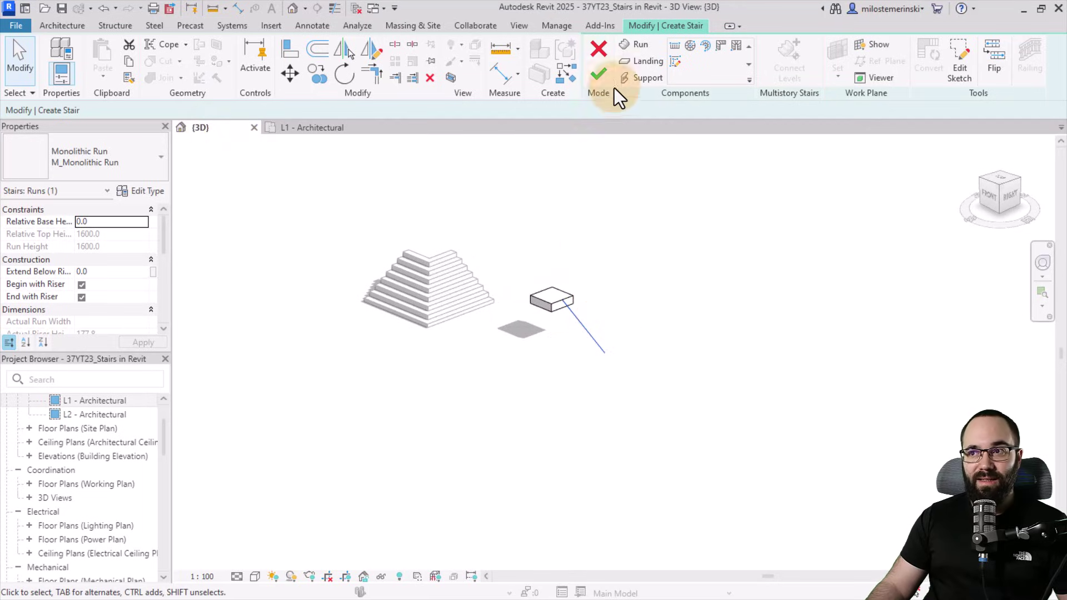
{"action": "left_click", "coordinate": [603, 75]}
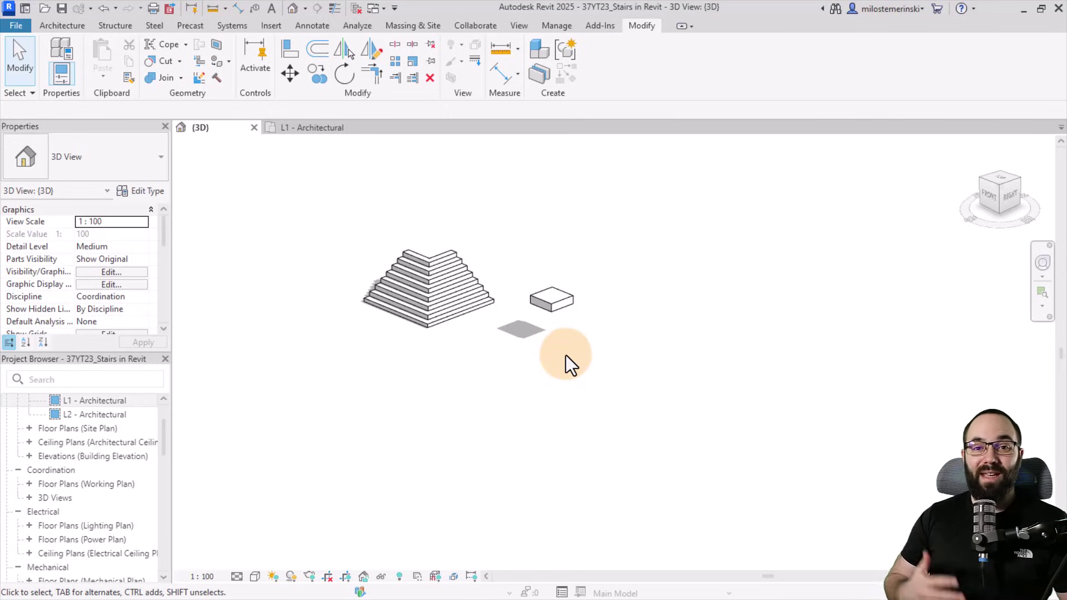
{"action": "scroll", "coordinate": [566, 355], "scroll_direction": "up", "scroll_amount": 2}
{"action": "mouse_move", "coordinate": [565, 358]}
{"action": "middle_mouse_down"}
{"action": "mouse_move", "coordinate": [603, 369]}
{"action": "mouse_move", "coordinate": [562, 299]}
{"action": "mouse_move", "coordinate": [526, 306]}
{"action": "middle_mouse_up"}
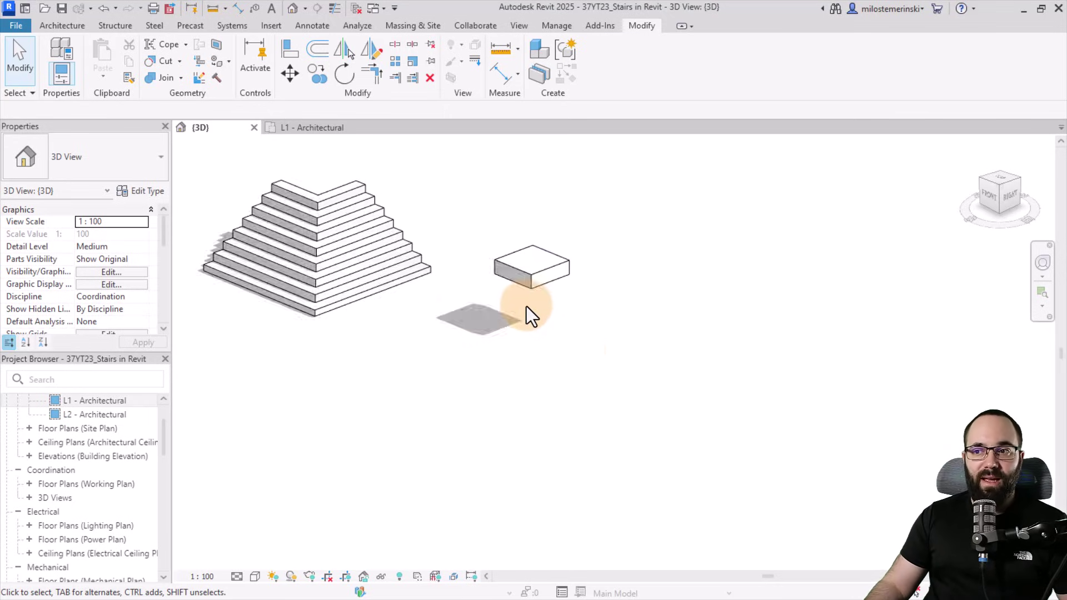
{"action": "left_click", "coordinate": [102, 9]}
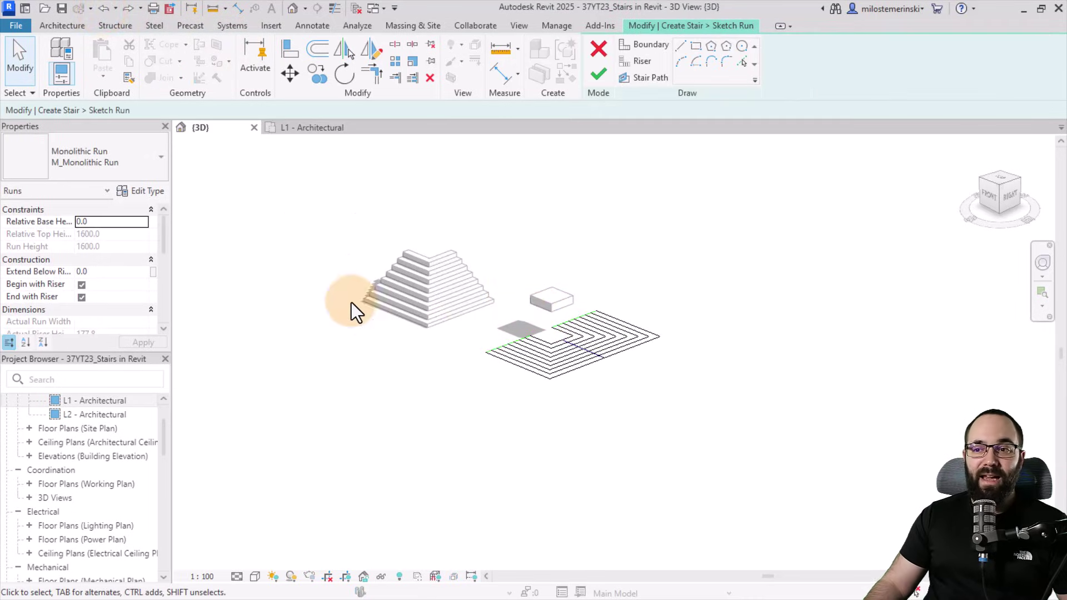
- Delete the riser sketch lines in the L1 plan and slant the stair path to the bottom riser
{"action": "left_click", "coordinate": [300, 127]}
{"action": "scroll", "coordinate": [472, 272], "scroll_direction": "down", "scroll_amount": 1}
{"action": "mouse_move", "coordinate": [355, 382]}
{"action": "middle_mouse_down"}
{"action": "mouse_move", "coordinate": [388, 400]}
{"action": "mouse_move", "coordinate": [386, 344]}
{"action": "mouse_move", "coordinate": [413, 336]}
{"action": "middle_mouse_up"}
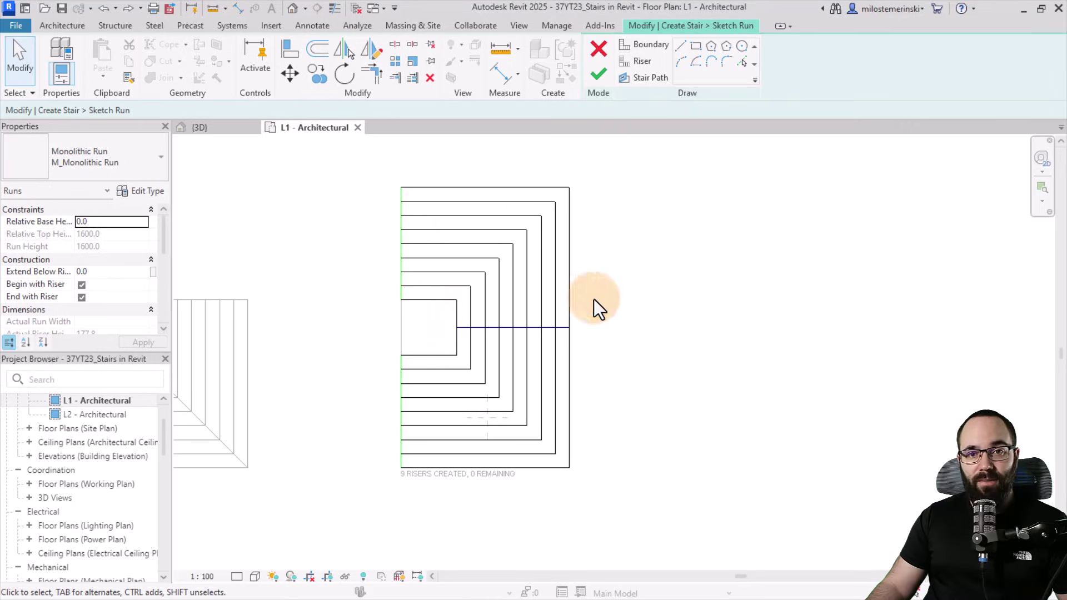
{"action": "mouse_move", "coordinate": [625, 294]}
{"action": "left_mouse_down"}
{"action": "mouse_move", "coordinate": [337, 177]}
{"action": "mouse_move", "coordinate": [611, 308]}
{"action": "mouse_move", "coordinate": [292, 181]}
{"action": "left_mouse_up"}
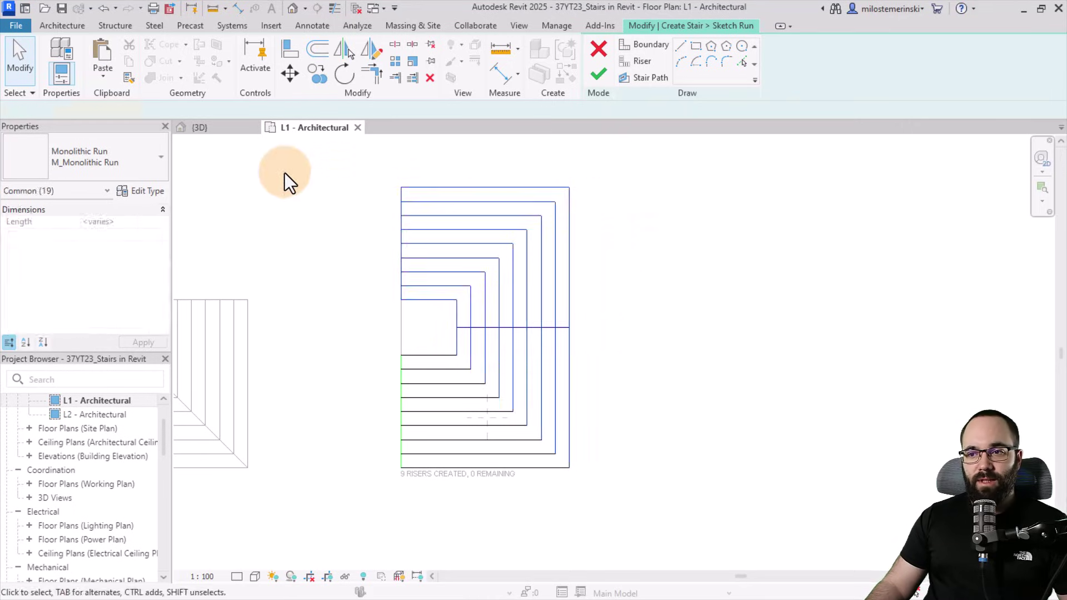
{"action": "key", "text": "Delete"}
{"action": "left_click", "coordinate": [482, 330]}
{"action": "left_click_drag", "start_coordinate": [457, 328], "coordinate": [429, 355]}
{"action": "left_click_drag", "start_coordinate": [566, 329], "coordinate": [473, 469]}
{"action": "left_click", "coordinate": [585, 402]}
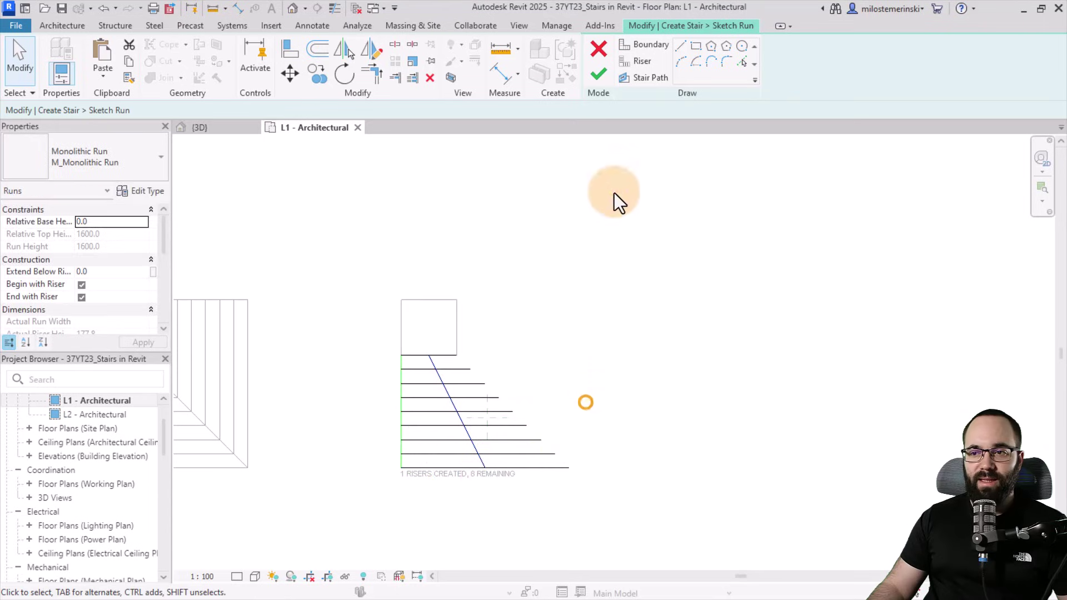
- Draw a 45° boundary line from the top riser to the bottom riser and finish the sketch
{"action": "left_click", "coordinate": [644, 45]}
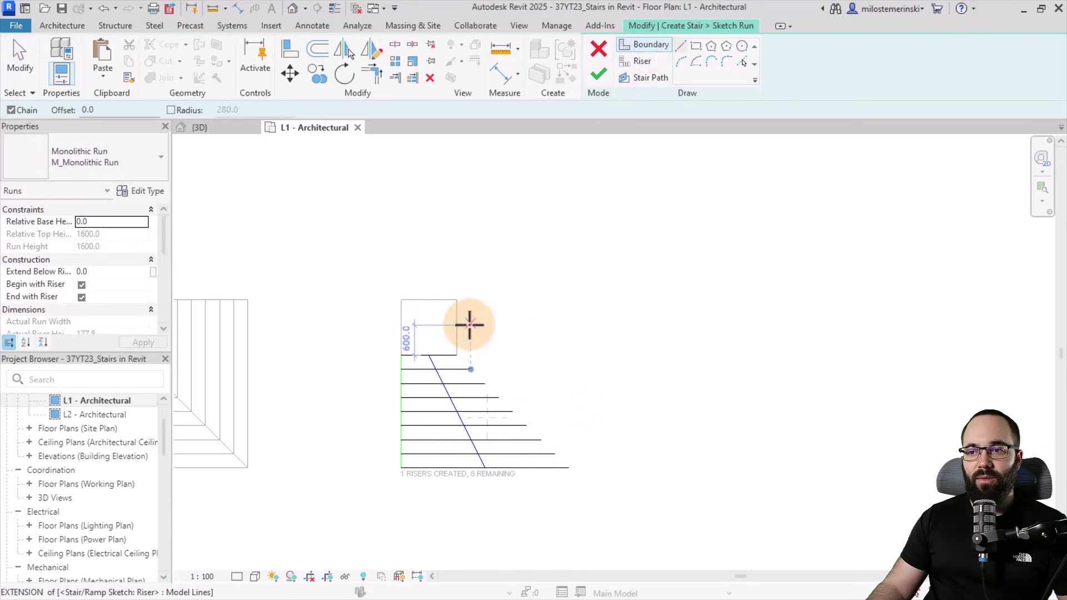
{"action": "left_click", "coordinate": [456, 355]}
{"action": "left_click", "coordinate": [569, 466]}
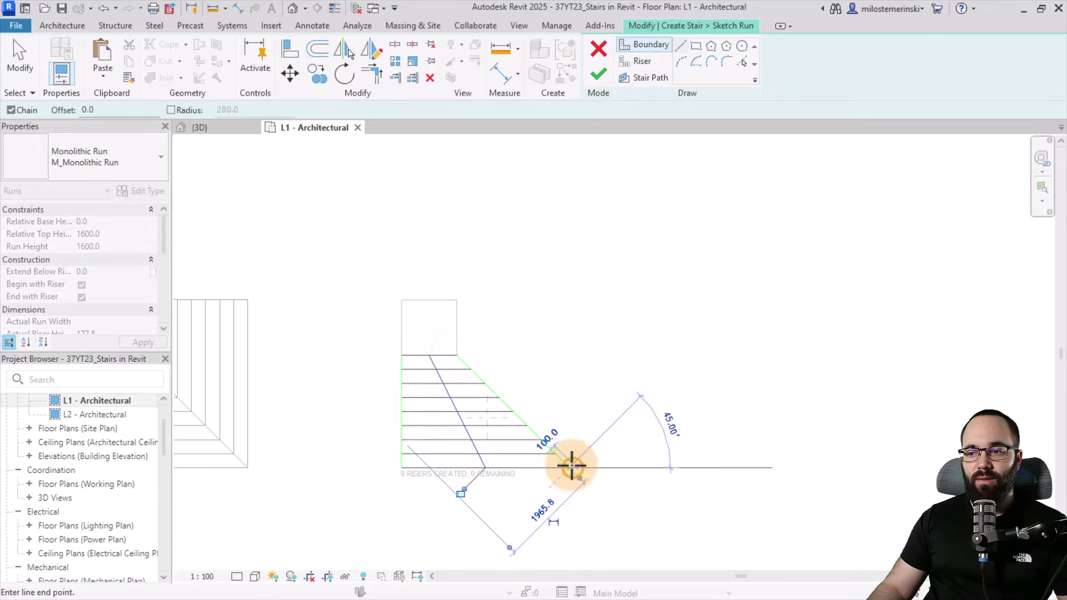
{"action": "key", "text": "Escape"}
{"action": "key", "text": "Escape"}
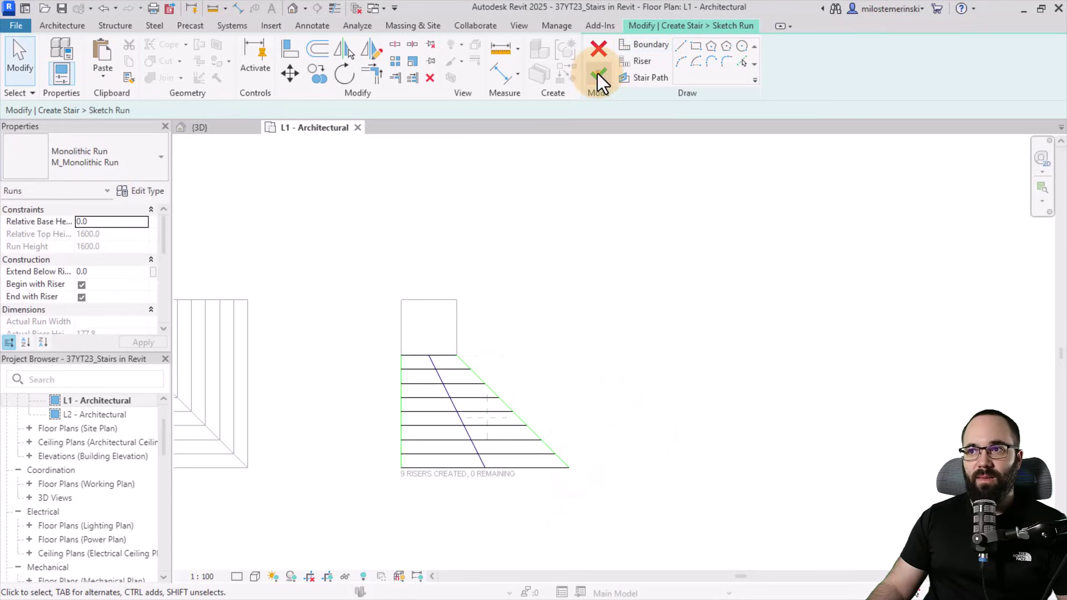
{"action": "left_click", "coordinate": [597, 74]}
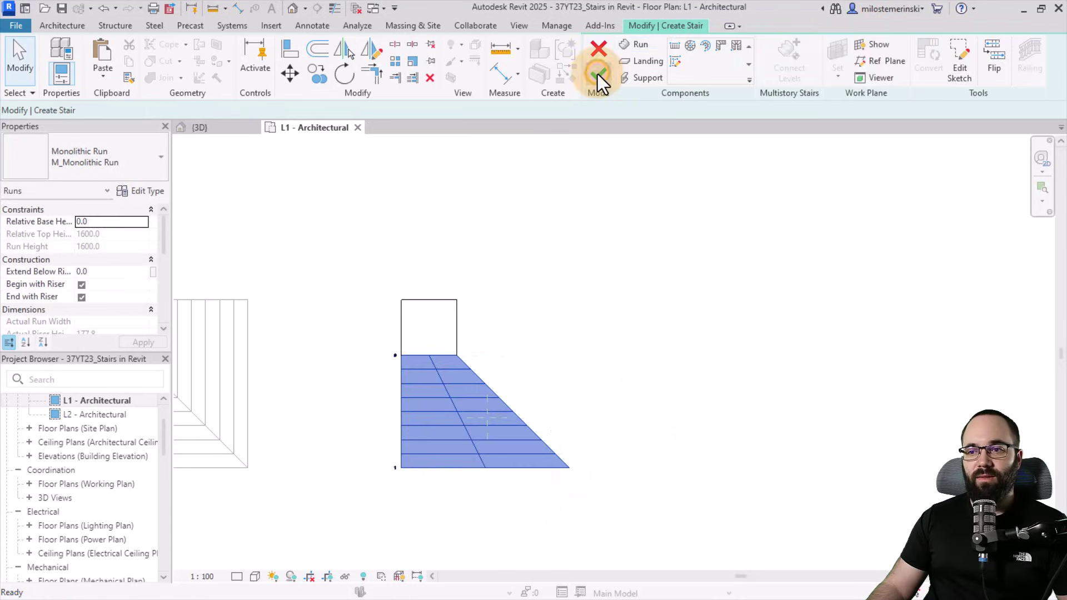
- Review the tapered flight in 3D, then select the run in the L1 - Architectural plan
{"action": "left_click", "coordinate": [293, 8]}
{"action": "middle_click_drag", "start_coordinate": [451, 177], "coordinate": [578, 314], "text": "shift"}
{"action": "scroll", "coordinate": [578, 315], "scroll_direction": "up", "scroll_amount": 3}
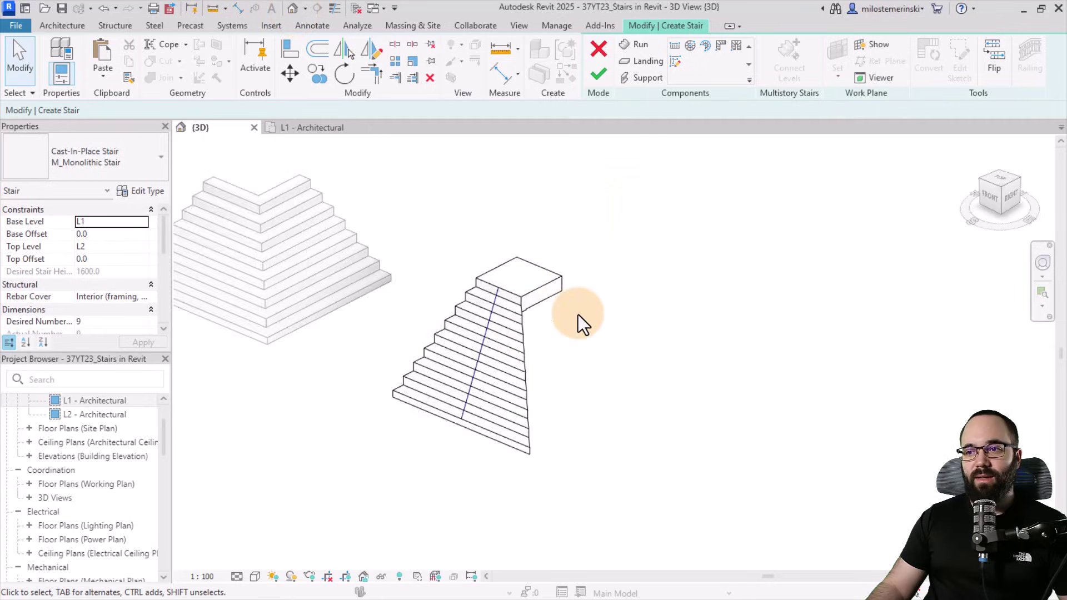
{"action": "left_click", "coordinate": [303, 128]}
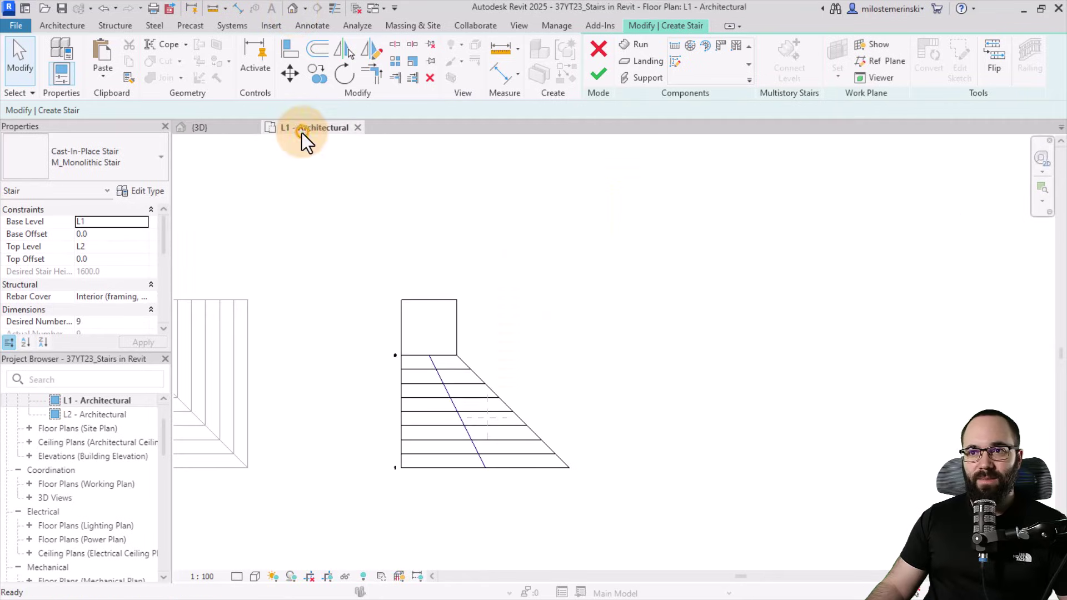
{"action": "left_click", "coordinate": [450, 375]}
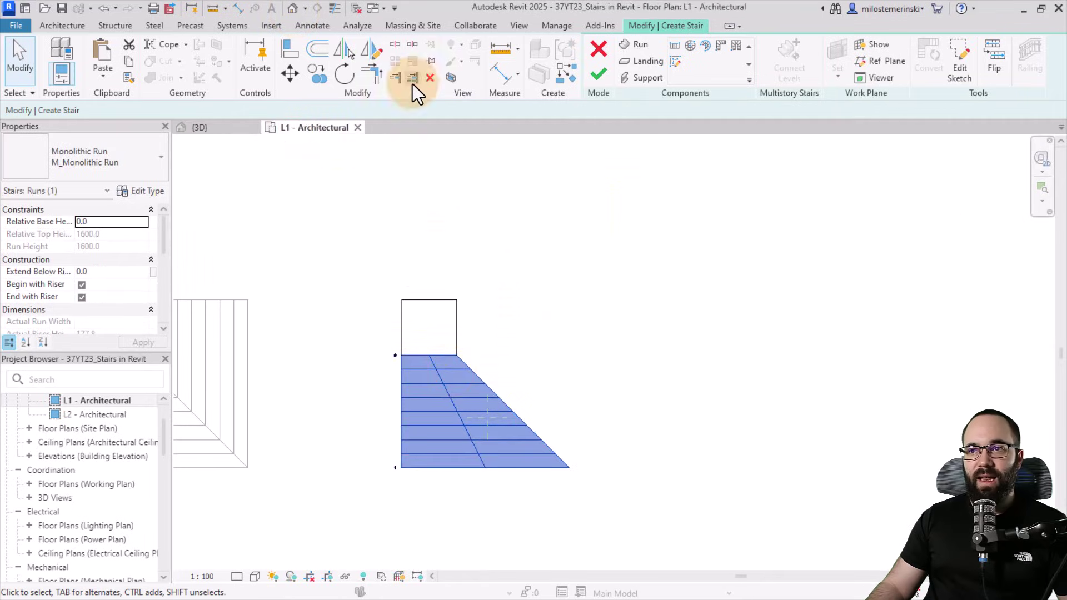
- Mirror the tapered run across the landing with a drawn axis, placing a copy above
{"action": "left_click", "coordinate": [365, 52]}
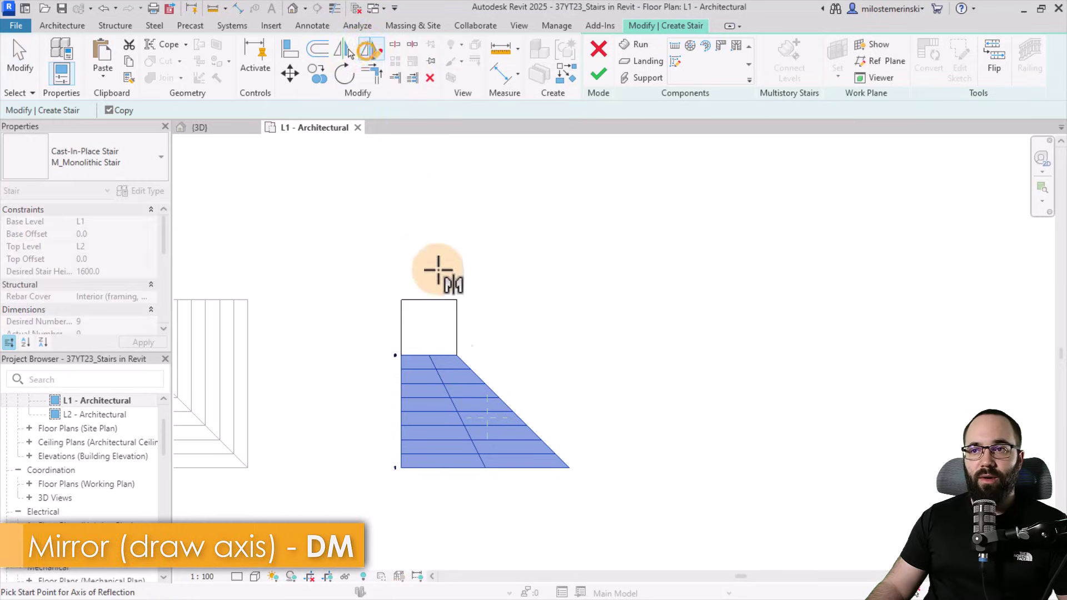
{"action": "left_click", "coordinate": [401, 327]}
{"action": "left_click", "coordinate": [455, 327]}
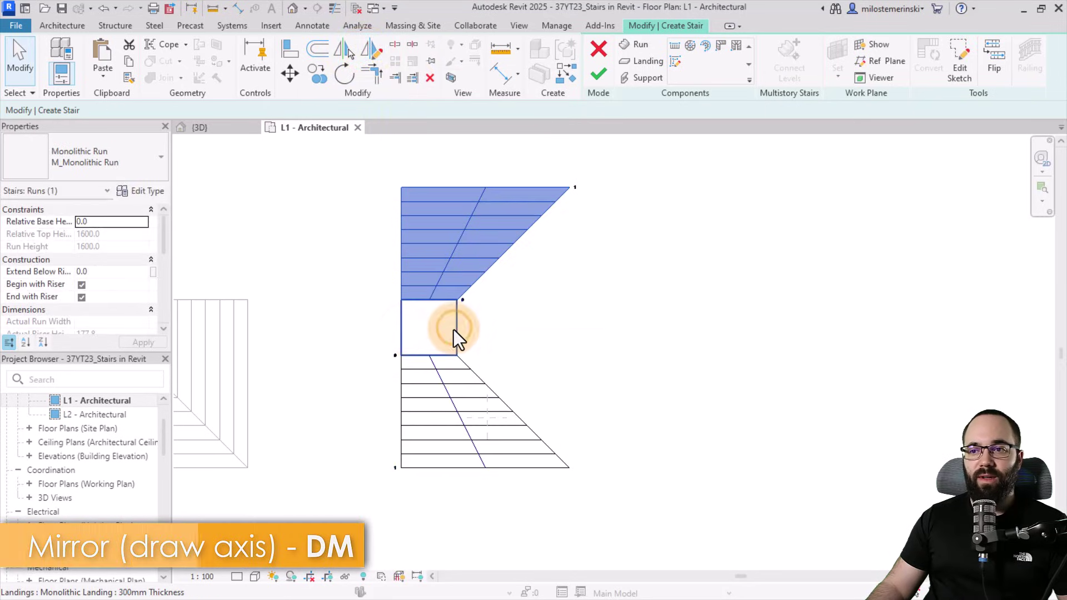
{"action": "left_click", "coordinate": [508, 329]}
- Mirror the lower run about its diagonal edge to the right and open that copy's sketch
{"action": "left_click", "coordinate": [475, 372]}
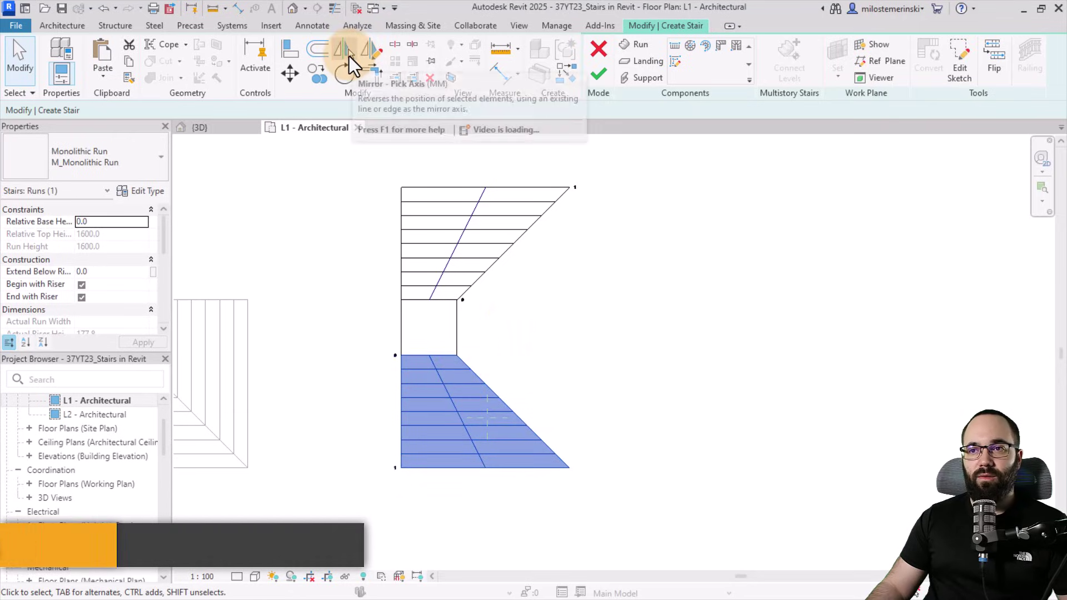
{"action": "left_click", "coordinate": [349, 55]}
{"action": "left_click", "coordinate": [475, 371]}
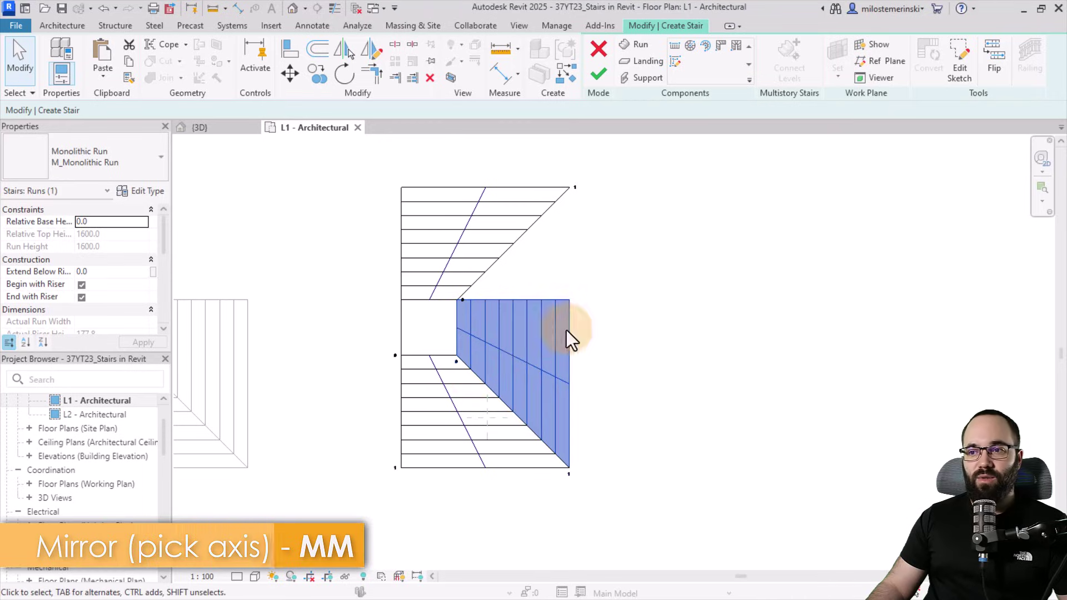
{"action": "left_click", "coordinate": [959, 78]}
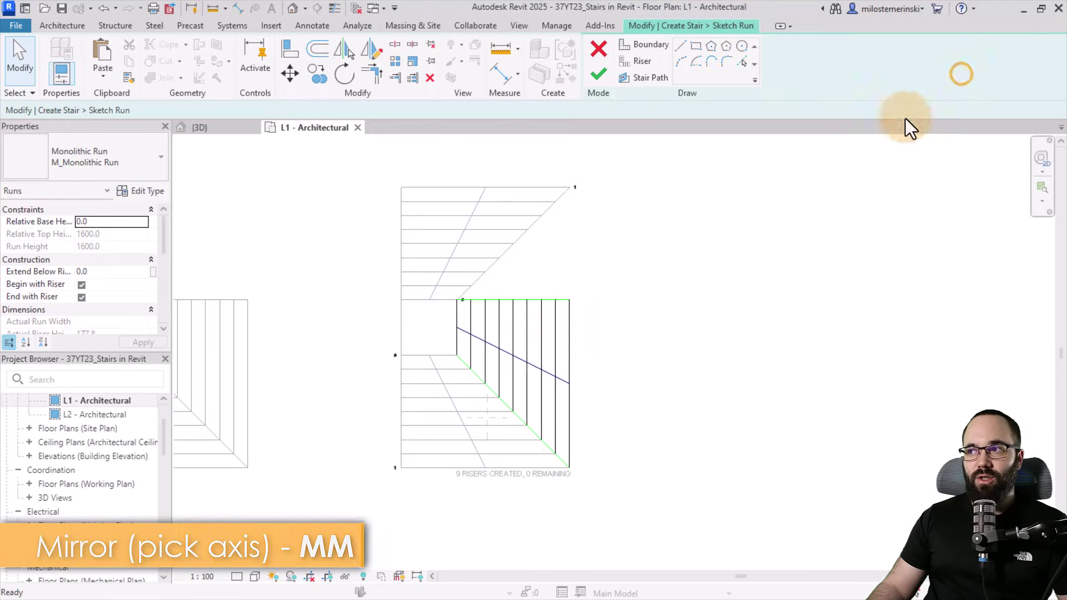
- Rotate the run's top boundary into a 135° diagonal and straighten the stair path horizontally
{"action": "left_click", "coordinate": [549, 302]}
{"action": "left_click_drag", "start_coordinate": [570, 299], "coordinate": [569, 188]}
{"action": "left_click_drag", "start_coordinate": [565, 383], "coordinate": [572, 328]}
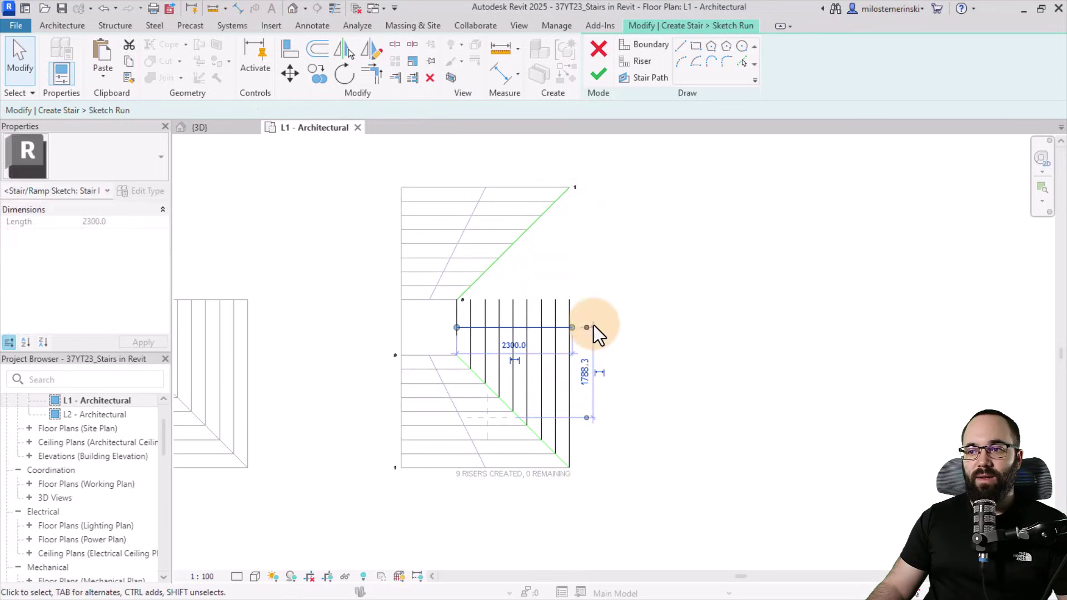
{"action": "left_click", "coordinate": [568, 326]}
{"action": "left_click", "coordinate": [630, 331]}
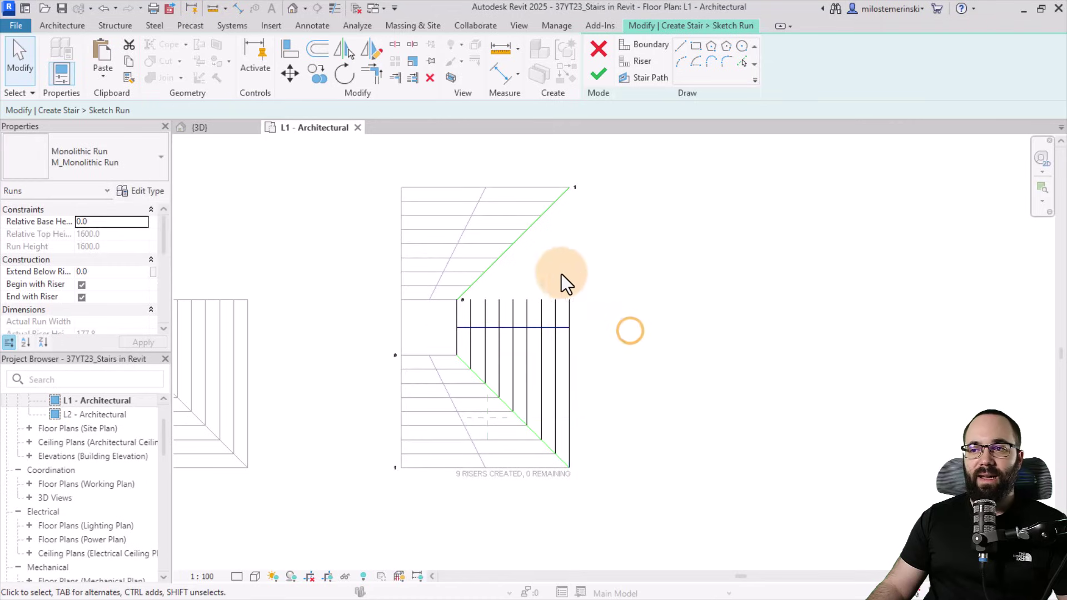
- Extend the short risers to the diagonal boundary with Trim/Extend Multiple and finish the run
{"action": "left_click", "coordinate": [415, 79]}
{"action": "left_click", "coordinate": [526, 223]}
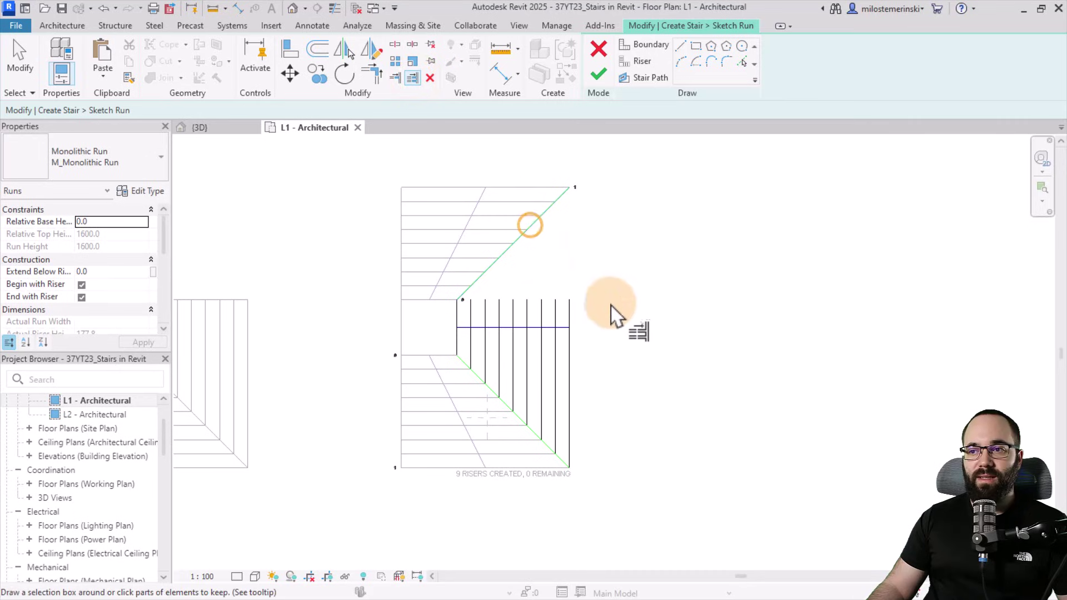
{"action": "left_click_drag", "start_coordinate": [615, 310], "coordinate": [467, 318]}
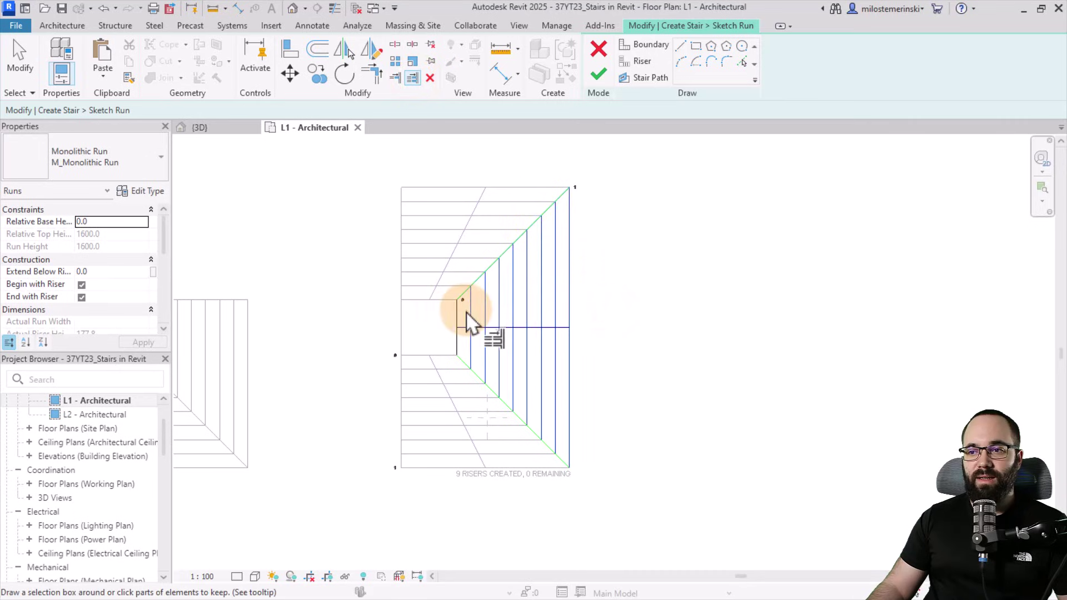
{"action": "left_click", "coordinate": [600, 75]}
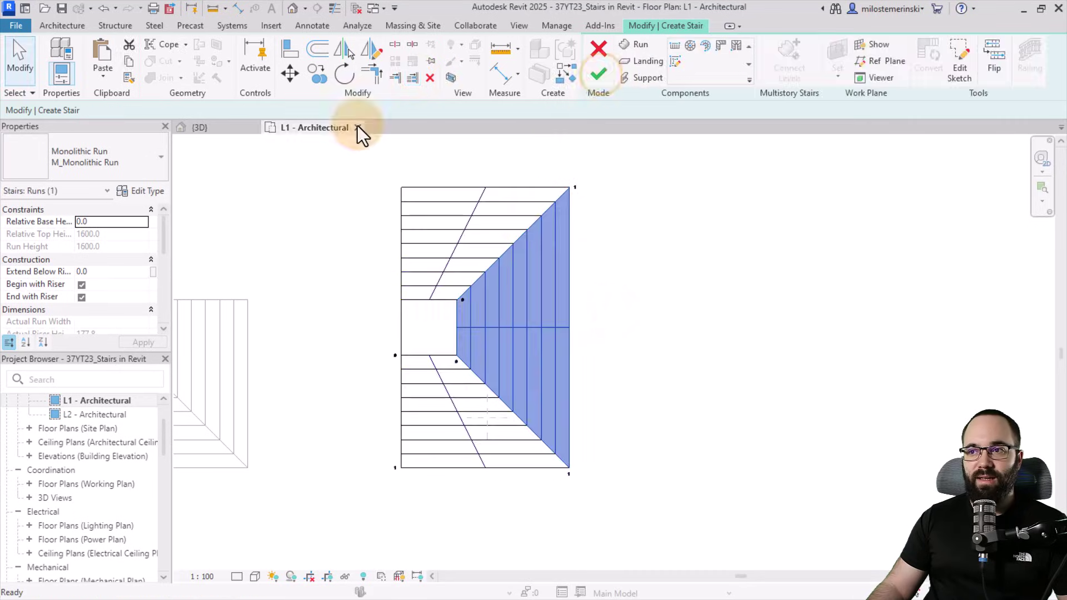
{"action": "left_click", "coordinate": [206, 128]}
- Inspect the new run in 3D and delete the stair's top landing
{"action": "middle_click_drag", "start_coordinate": [756, 442], "coordinate": [753, 476], "text": "shift"}
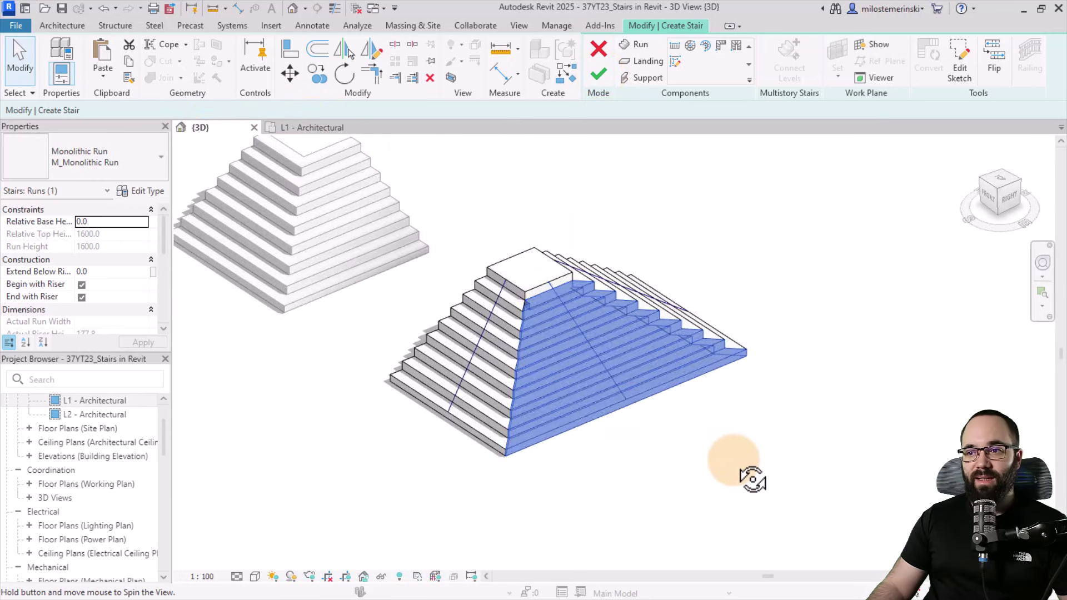
{"action": "scroll", "coordinate": [548, 309], "scroll_direction": "up", "scroll_amount": 6}
{"action": "scroll", "coordinate": [483, 289], "scroll_direction": "down", "scroll_amount": 3}
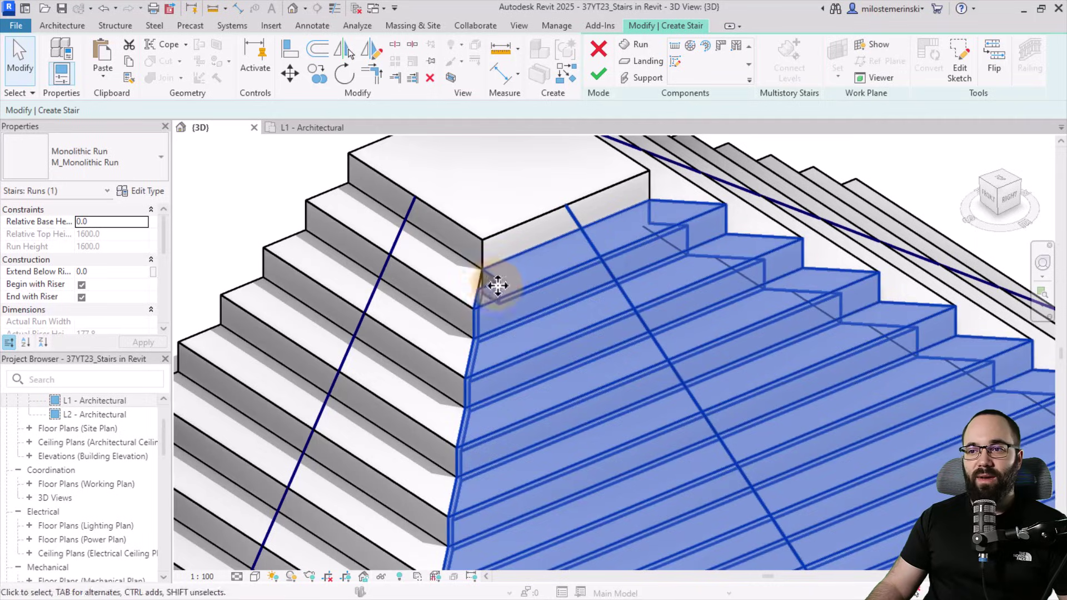
{"action": "scroll", "coordinate": [512, 335], "scroll_direction": "down", "scroll_amount": 2}
{"action": "left_click", "coordinate": [490, 201]}
{"action": "left_click", "coordinate": [490, 222]}
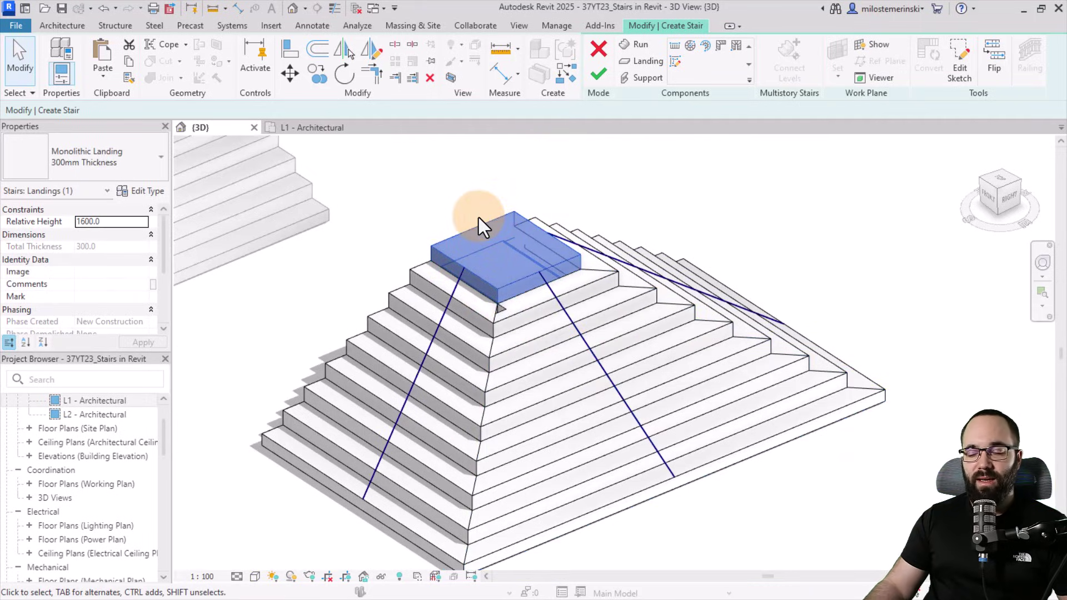
{"action": "key", "text": "Delete"}
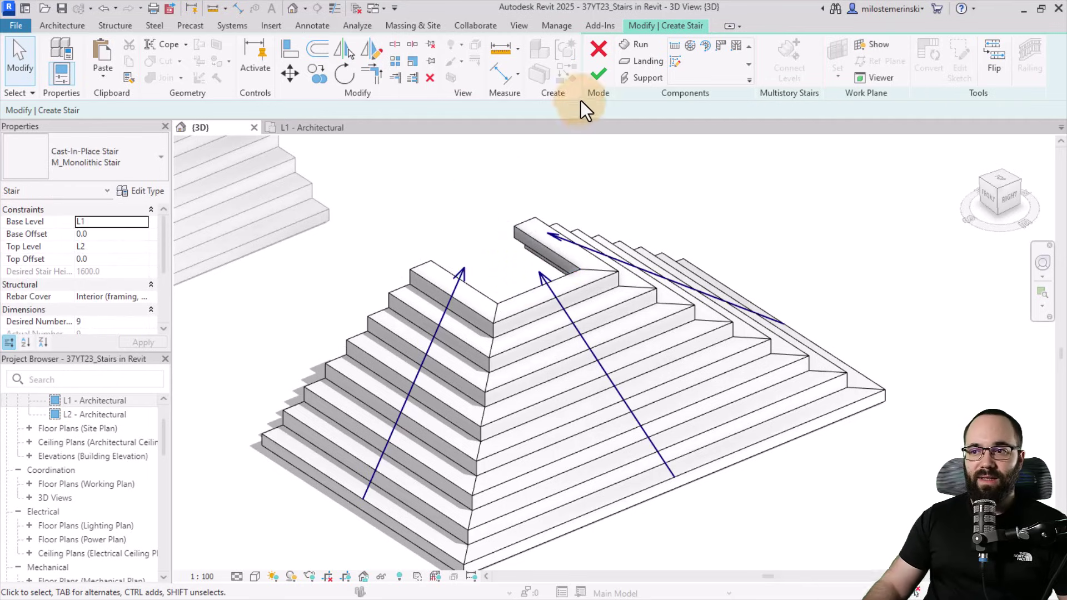
- Finish the stair edit, dismissing the save reminder, and orbit around the three-sided stair
{"action": "left_click", "coordinate": [592, 83]}
{"action": "left_click", "coordinate": [630, 365]}
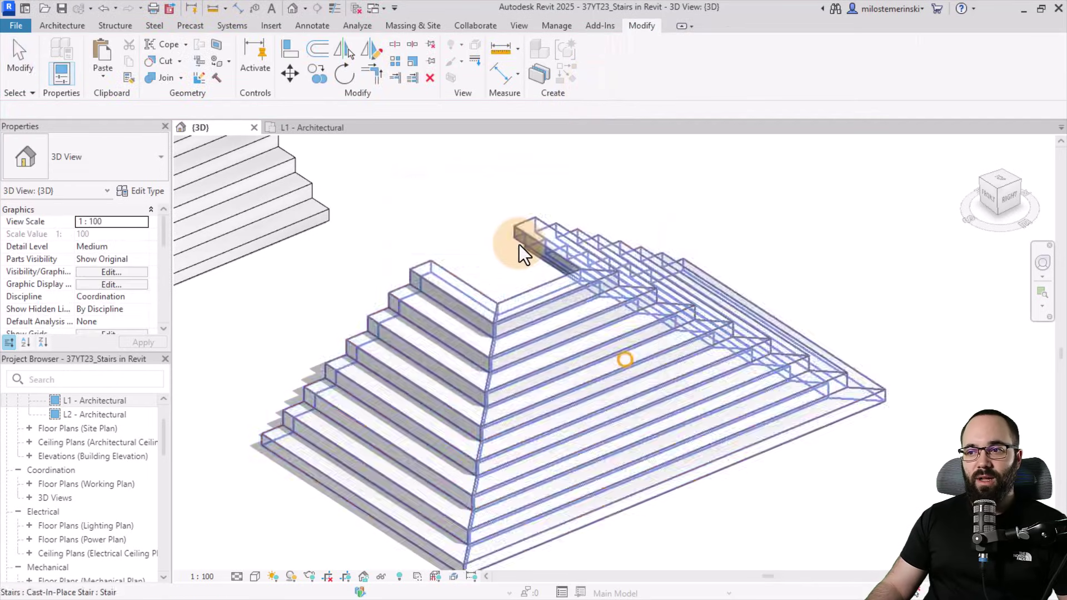
{"action": "middle_click_drag", "start_coordinate": [516, 243], "coordinate": [639, 278], "text": "shift"}
{"action": "left_click_drag", "start_coordinate": [717, 418], "coordinate": [303, 230]}
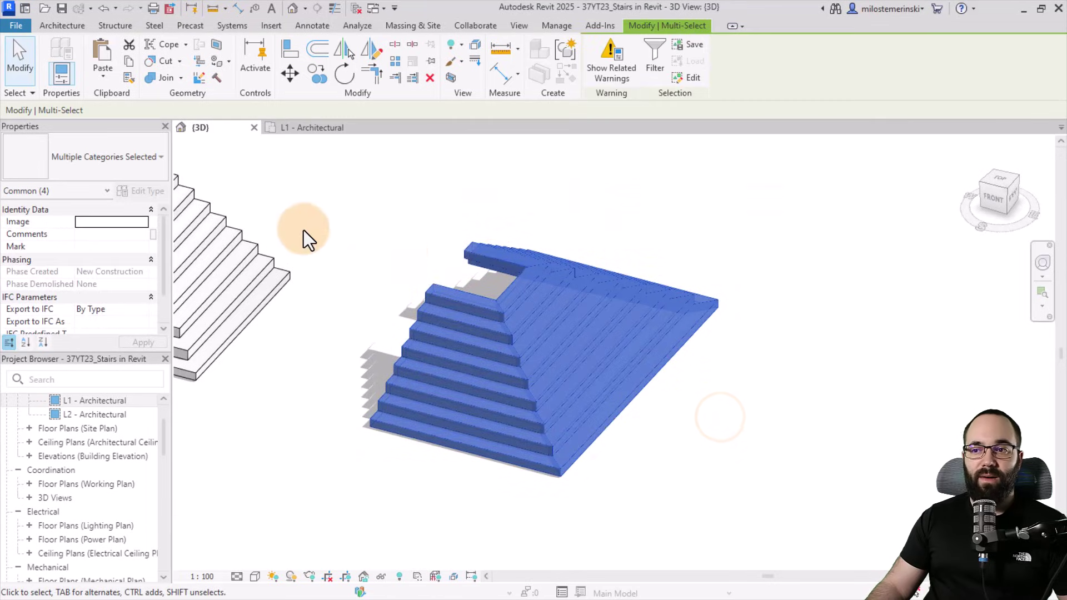
- Change the stair's M_Monolithic Run type underside surface from Stepped to Smooth and apply
{"action": "left_click", "coordinate": [365, 261]}
{"action": "left_click", "coordinate": [432, 291]}
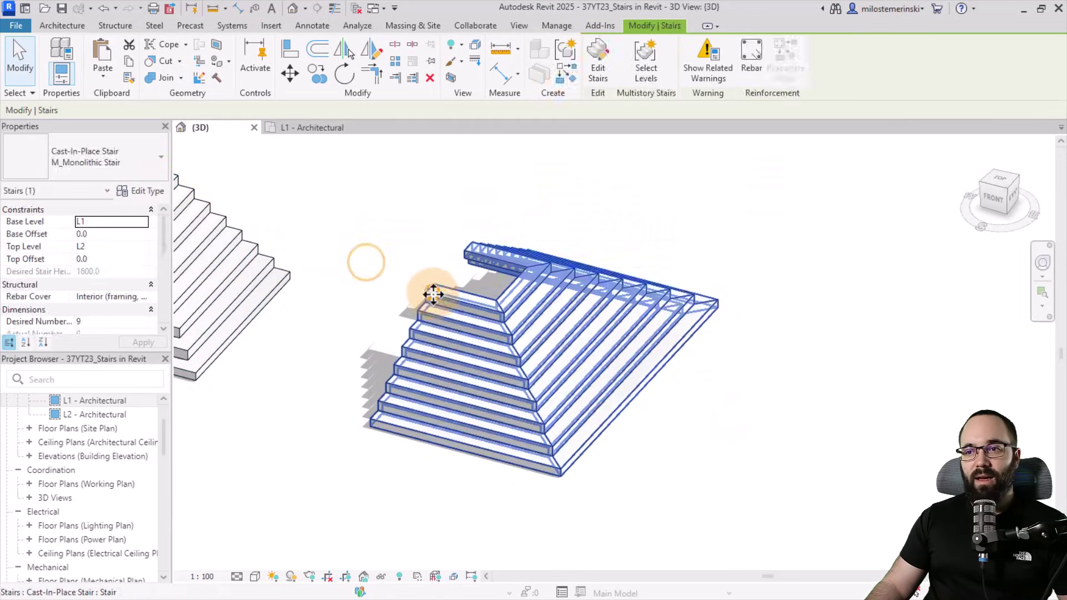
{"action": "left_click", "coordinate": [153, 194]}
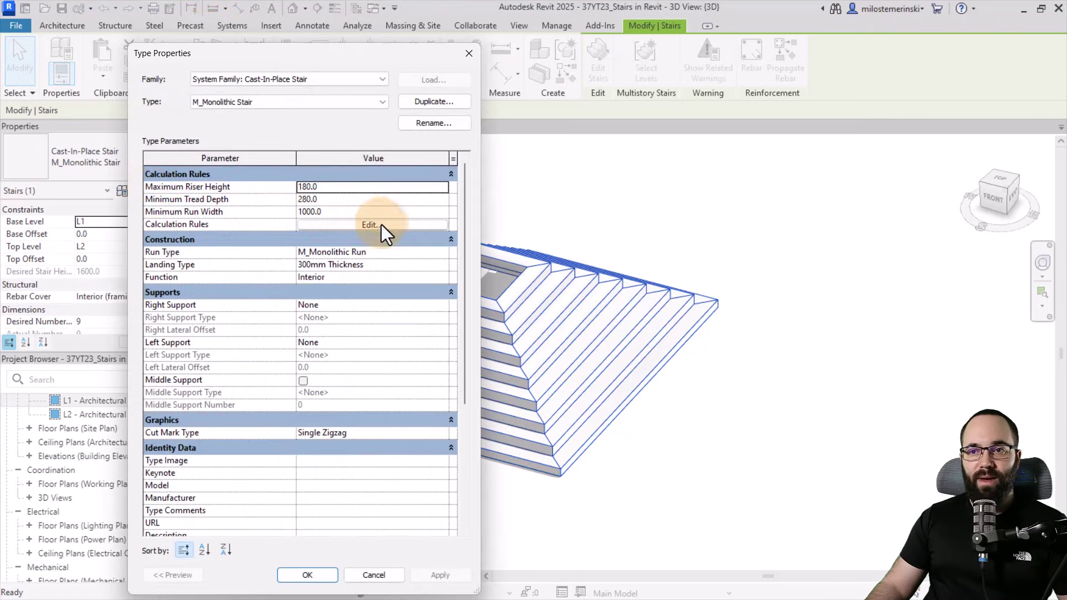
{"action": "left_click", "coordinate": [439, 255]}
{"action": "left_click", "coordinate": [443, 255]}
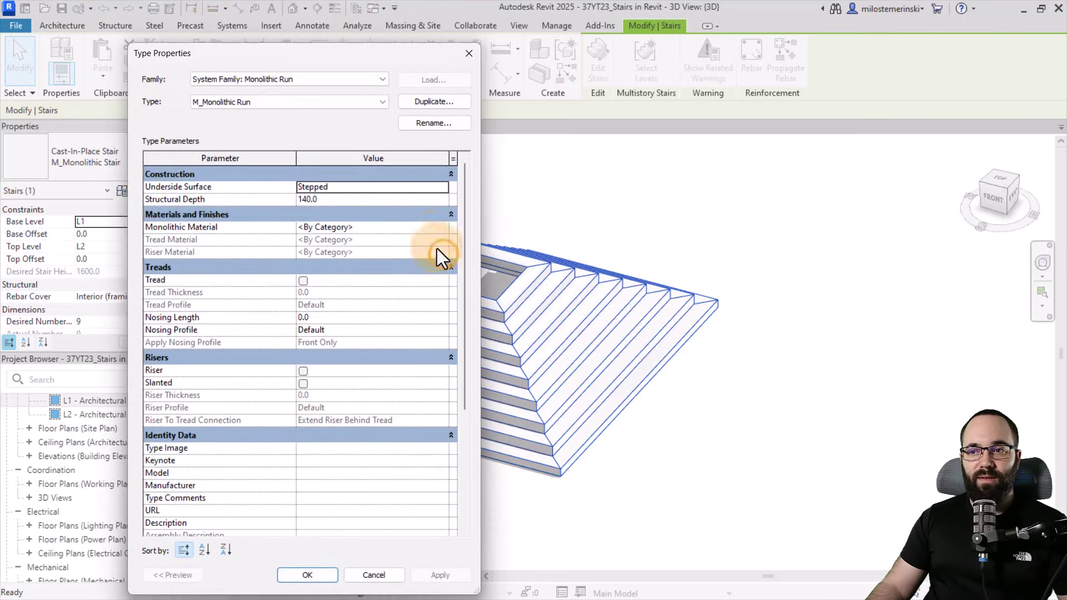
{"action": "left_click", "coordinate": [444, 188]}
{"action": "left_click", "coordinate": [373, 210]}
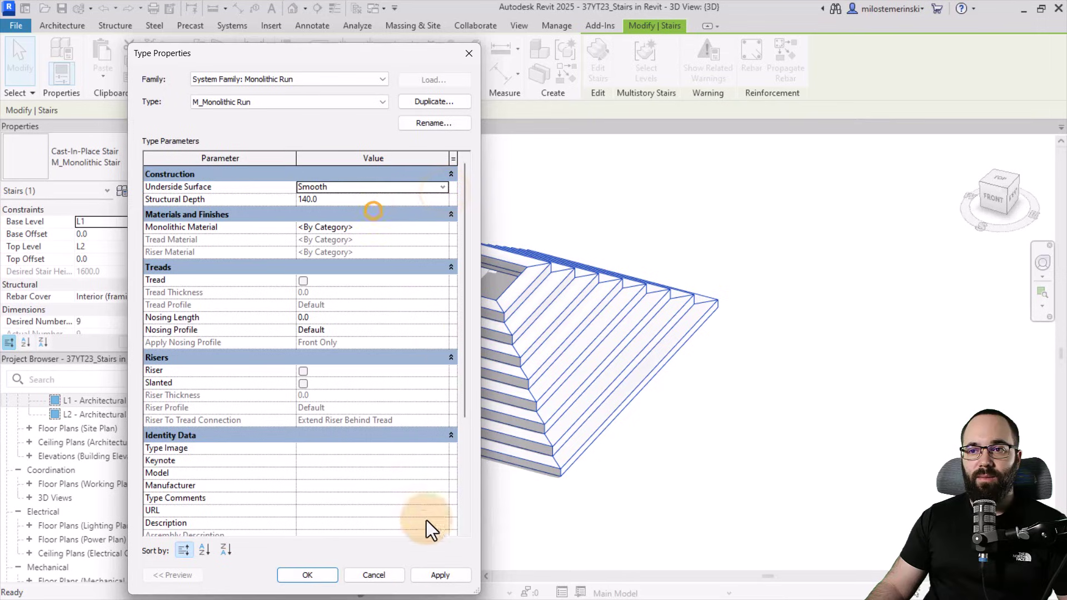
{"action": "left_click", "coordinate": [307, 575]}
{"action": "left_click", "coordinate": [439, 576]}
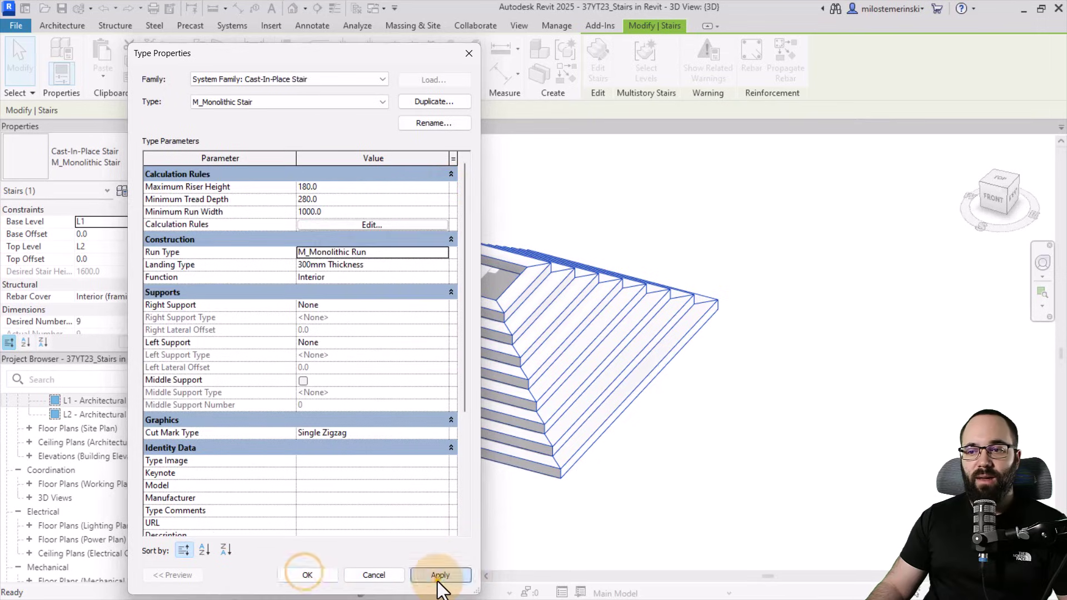
{"action": "left_click", "coordinate": [309, 575]}
- Orbit and pan to view both stairs, then select the two-sided stair
{"action": "left_click", "coordinate": [486, 509]}
{"action": "middle_click_drag", "start_coordinate": [486, 509], "coordinate": [465, 338], "text": "shift"}
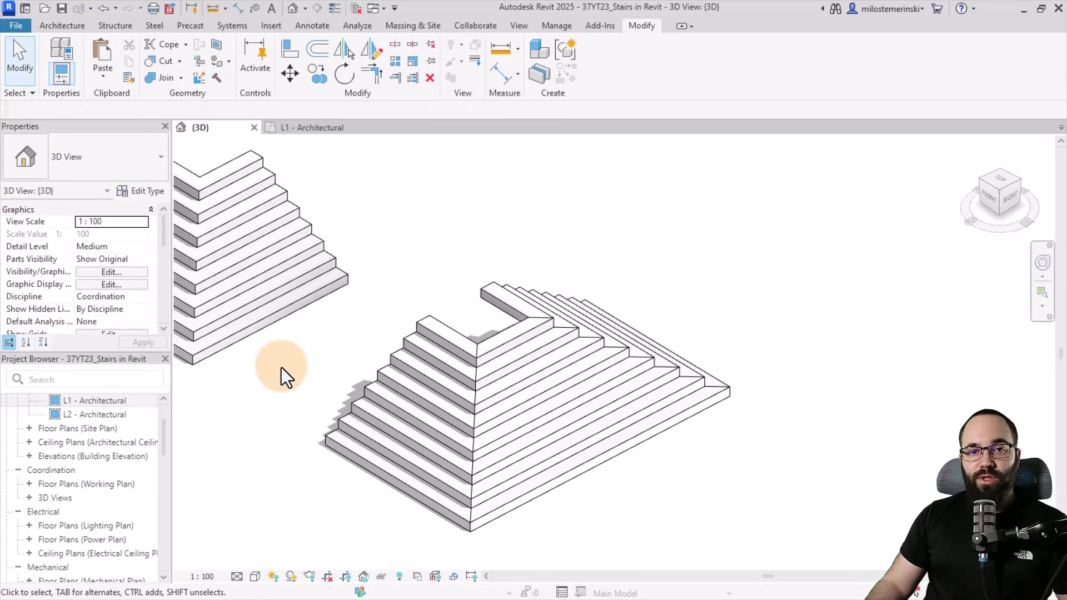
{"action": "middle_click_drag", "start_coordinate": [278, 374], "coordinate": [419, 415]}
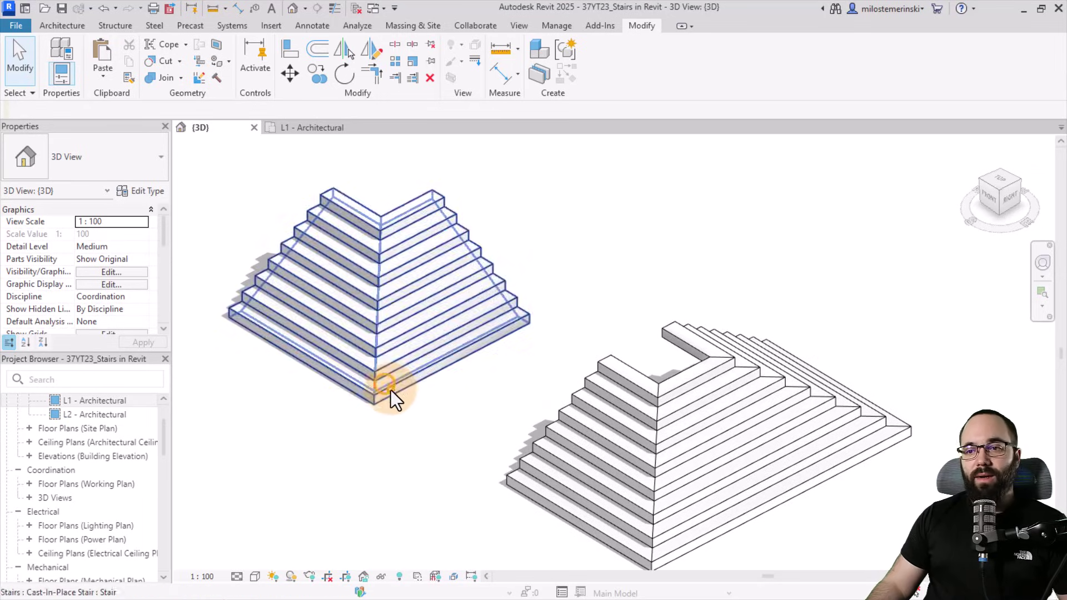
{"action": "left_click", "coordinate": [391, 390]}
{"action": "middle_click_drag", "start_coordinate": [314, 420], "coordinate": [479, 455], "text": "shift"}
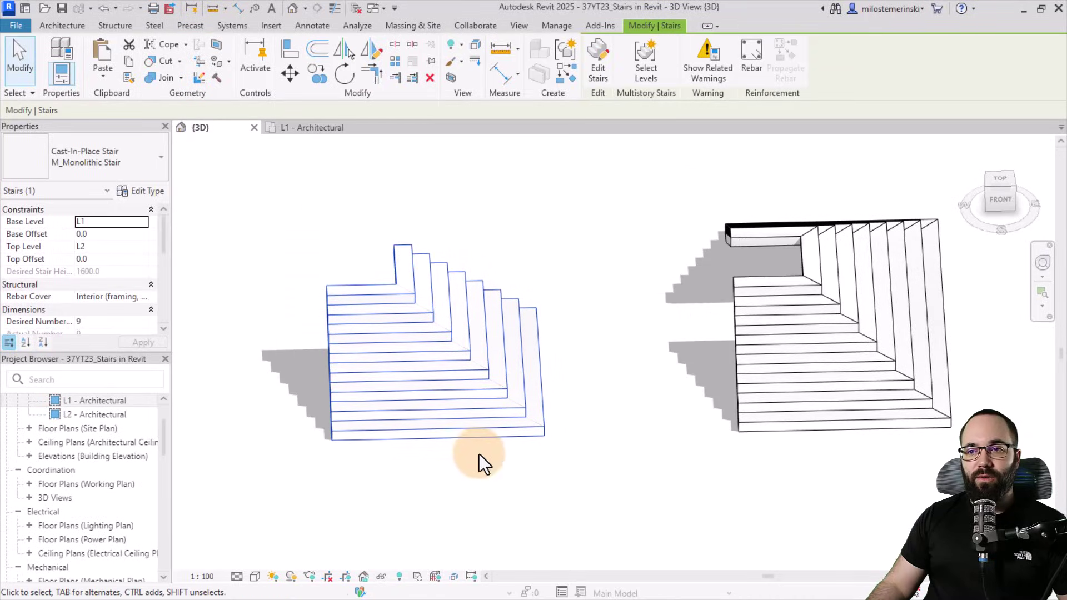
- Copy the two-sided stair sideways so the copy sits beside the original
{"action": "left_click", "coordinate": [316, 82]}
{"action": "left_click", "coordinate": [554, 496]}
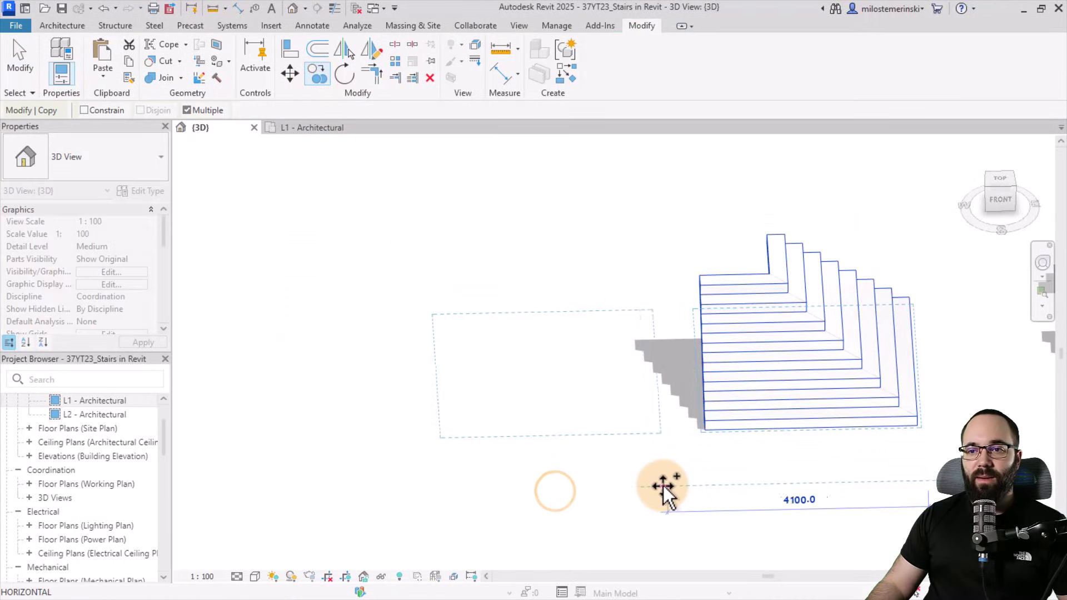
{"action": "left_click", "coordinate": [578, 483]}
{"action": "key", "text": "Escape"}
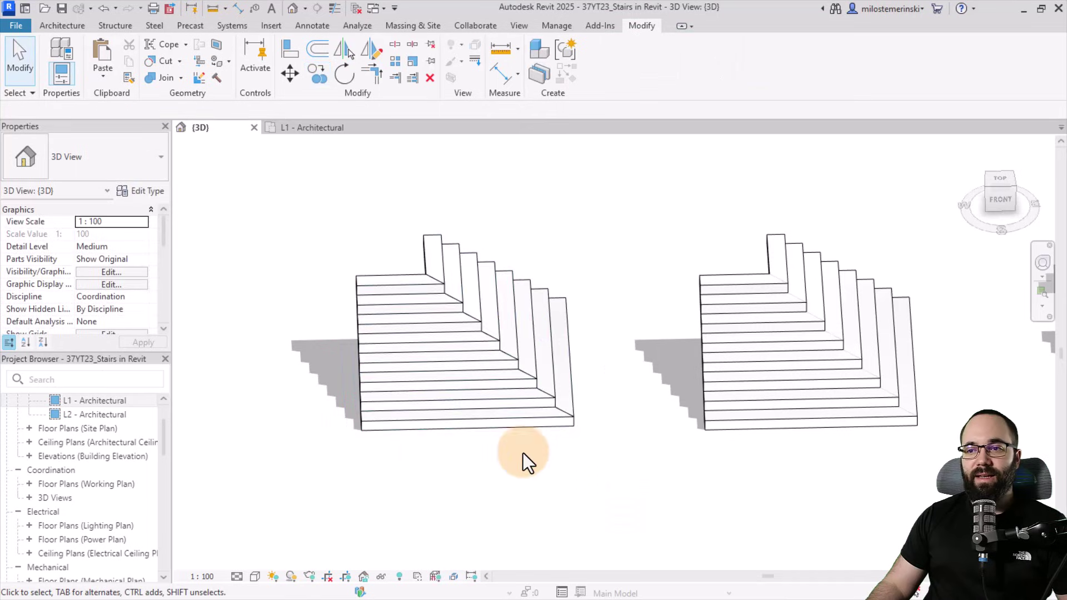
{"action": "left_click", "coordinate": [504, 425]}
{"action": "middle_click_drag", "start_coordinate": [649, 438], "coordinate": [599, 476], "text": "shift"}
- Edit the copied stair in the L1 floor plan and open one of its runs' sketch
{"action": "left_click", "coordinate": [598, 78]}
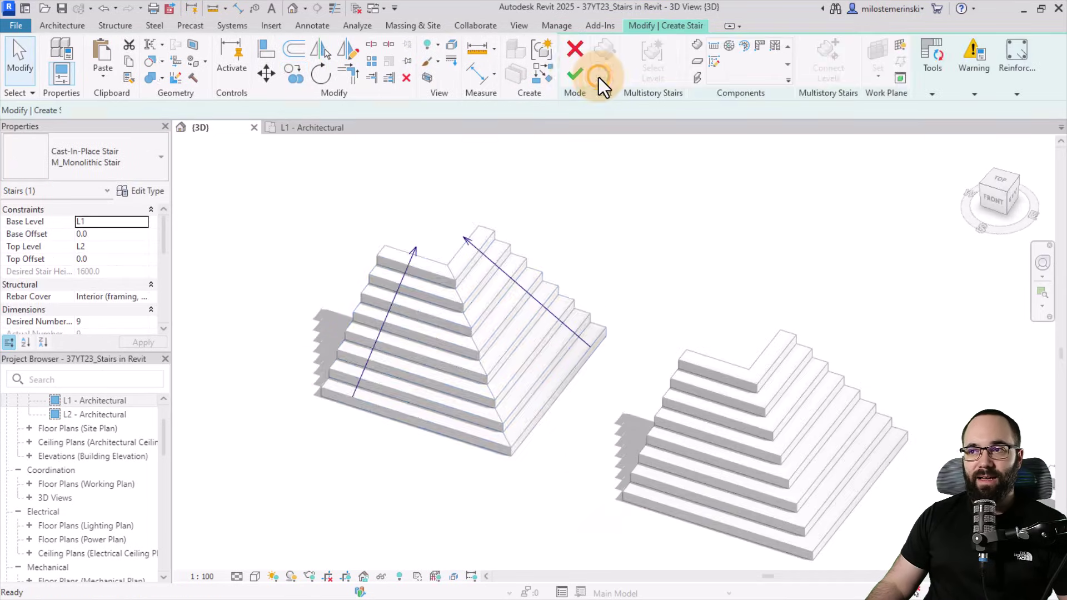
{"action": "left_click", "coordinate": [317, 127]}
{"action": "scroll", "coordinate": [528, 333], "scroll_direction": "down", "scroll_amount": 2}
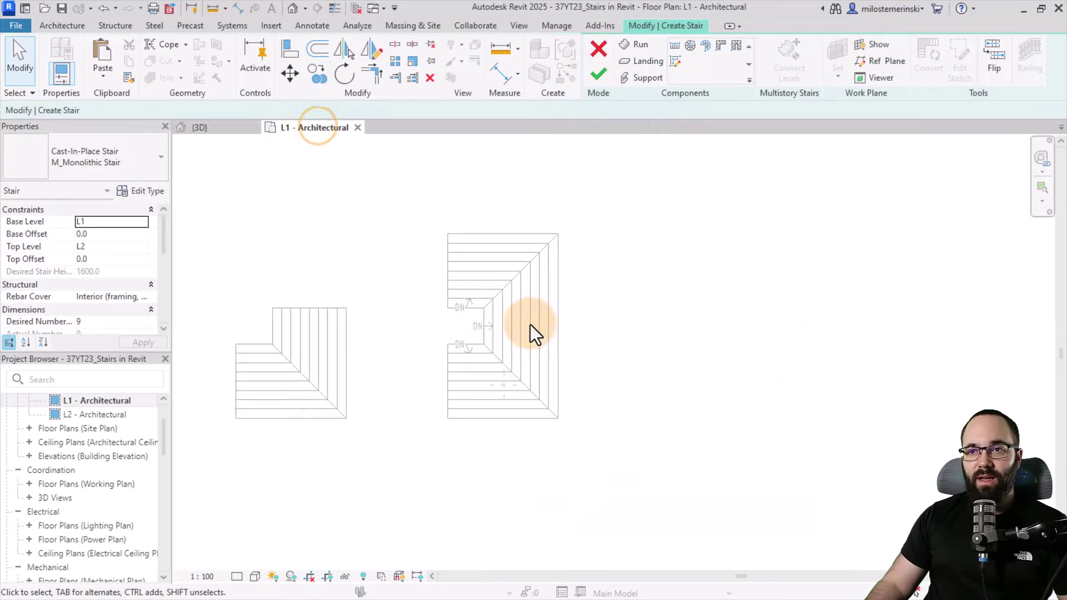
{"action": "middle_click_drag", "start_coordinate": [528, 334], "coordinate": [778, 339]}
{"action": "scroll", "coordinate": [389, 377], "scroll_direction": "up", "scroll_amount": 2}
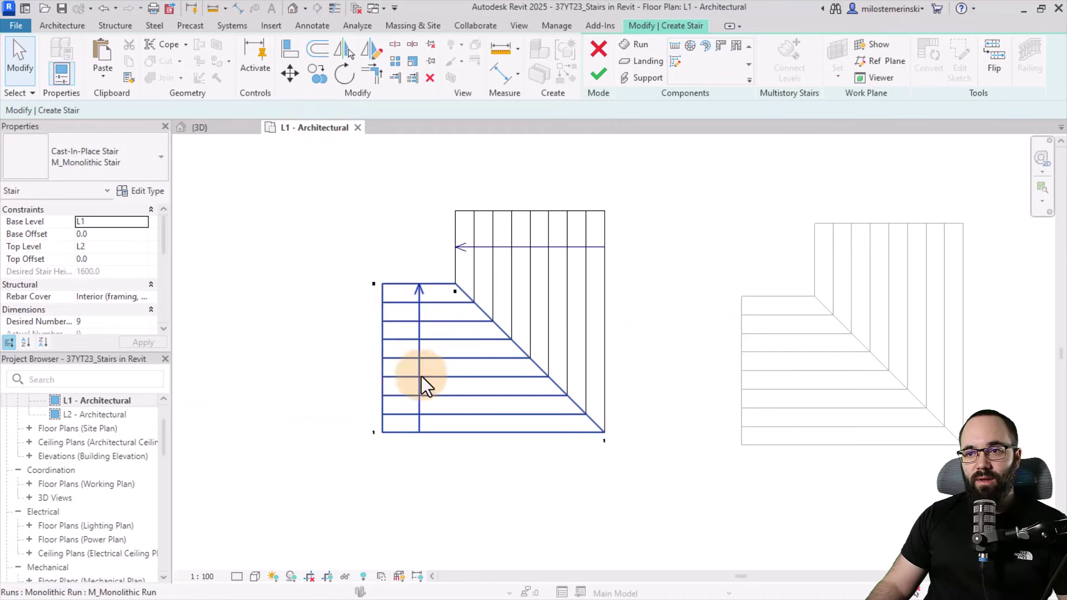
{"action": "left_click", "coordinate": [449, 363]}
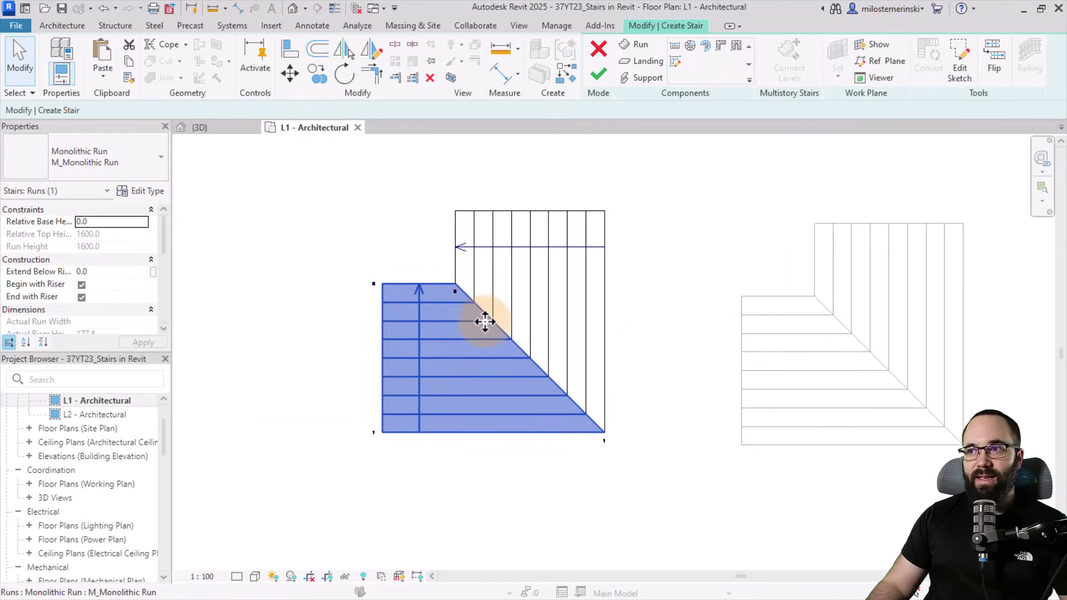
{"action": "left_click", "coordinate": [955, 71]}
{"action": "scroll", "coordinate": [434, 296], "scroll_direction": "up", "scroll_amount": 2}
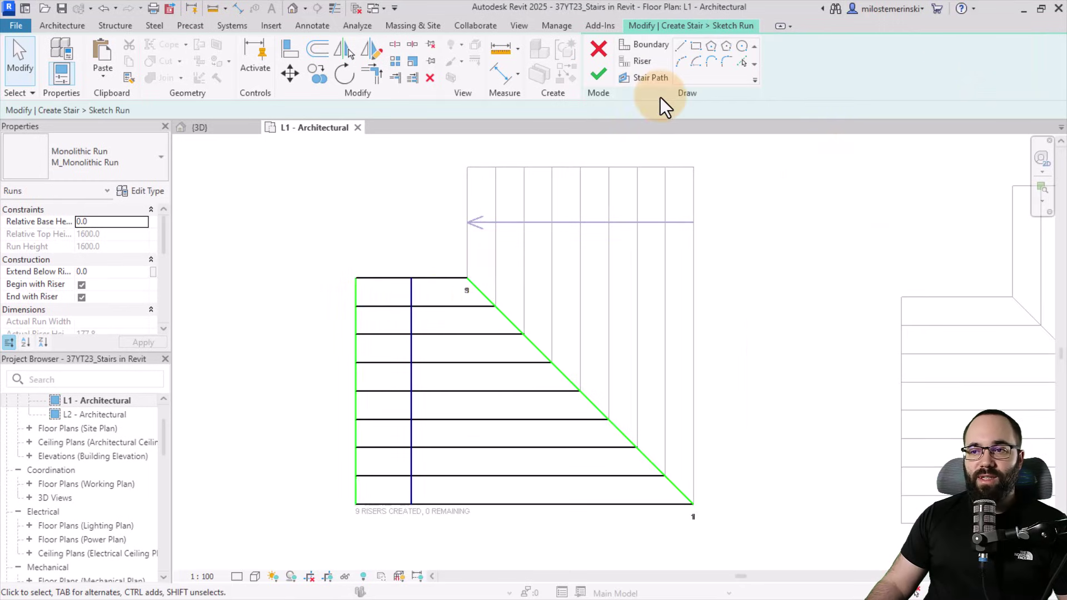
- Draw the first Start-End-Radius arc riser from the riser end to the top corner
{"action": "left_click", "coordinate": [681, 62]}
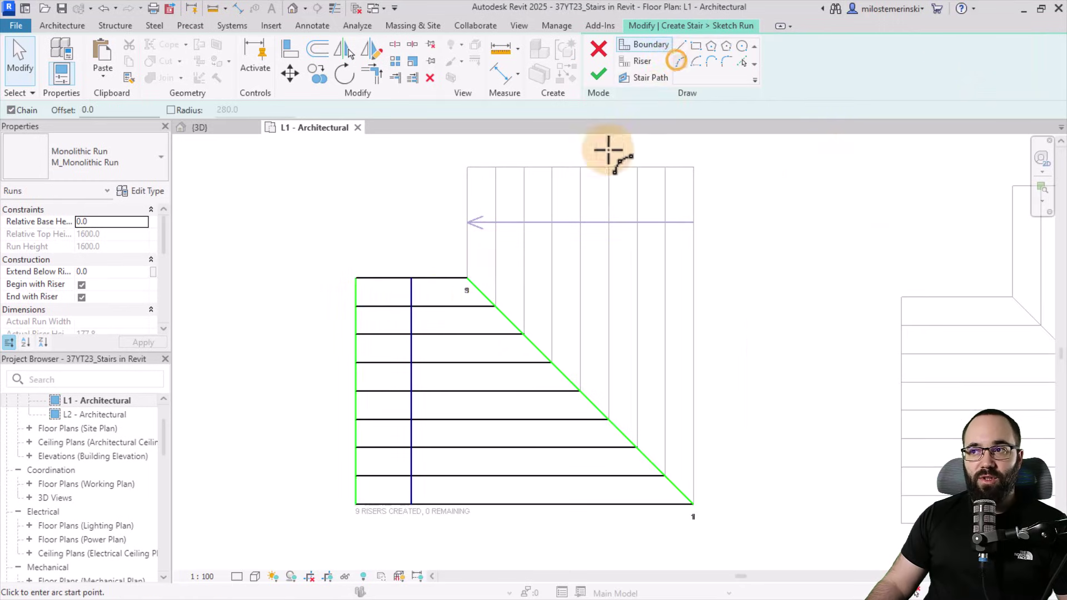
{"action": "left_click", "coordinate": [356, 306]}
{"action": "key", "text": "Escape"}
{"action": "key", "text": "Escape"}
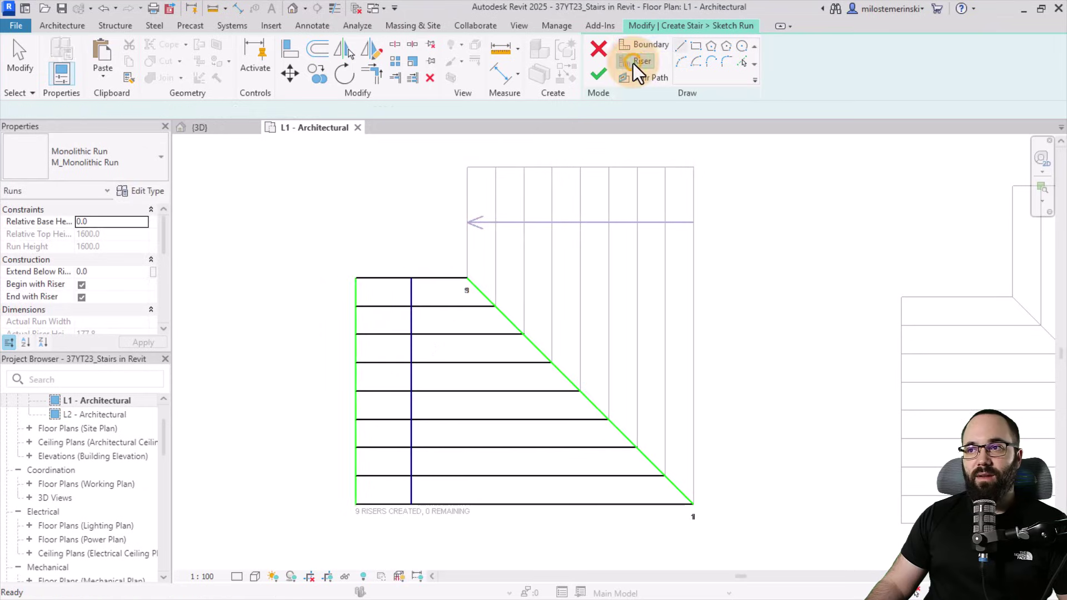
{"action": "left_click", "coordinate": [683, 62]}
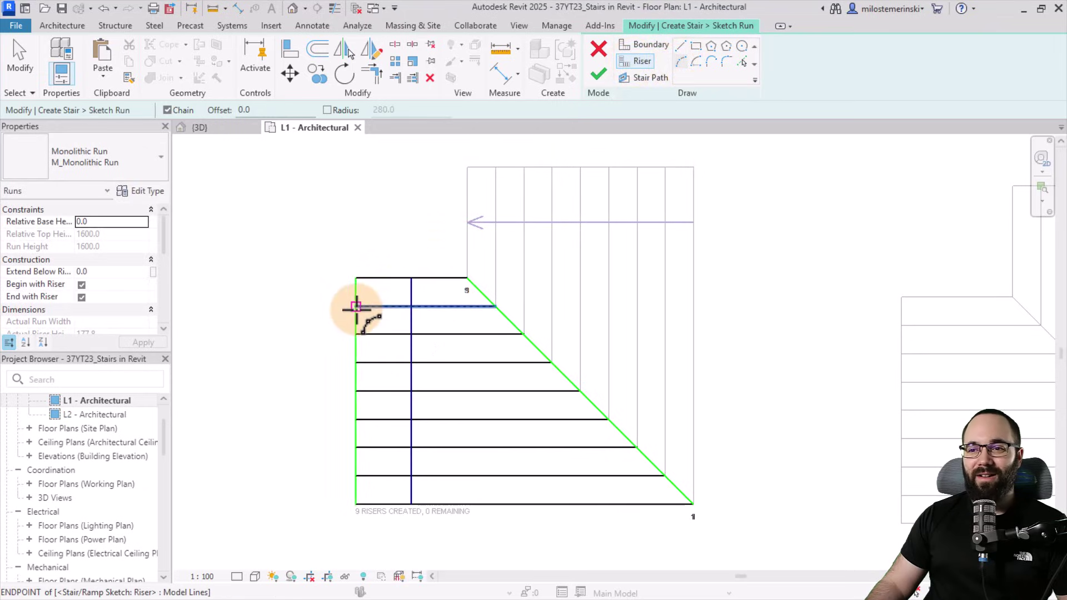
{"action": "left_click", "coordinate": [358, 279]}
{"action": "left_click", "coordinate": [467, 166]}
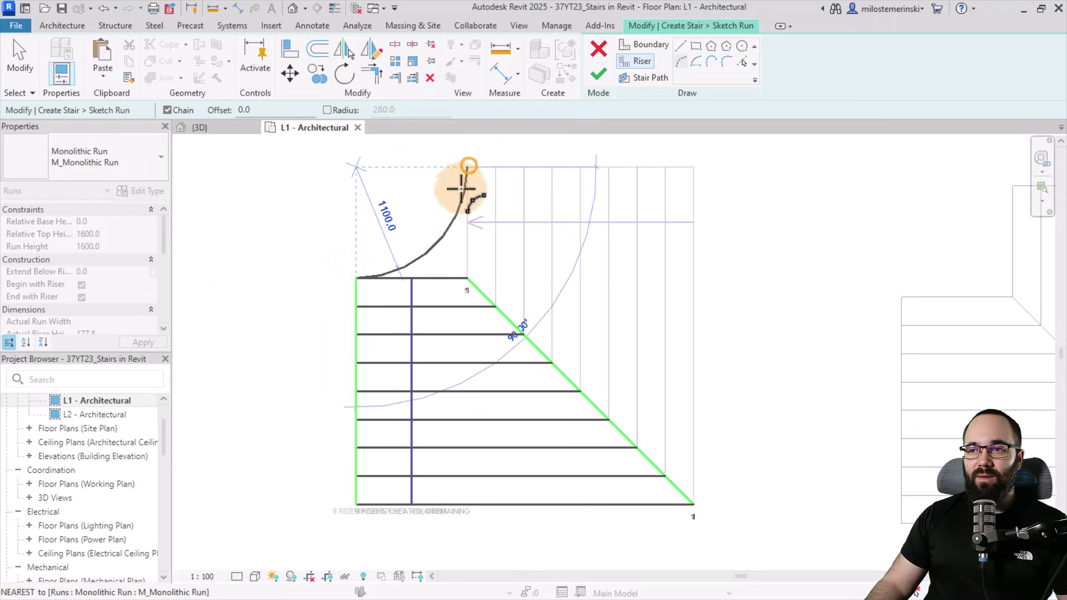
{"action": "left_click", "coordinate": [456, 228]}
- Draw the remaining concentric arc risers, making nine curved risers in total
{"action": "left_click", "coordinate": [353, 306]}
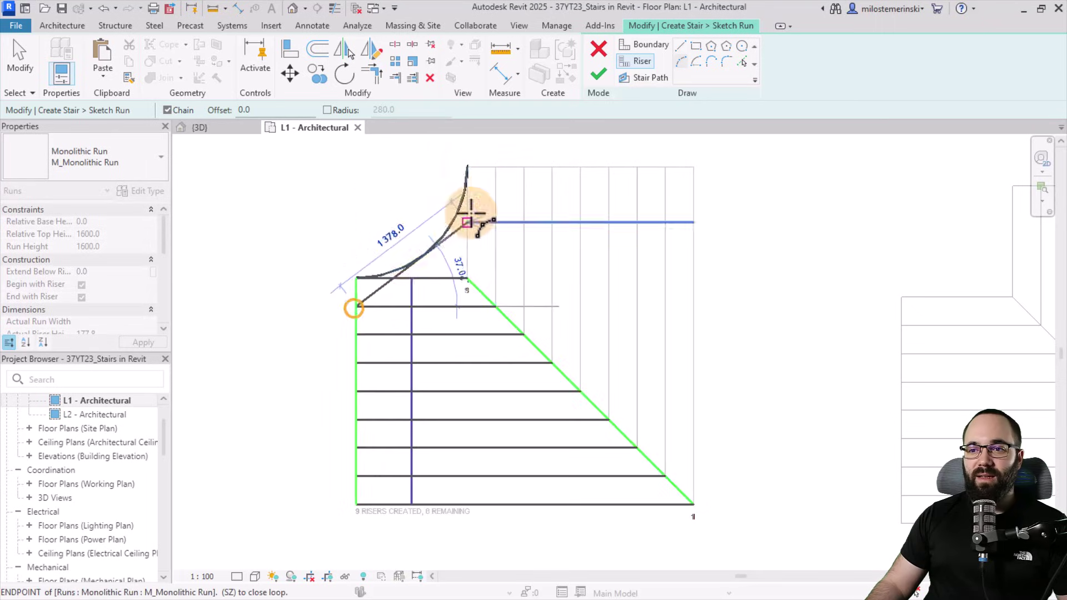
{"action": "left_click", "coordinate": [495, 167]}
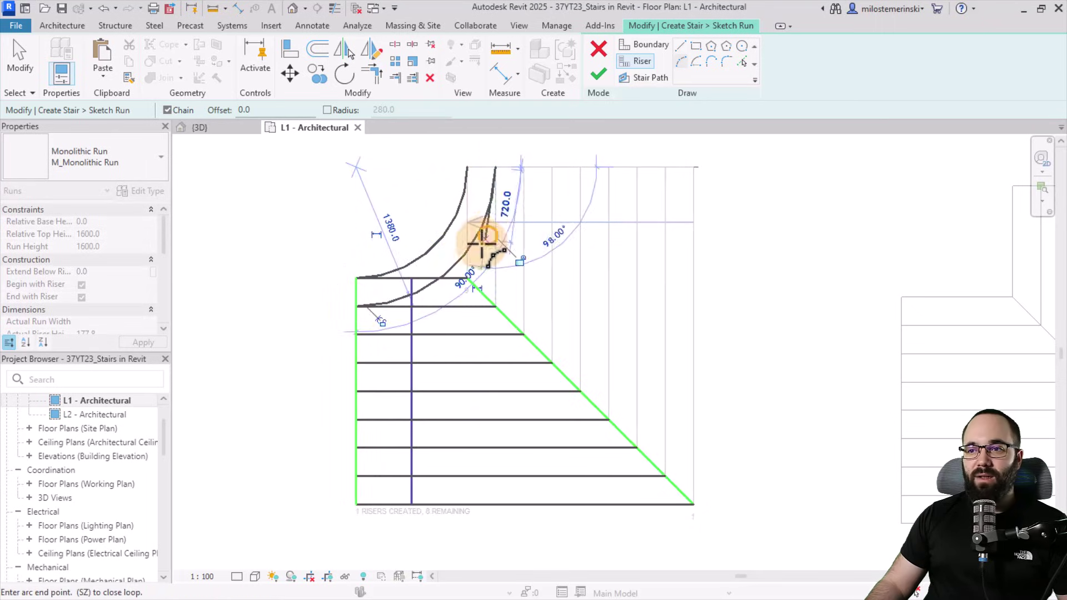
{"action": "left_click", "coordinate": [524, 167]}
{"action": "left_click", "coordinate": [356, 363]}
{"action": "left_click", "coordinate": [552, 167]}
{"action": "left_click", "coordinate": [356, 391]}
{"action": "left_click", "coordinate": [581, 166]}
{"action": "left_click", "coordinate": [507, 353]}
{"action": "left_click", "coordinate": [356, 419]}
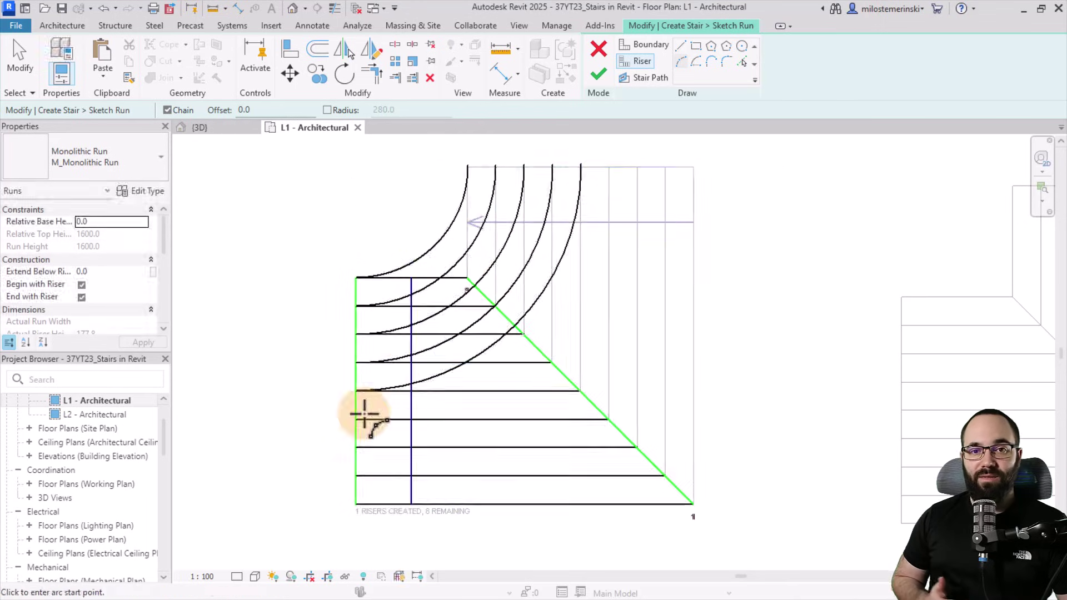
{"action": "left_click", "coordinate": [608, 167]}
{"action": "left_click", "coordinate": [500, 349]}
{"action": "left_click", "coordinate": [661, 161]}
{"action": "left_click", "coordinate": [591, 234]}
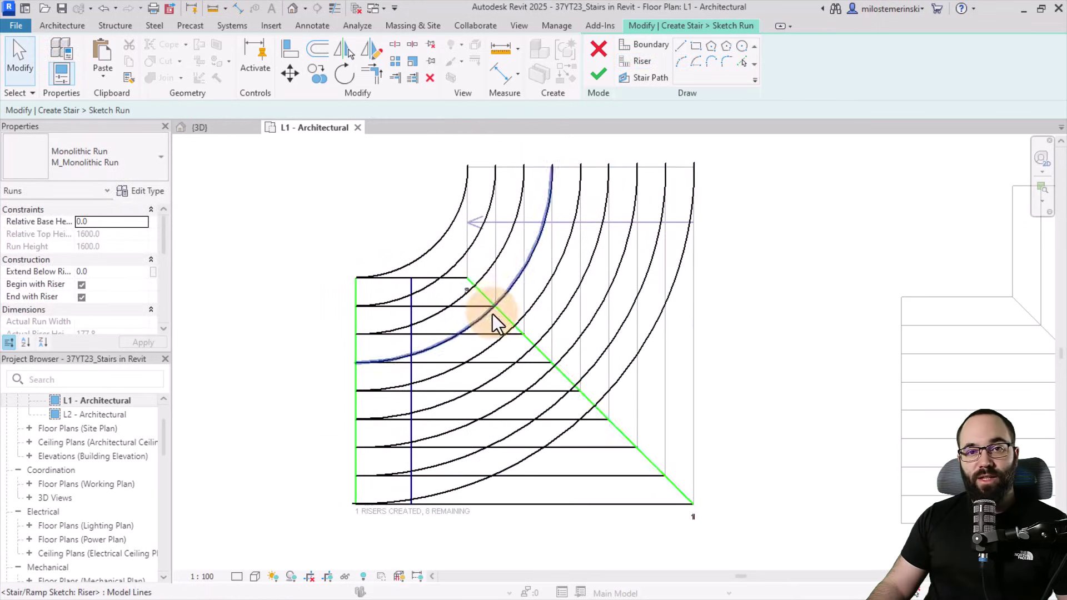
{"action": "key", "text": "Escape"}
- Shorten the diagonal boundary line at both ends so it meets the arcs
{"action": "left_click", "coordinate": [474, 284]}
{"action": "left_click_drag", "start_coordinate": [474, 284], "coordinate": [436, 245]}
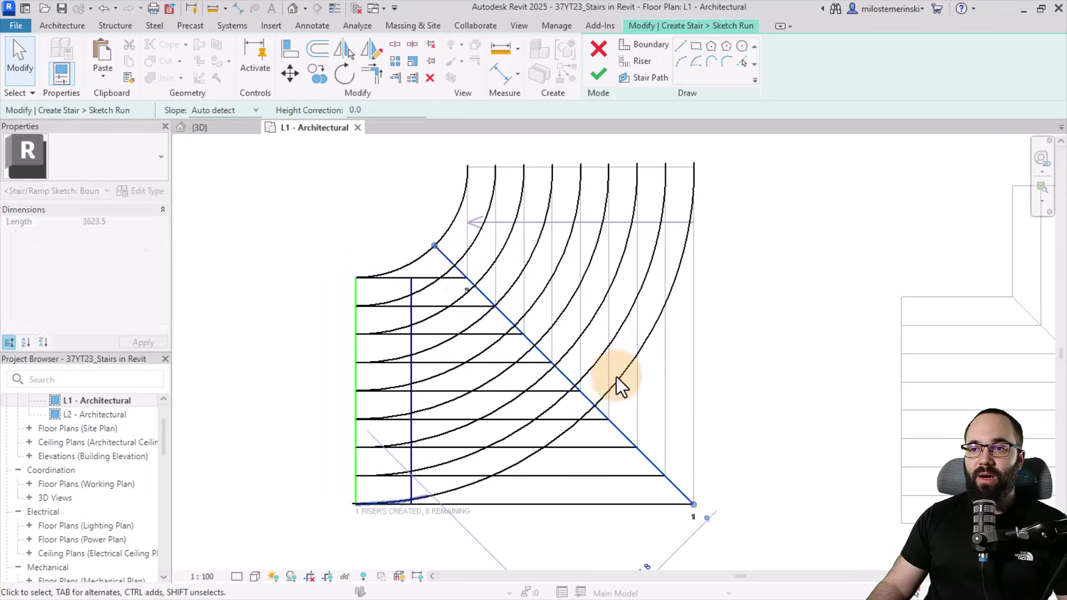
{"action": "left_click_drag", "start_coordinate": [687, 501], "coordinate": [595, 406]}
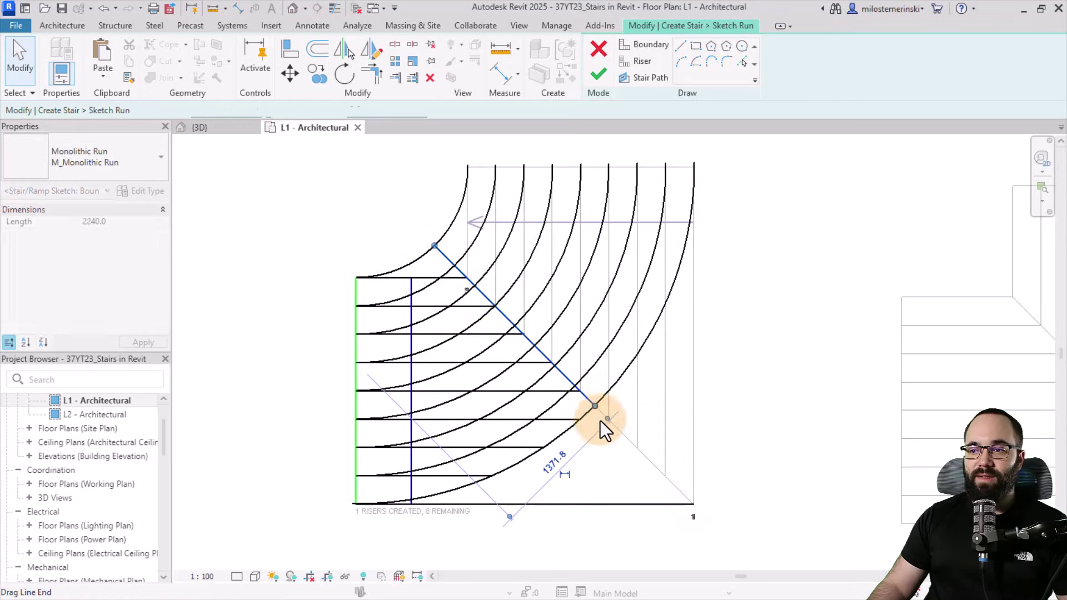
- Select all the old straight risers and delete them
{"action": "left_click", "coordinate": [625, 471]}
{"action": "left_click_drag", "start_coordinate": [599, 505], "coordinate": [464, 483]}
{"action": "left_click", "coordinate": [463, 476], "text": "ctrl"}
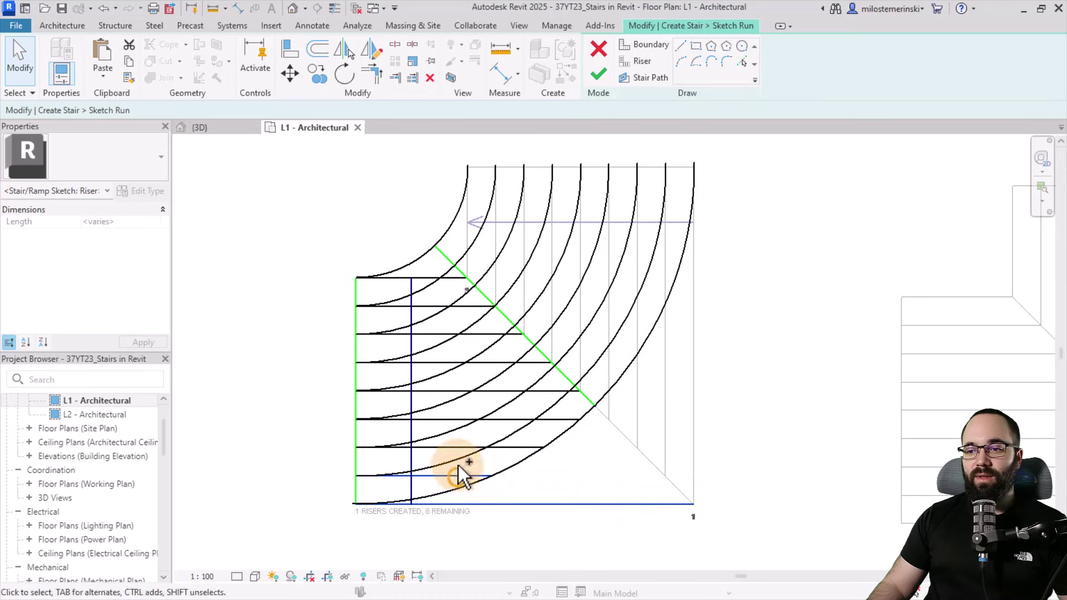
{"action": "left_click", "coordinate": [465, 447], "text": "ctrl"}
{"action": "left_click", "coordinate": [449, 419], "text": "ctrl"}
{"action": "left_click", "coordinate": [438, 391], "text": "ctrl"}
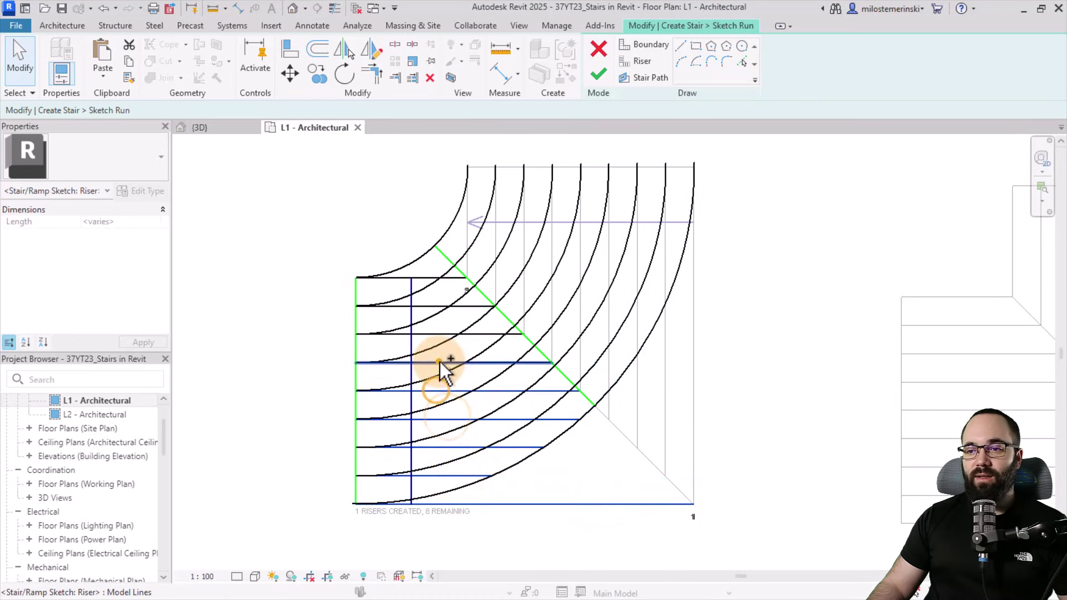
{"action": "left_click", "coordinate": [440, 361], "text": "ctrl"}
{"action": "left_click", "coordinate": [434, 334], "text": "ctrl"}
{"action": "left_click", "coordinate": [427, 305], "text": "ctrl"}
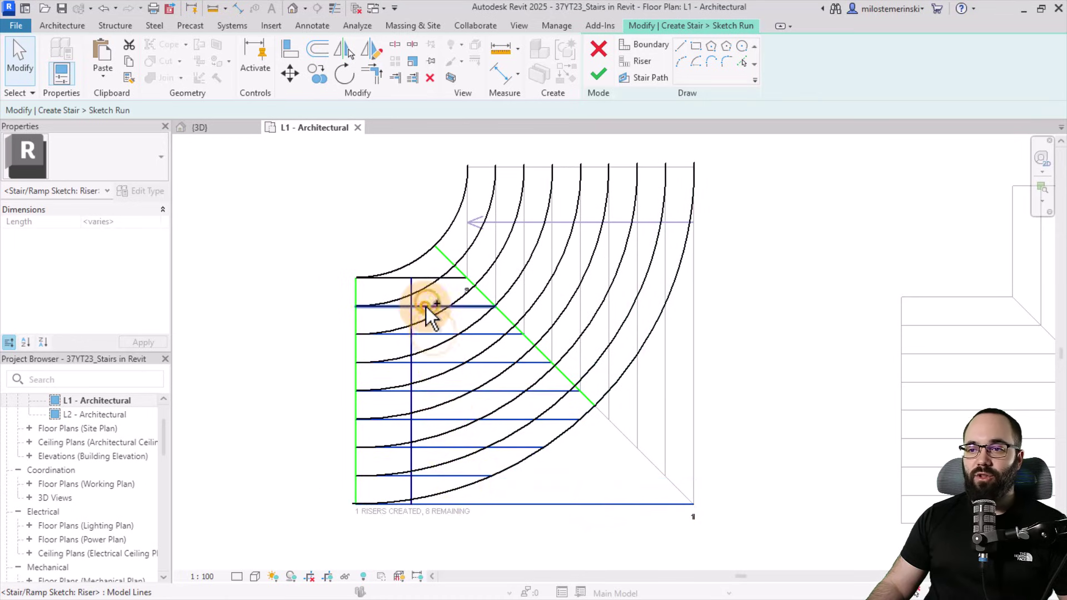
{"action": "left_click", "coordinate": [432, 278], "text": "ctrl"}
{"action": "key", "text": "Delete"}
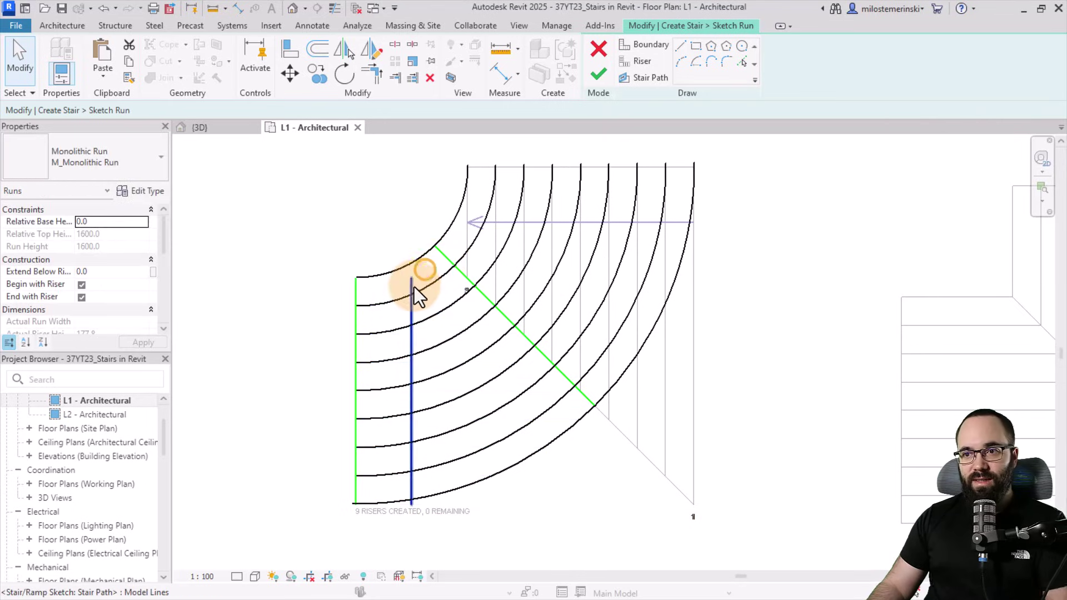
- Trim the top three arc risers at the diagonal boundary
{"action": "left_click", "coordinate": [412, 79]}
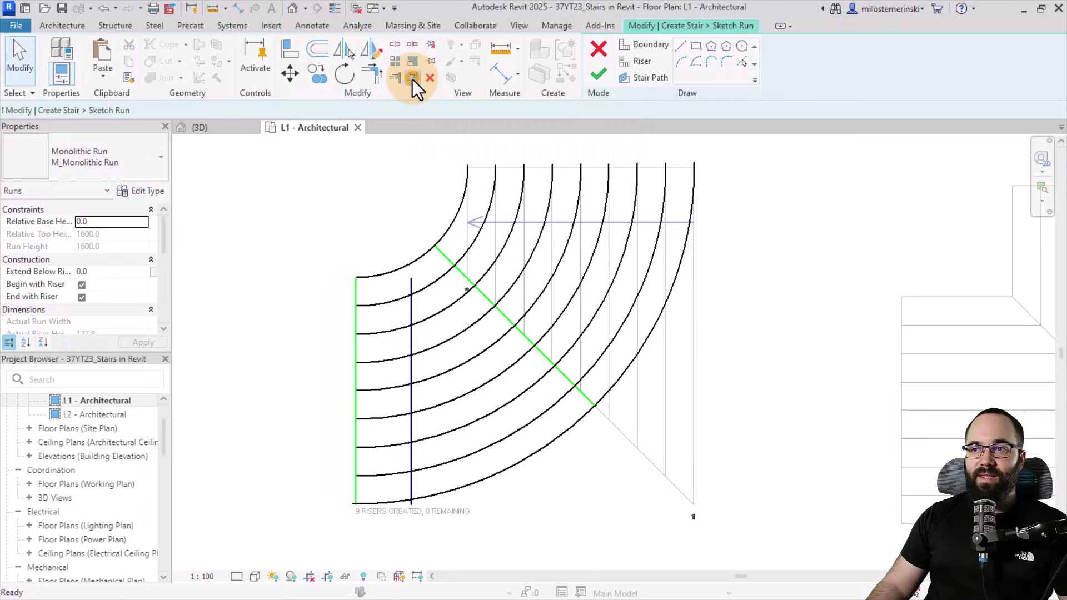
{"action": "left_click", "coordinate": [463, 246]}
{"action": "left_click", "coordinate": [425, 256]}
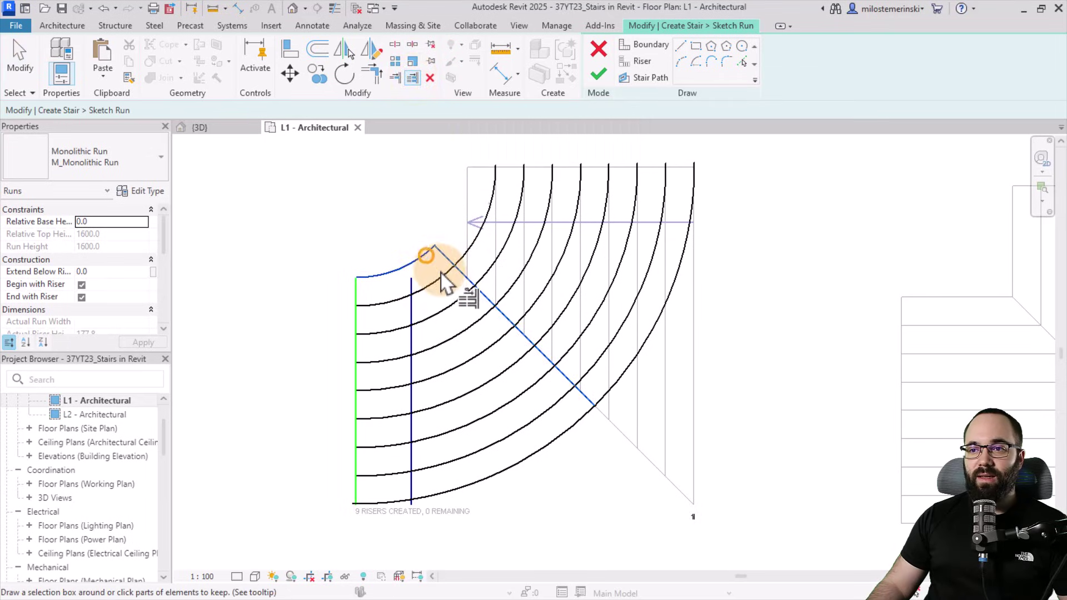
{"action": "left_click", "coordinate": [443, 273]}
{"action": "left_click", "coordinate": [460, 295]}
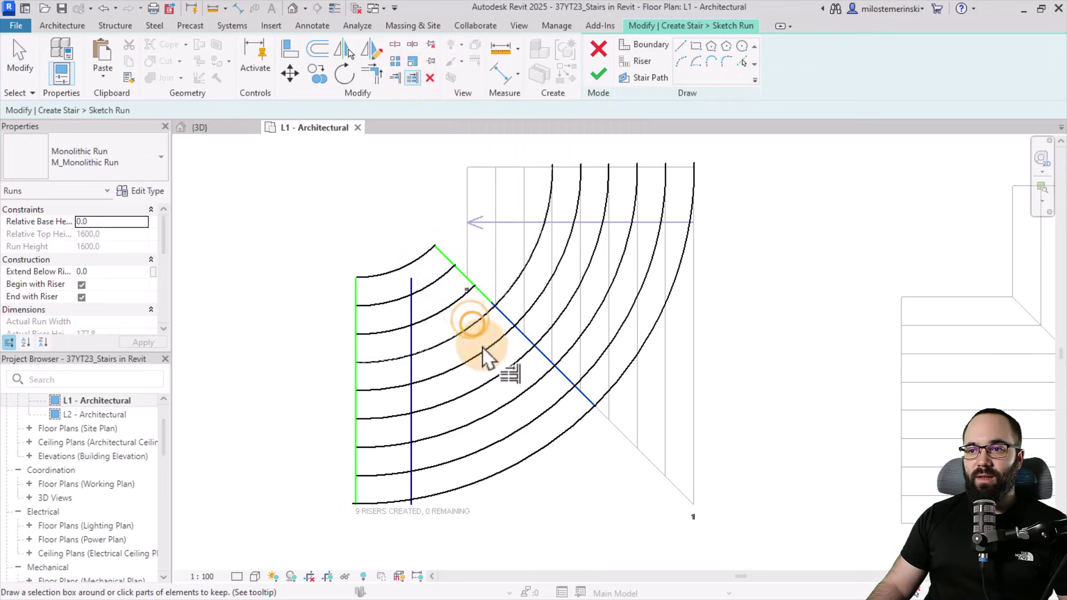
{"action": "left_click", "coordinate": [537, 456]}
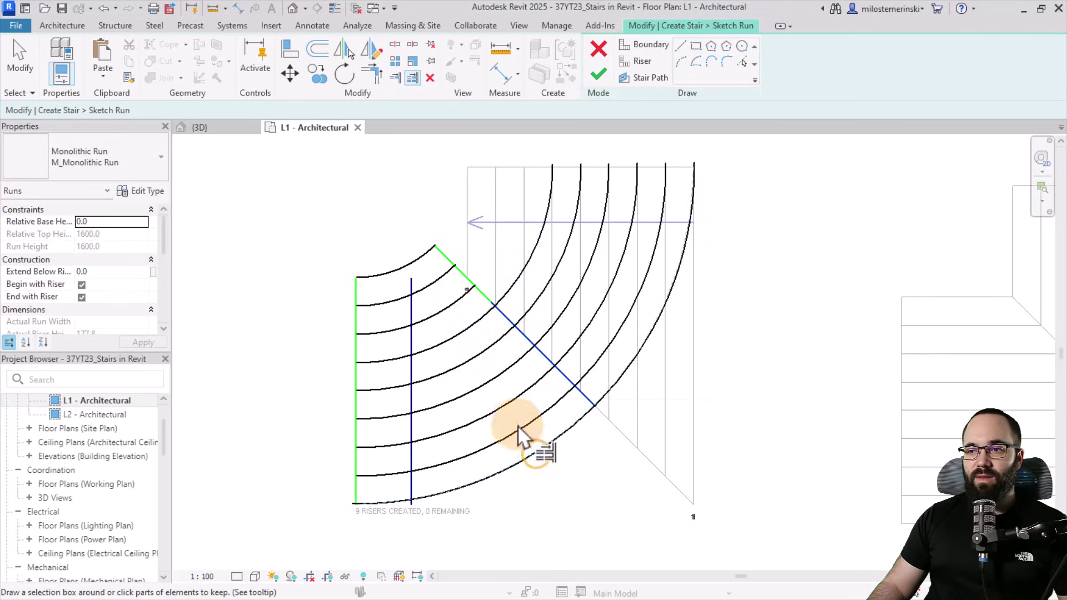
- Trim all the lower arc risers at the diagonal boundary as well
{"action": "left_click", "coordinate": [412, 78]}
{"action": "left_click", "coordinate": [459, 270]}
{"action": "left_click_drag", "start_coordinate": [547, 469], "coordinate": [464, 361]}
{"action": "left_click", "coordinate": [467, 331]}
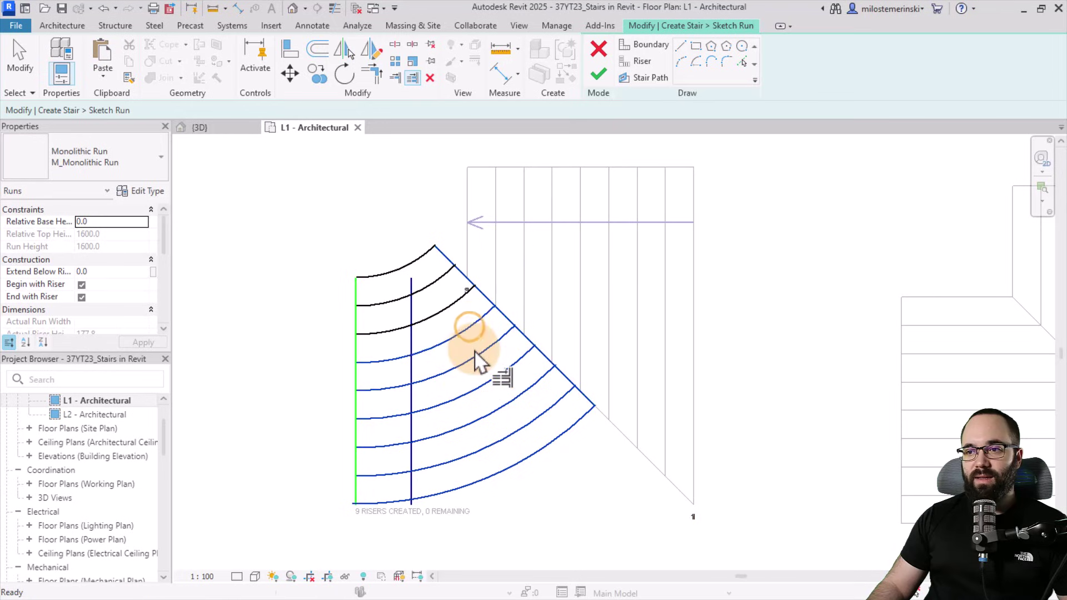
{"action": "key", "text": "Escape"}
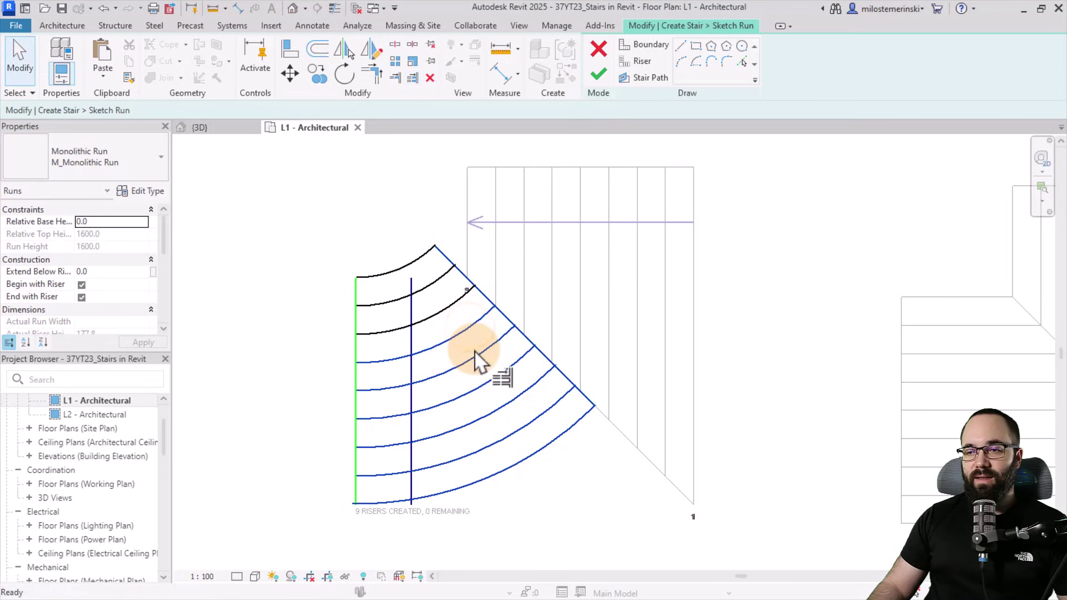
- Re-angle the stair path by moving its top end up-left and bottom end right
{"action": "left_click", "coordinate": [410, 316]}
{"action": "mouse_move", "coordinate": [411, 281]}
{"action": "left_mouse_down"}
{"action": "mouse_move", "coordinate": [410, 268]}
{"action": "mouse_move", "coordinate": [398, 270]}
{"action": "left_mouse_up"}
{"action": "left_click_drag", "start_coordinate": [411, 504], "coordinate": [495, 459]}
- Finish the curved run sketch and delete the straight run
{"action": "left_click", "coordinate": [598, 75]}
{"action": "left_click", "coordinate": [463, 188]}
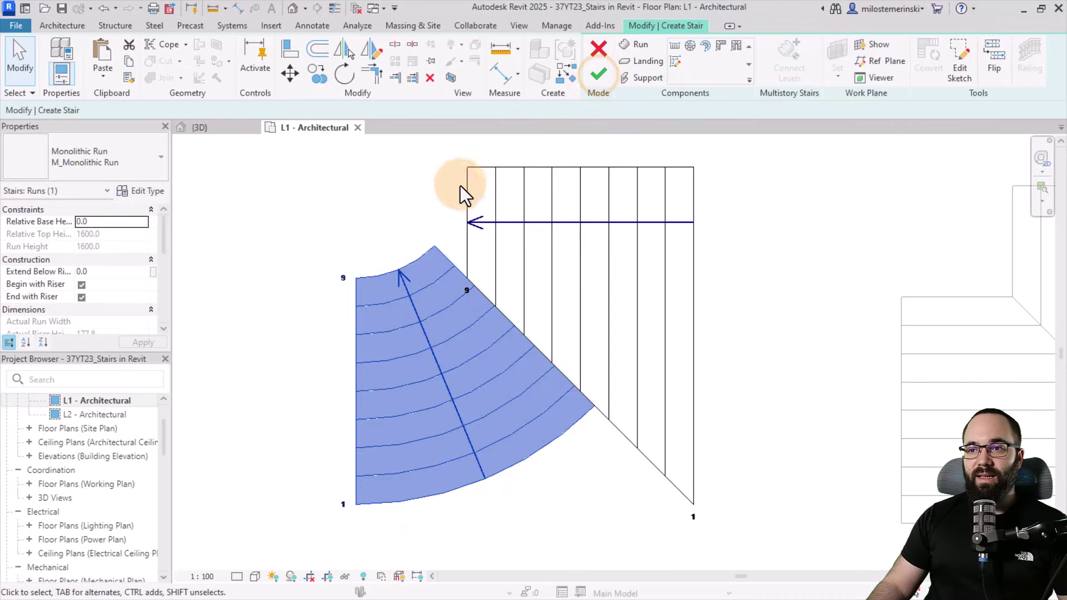
{"action": "key", "text": "Delete"}
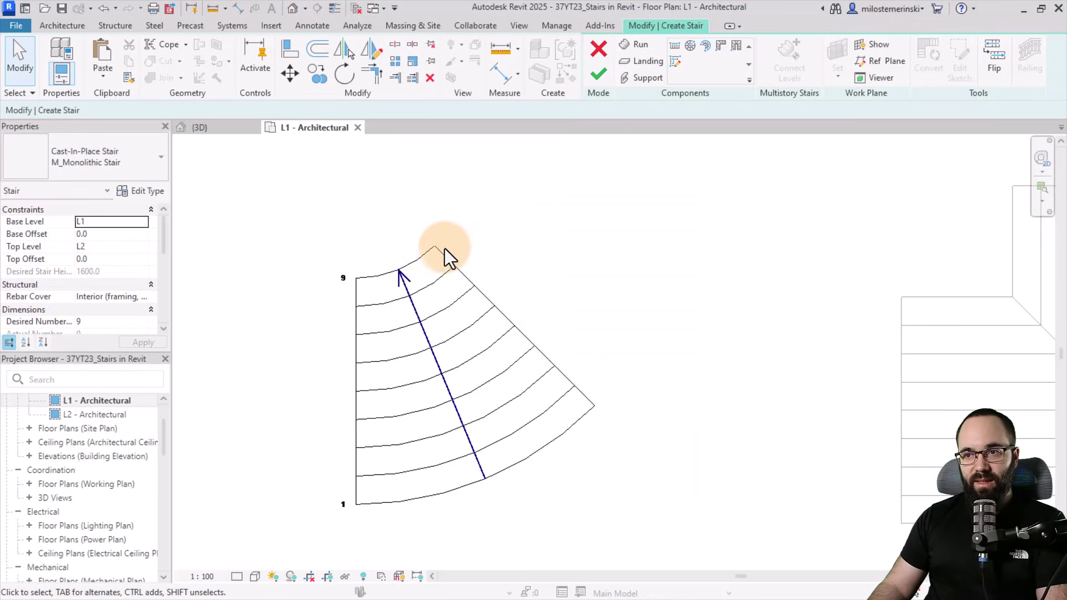
- Mirror the curved run about its right edge, finish the stair, and view it in 3D
{"action": "left_click", "coordinate": [445, 249]}
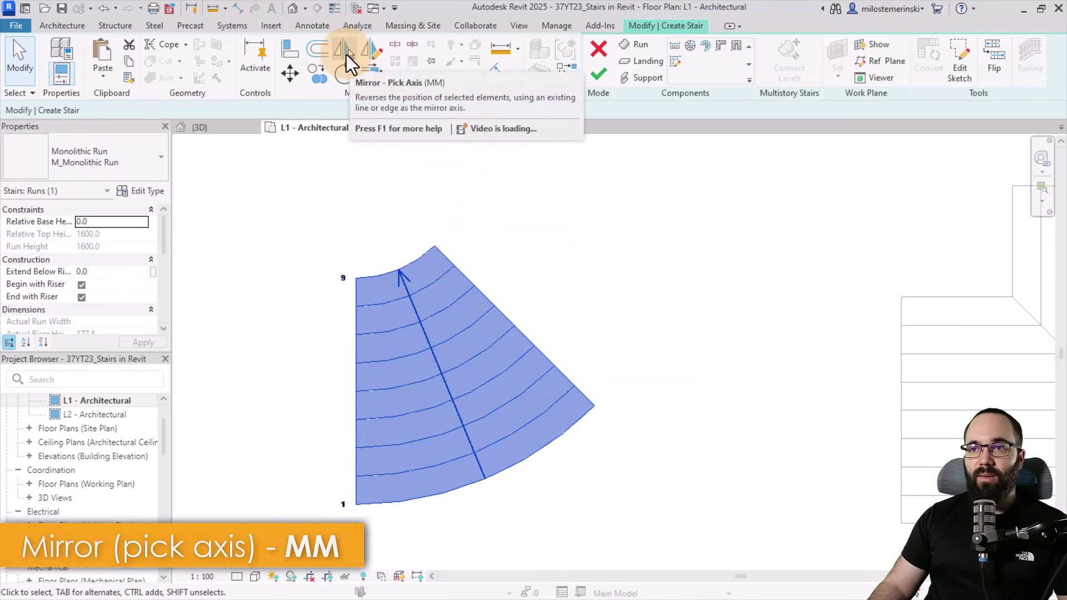
{"action": "left_click", "coordinate": [346, 55]}
{"action": "left_click", "coordinate": [442, 252]}
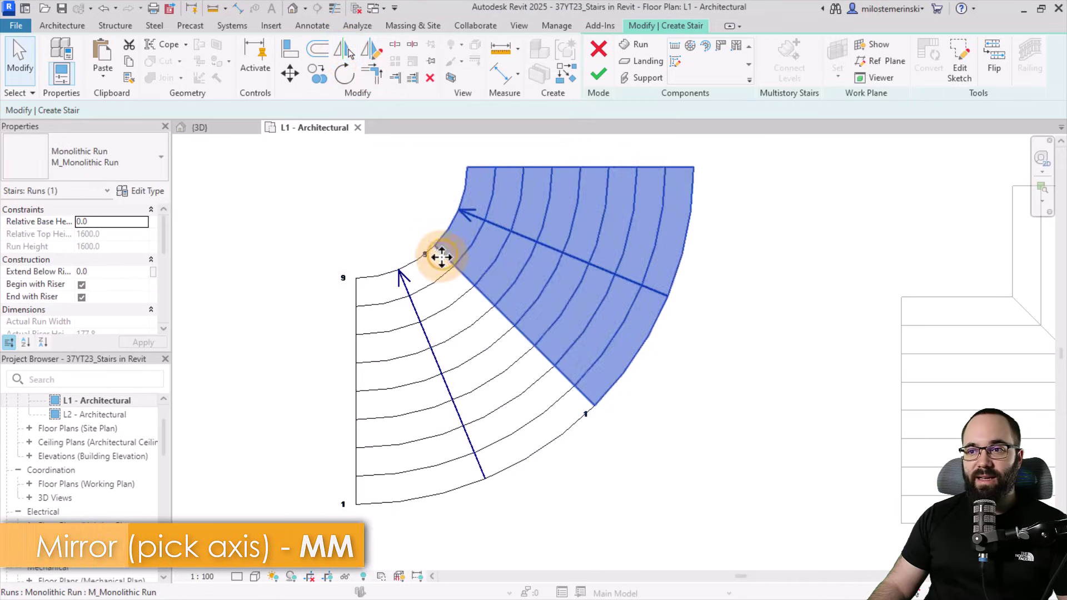
{"action": "left_click", "coordinate": [398, 228]}
{"action": "left_click", "coordinate": [595, 78]}
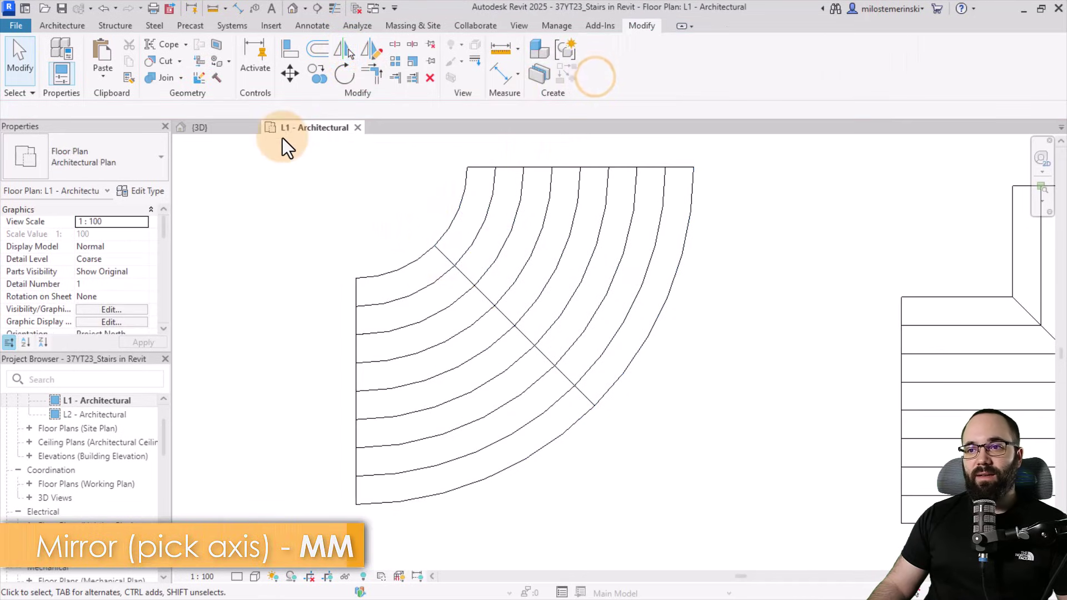
{"action": "left_click", "coordinate": [218, 127]}
{"action": "middle_click_drag", "start_coordinate": [456, 412], "coordinate": [462, 359], "text": "shift"}
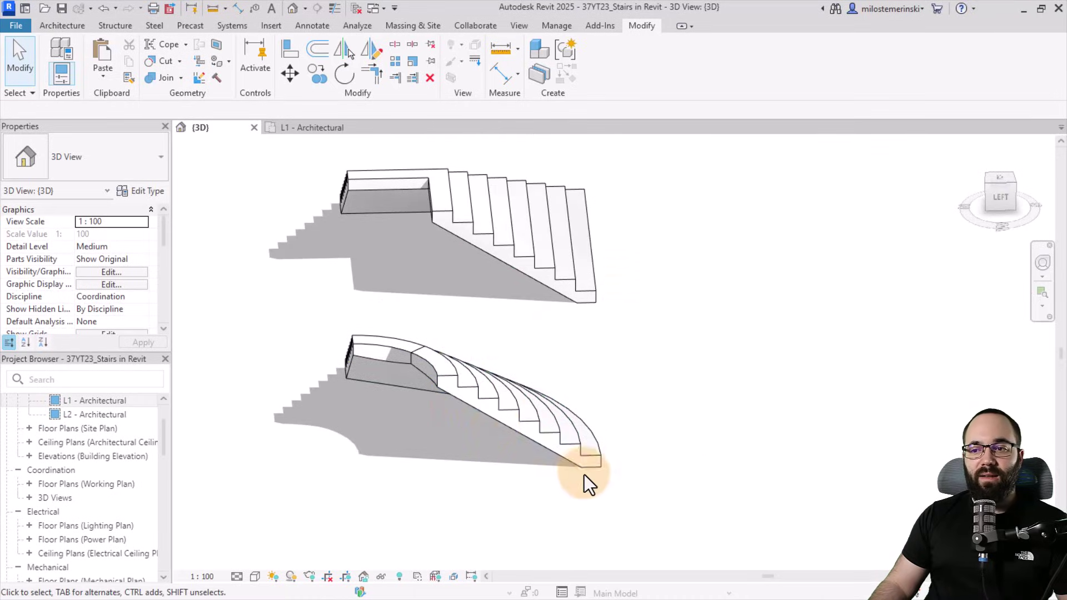
- Orbit, pan and zoom across the curved, L-shaped and pyramid stairs, then select one stair
{"action": "scroll", "coordinate": [639, 442], "scroll_direction": "down", "scroll_amount": 2}
{"action": "middle_click_drag", "start_coordinate": [656, 435], "coordinate": [435, 455], "text": "shift"}
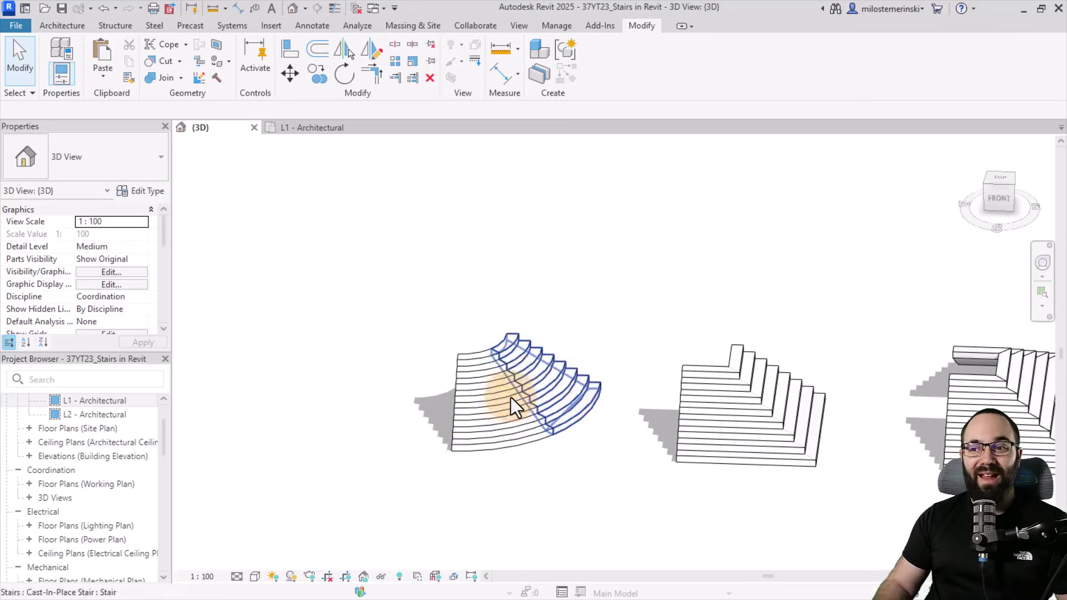
{"action": "scroll", "coordinate": [556, 422], "scroll_direction": "up", "scroll_amount": 2}
{"action": "middle_click_drag", "start_coordinate": [624, 478], "coordinate": [465, 436]}
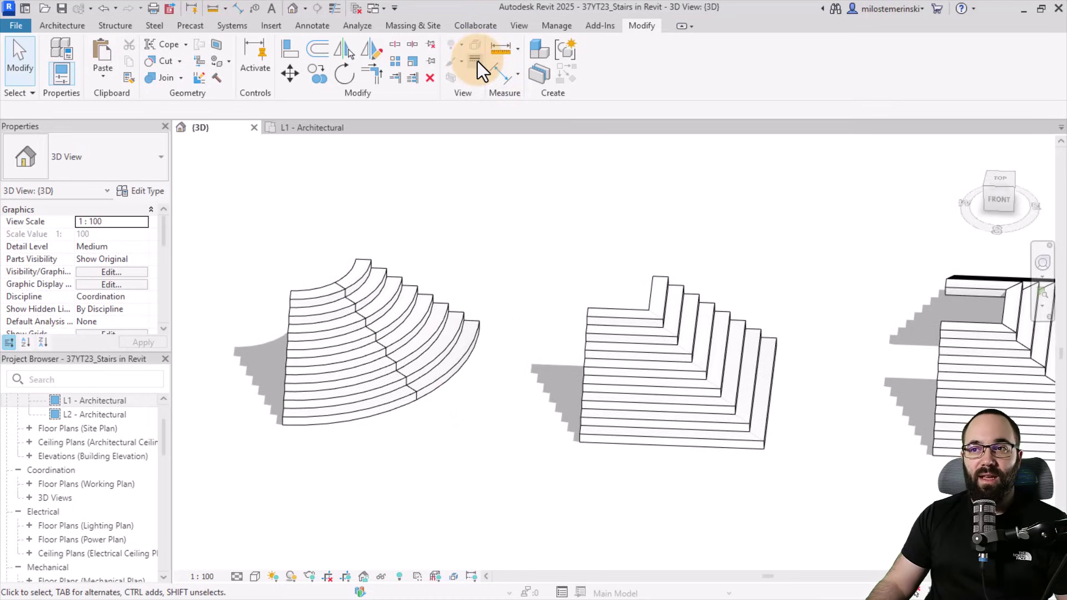
{"action": "scroll", "coordinate": [736, 372], "scroll_direction": "up", "scroll_amount": 5}
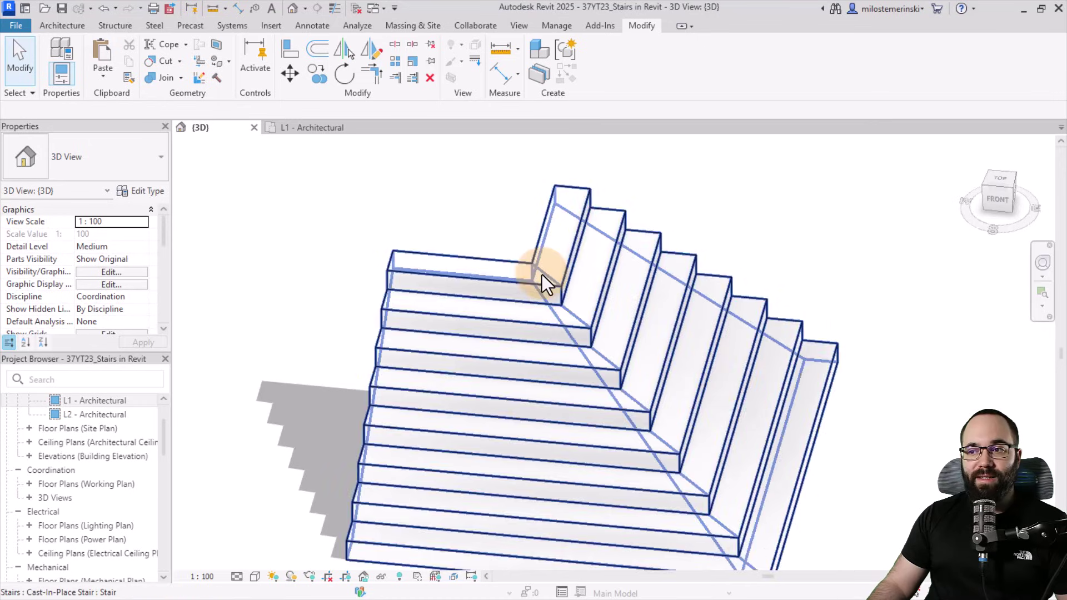
{"action": "scroll", "coordinate": [542, 274], "scroll_direction": "down", "scroll_amount": 4}
{"action": "middle_click_drag", "start_coordinate": [475, 369], "coordinate": [635, 362]}
{"action": "scroll", "coordinate": [406, 306], "scroll_direction": "up", "scroll_amount": 3}
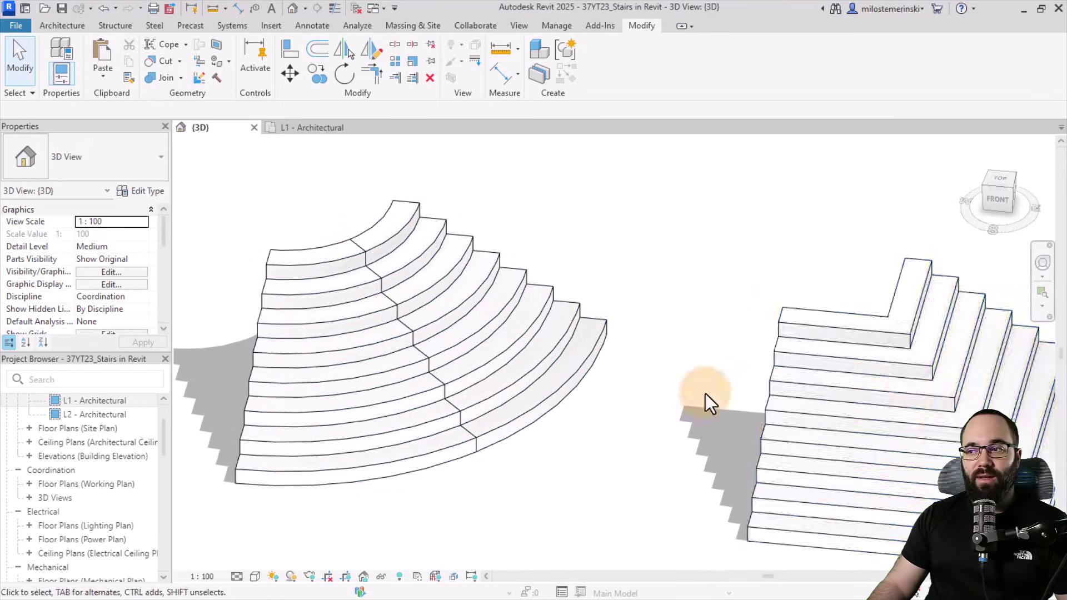
{"action": "scroll", "coordinate": [389, 306], "scroll_direction": "down", "scroll_amount": 5}
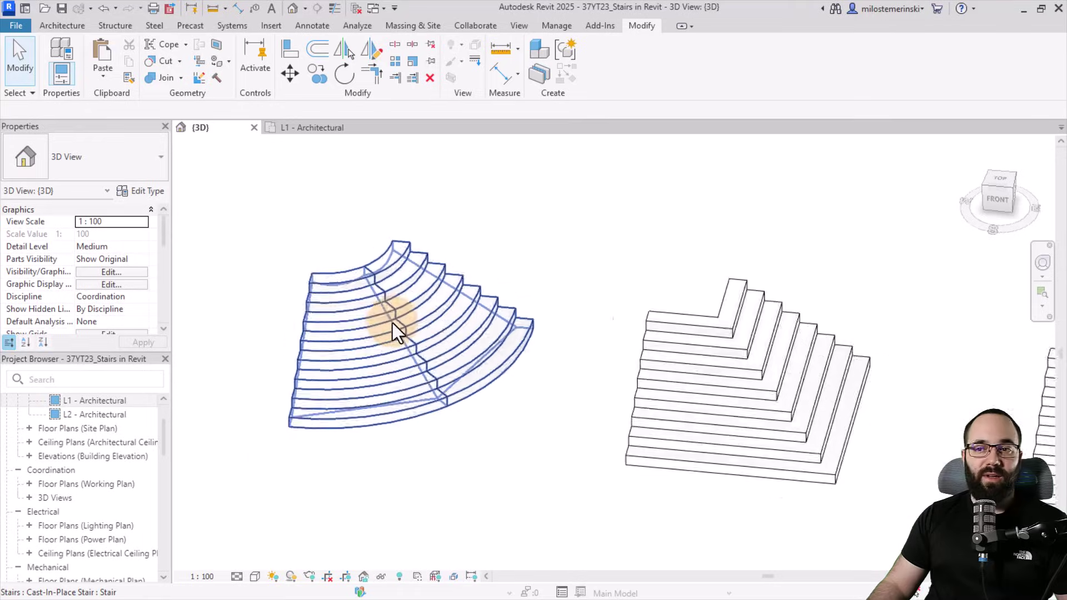
{"action": "left_click", "coordinate": [451, 364]}
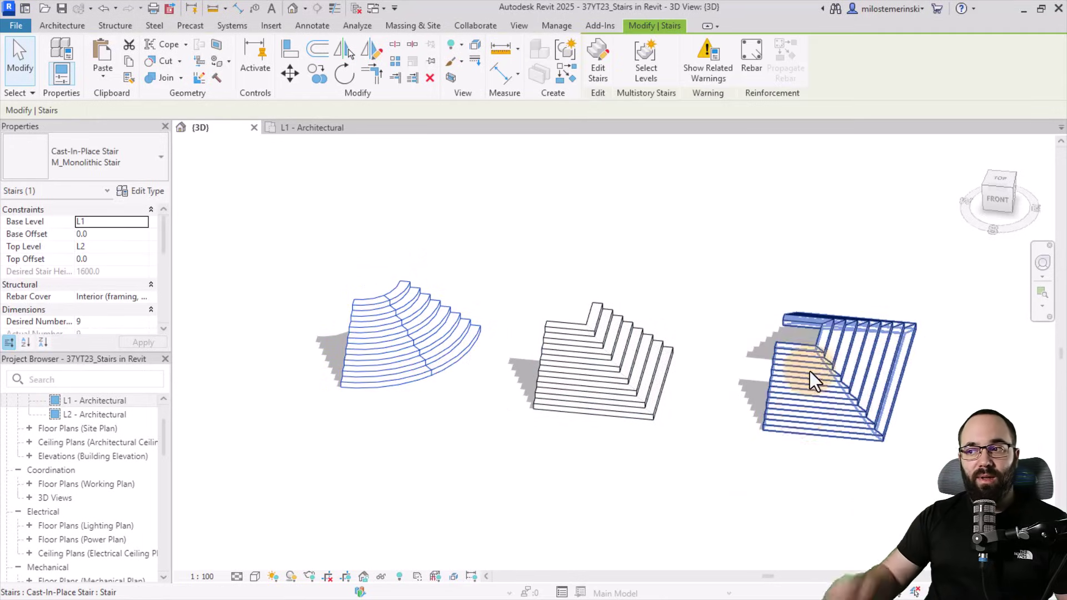